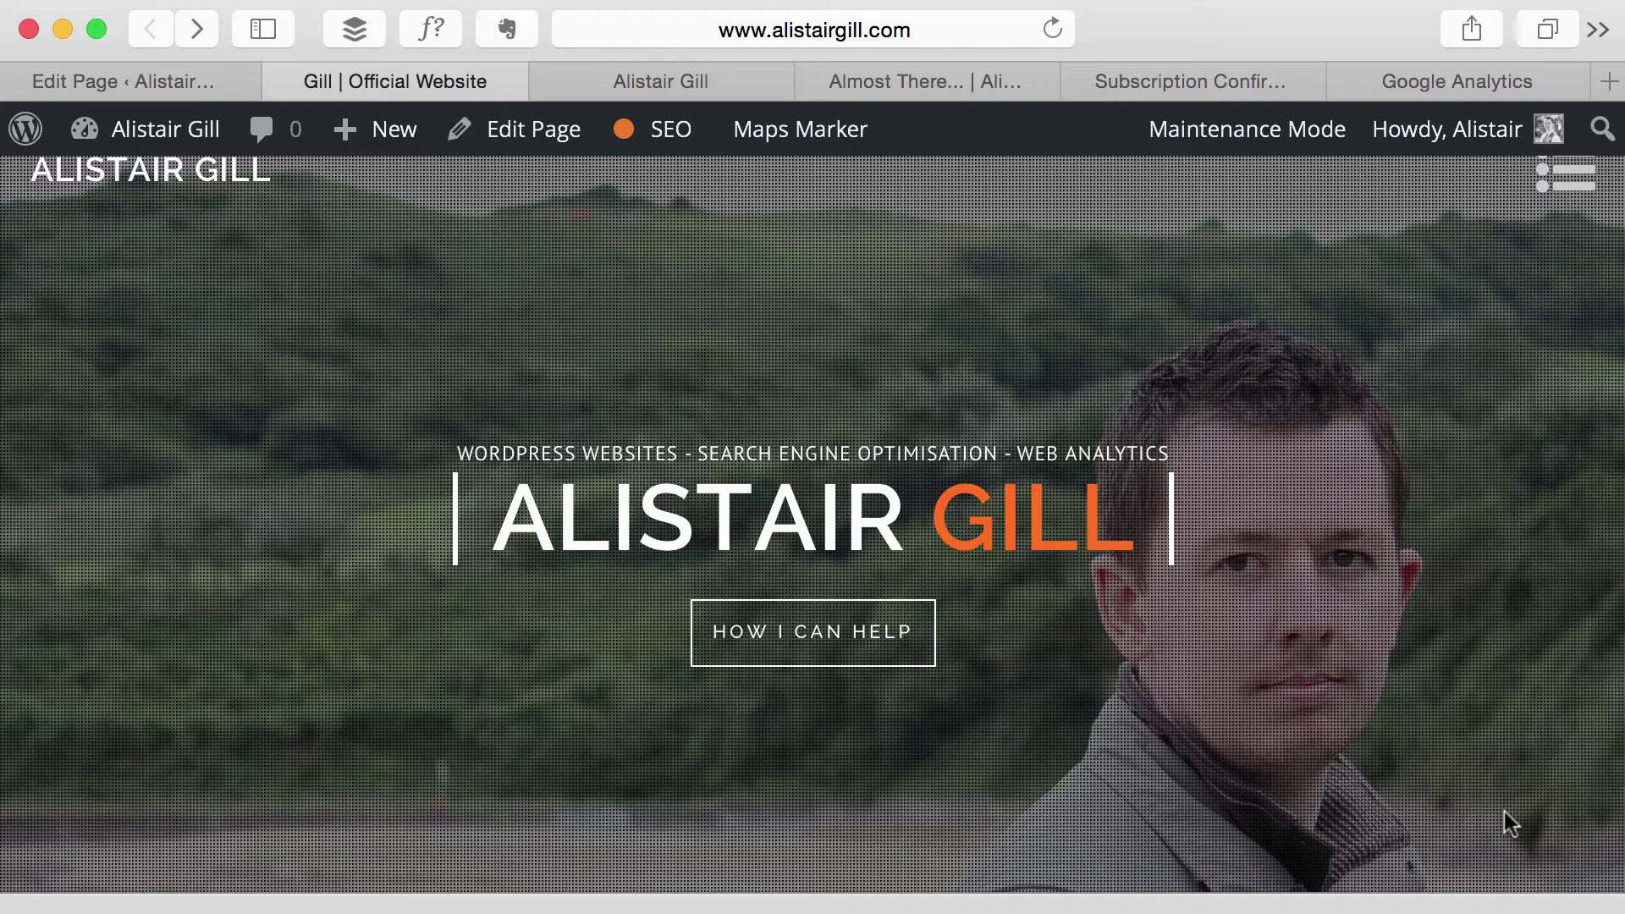
Scroll the alistairgill.com home page down to the Website Wizardry section with the free SEO Tips eBook.
{"action": "scroll", "coordinate": [1505, 803], "scroll_direction": "down", "scroll_amount": 3}
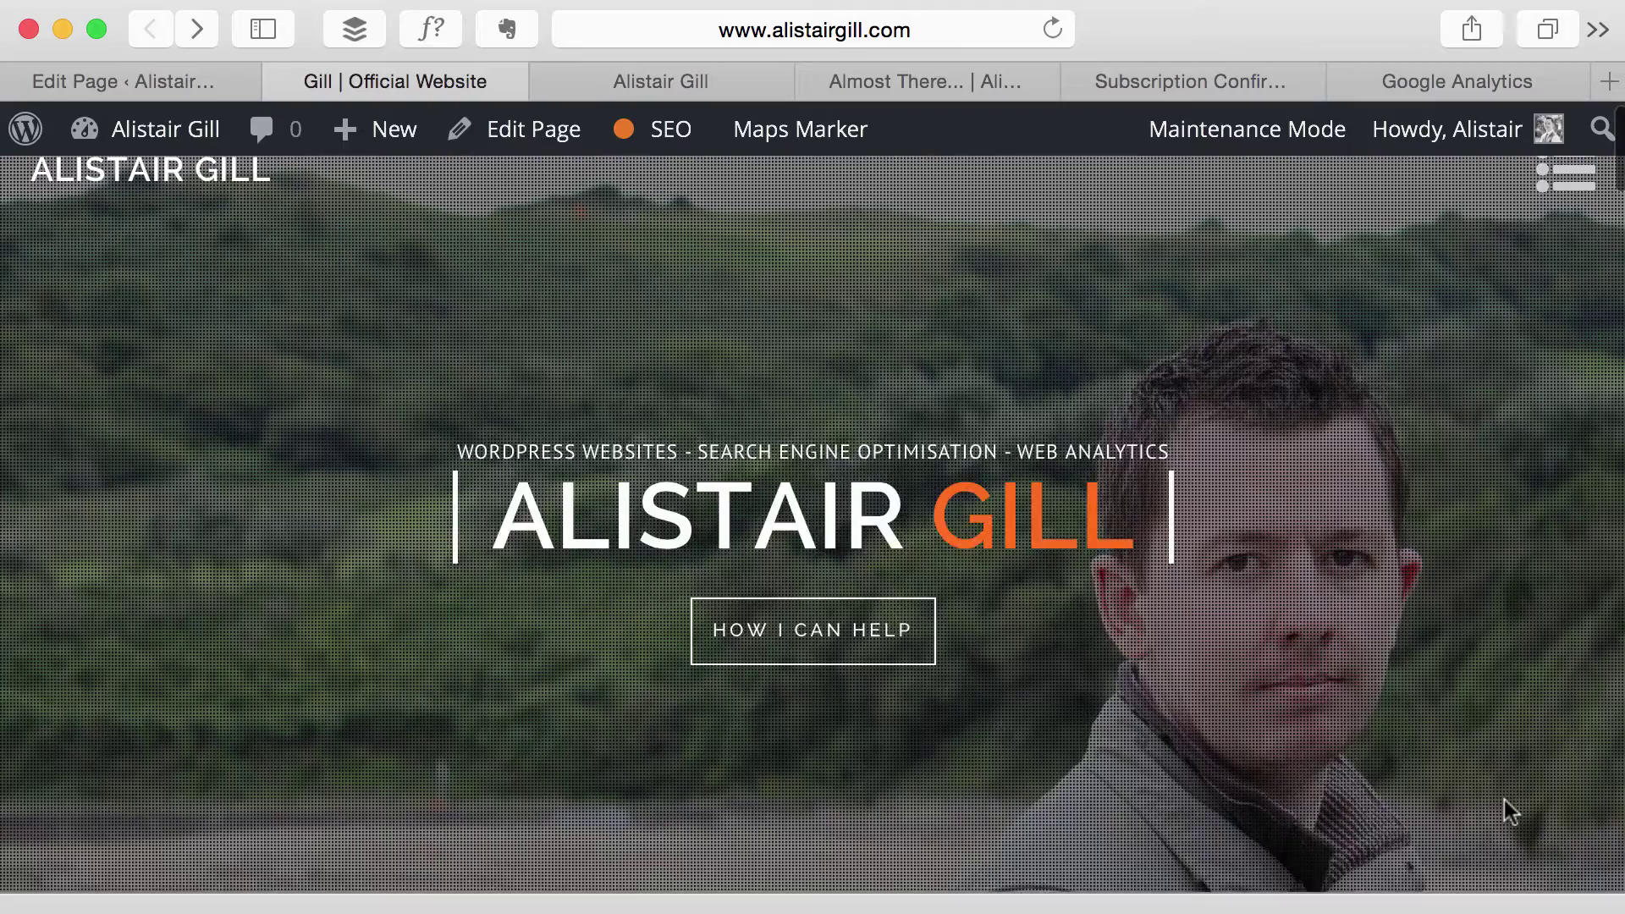
{"action": "scroll", "coordinate": [1504, 800], "scroll_direction": "down", "scroll_amount": 10}
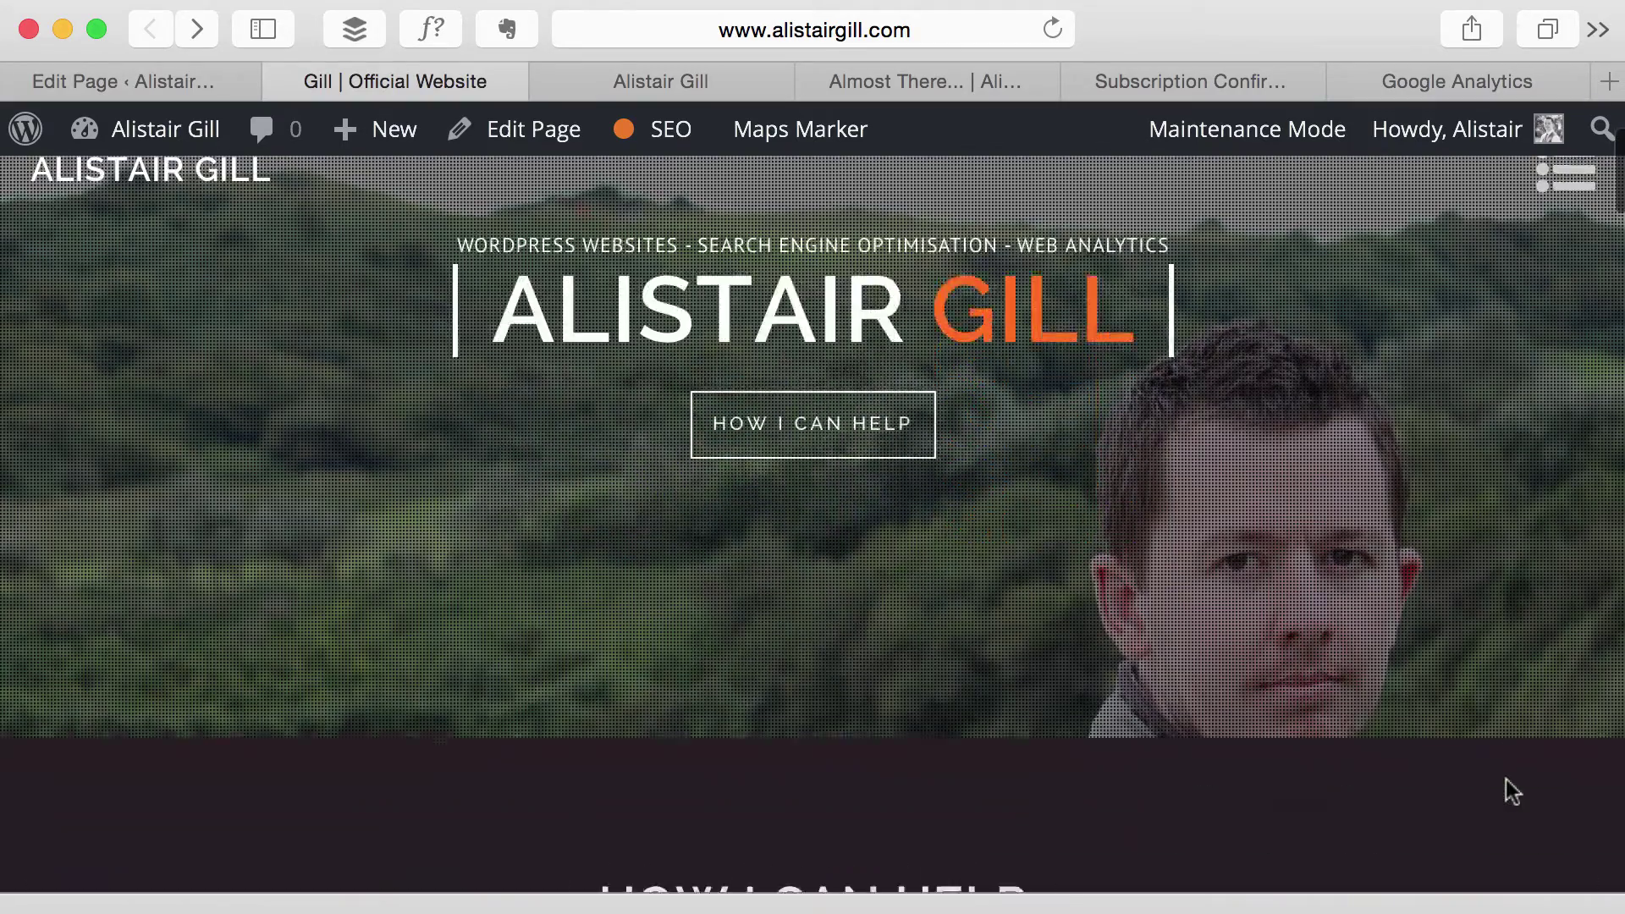
{"action": "scroll", "coordinate": [1505, 779], "scroll_direction": "down", "scroll_amount": 10}
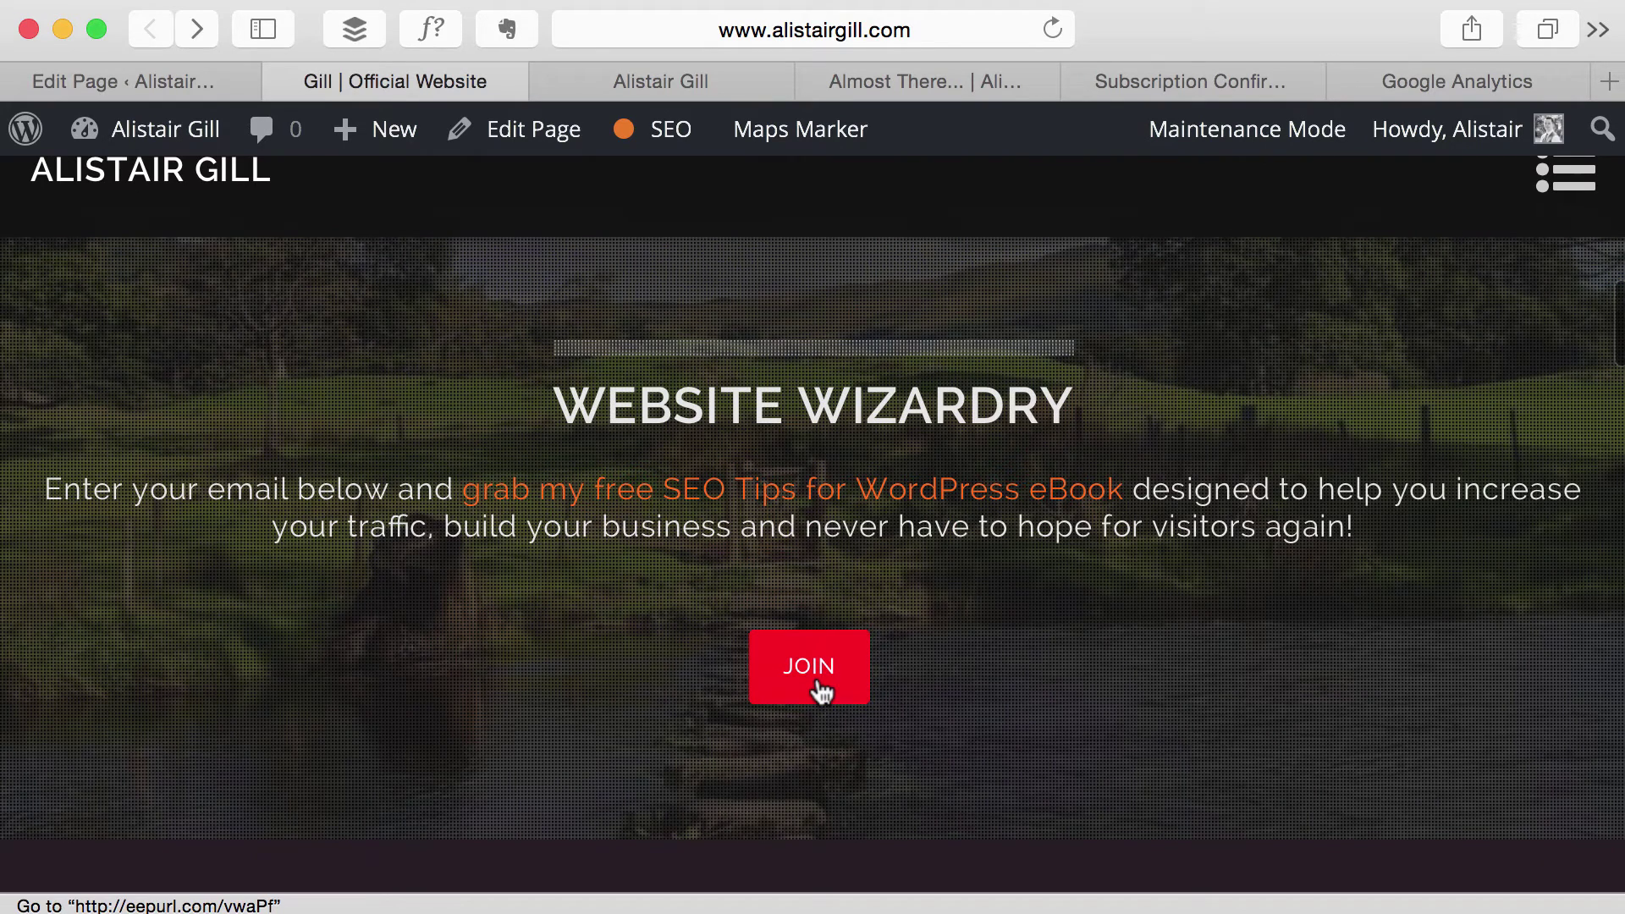
Review the MailChimp newsletter sign-up form, then view the site's Almost There thank-you page.
{"action": "left_click", "coordinate": [689, 78]}
{"action": "scroll", "coordinate": [1124, 406], "scroll_direction": "up", "scroll_amount": 2}
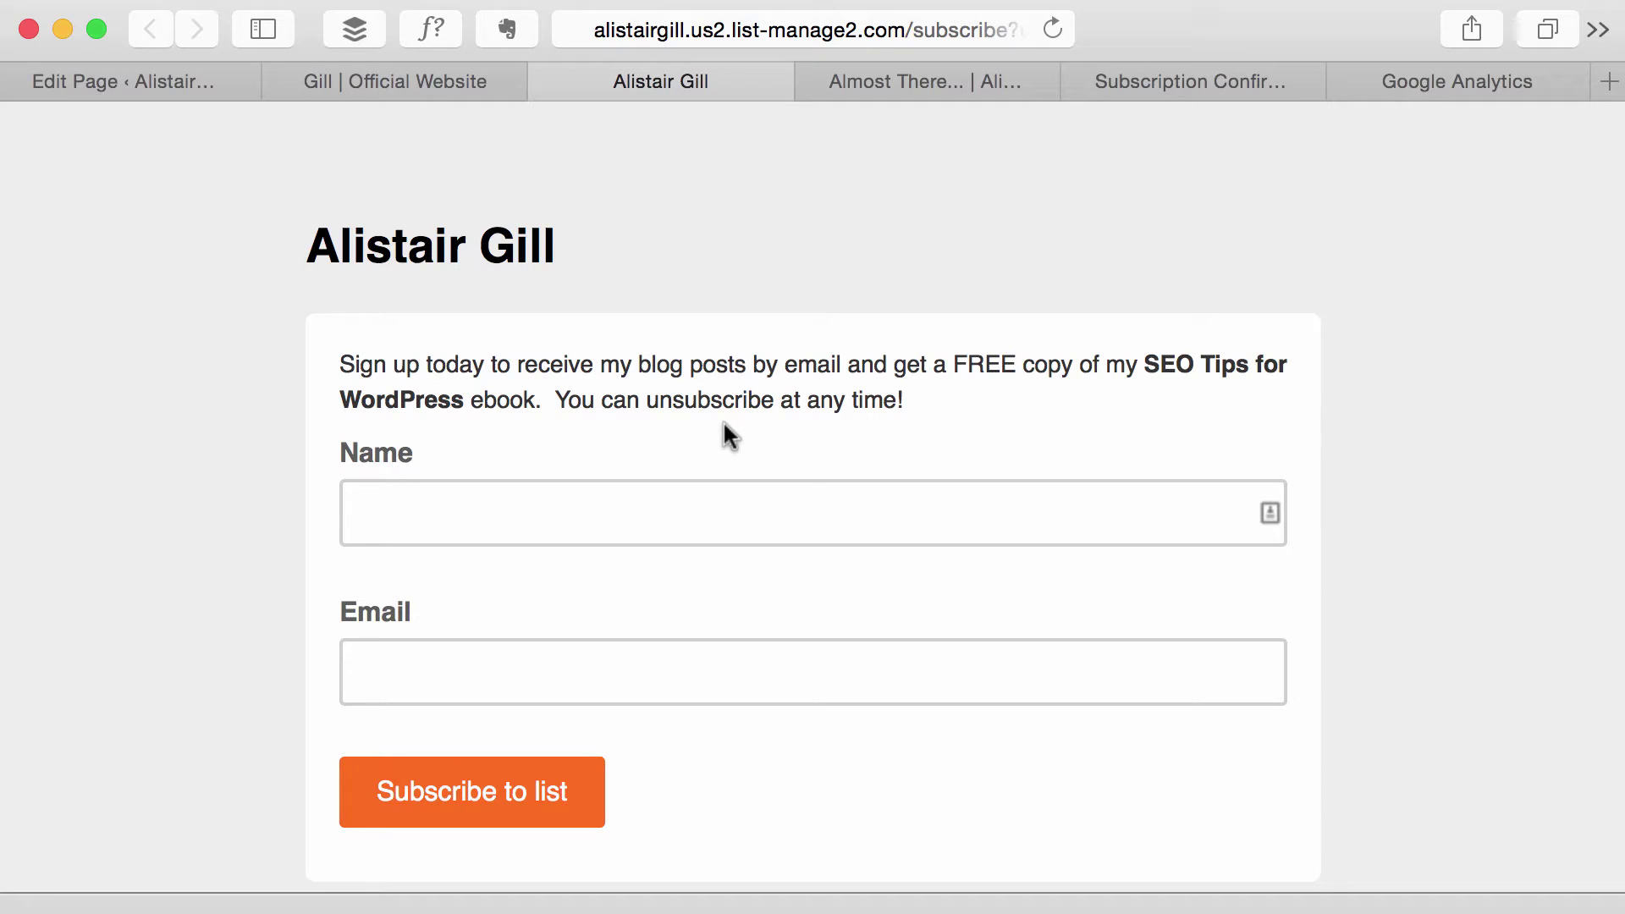
{"action": "left_click", "coordinate": [963, 69]}
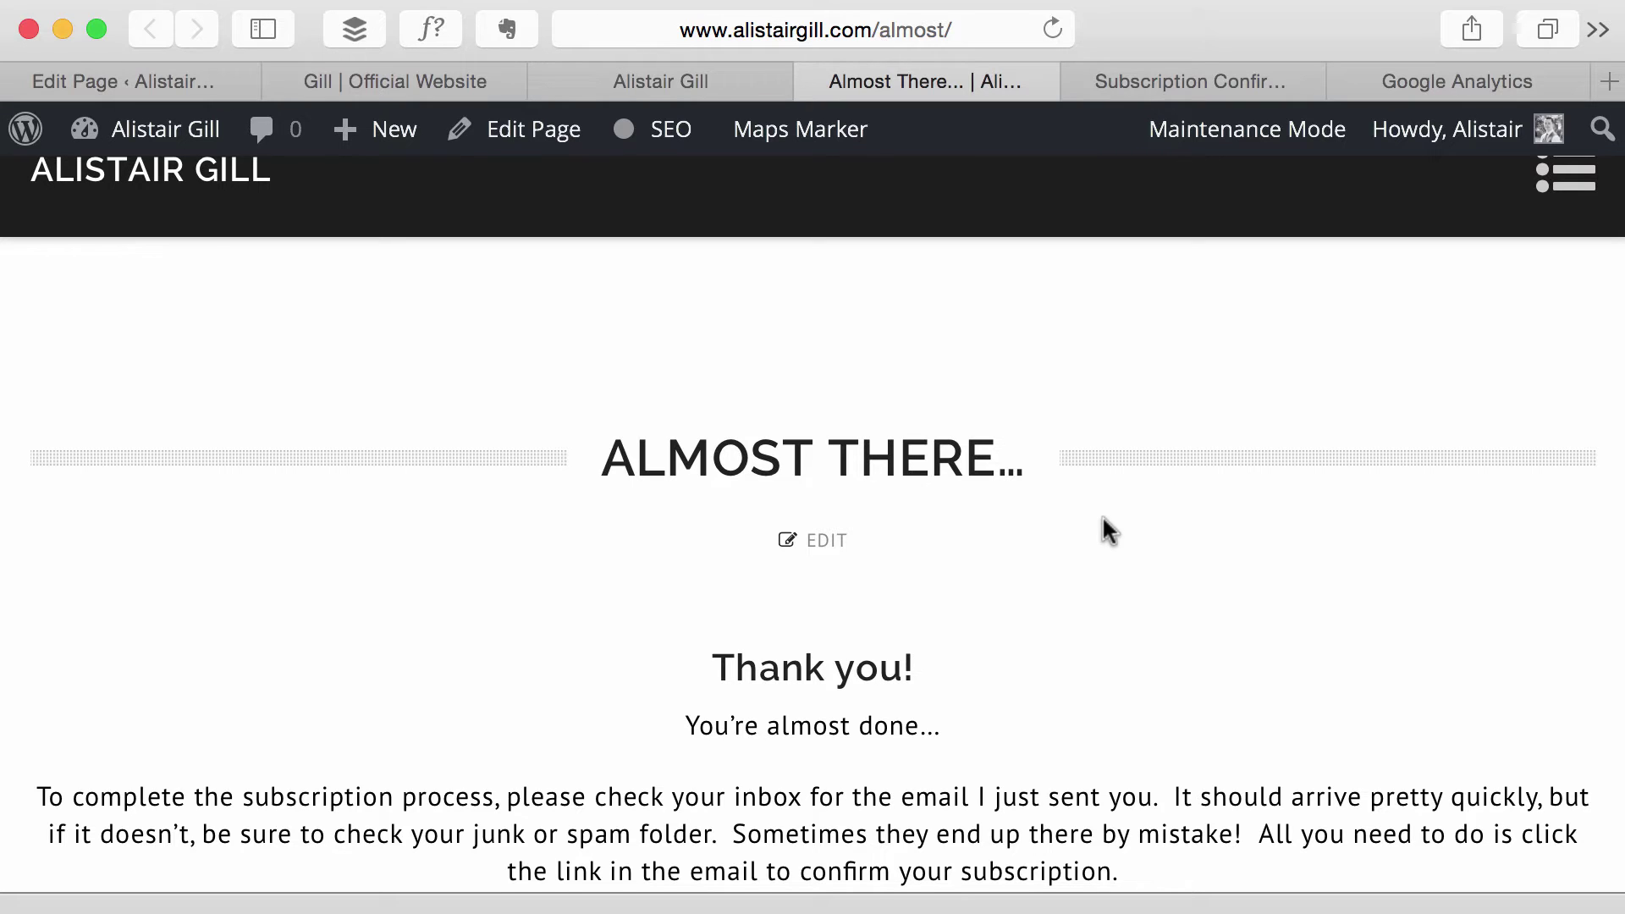
View the Subscription Confirmed page that thanks subscribers and offers the free ebook download.
{"action": "scroll", "coordinate": [1102, 515], "scroll_direction": "up", "scroll_amount": 1}
{"action": "left_click", "coordinate": [1148, 75]}
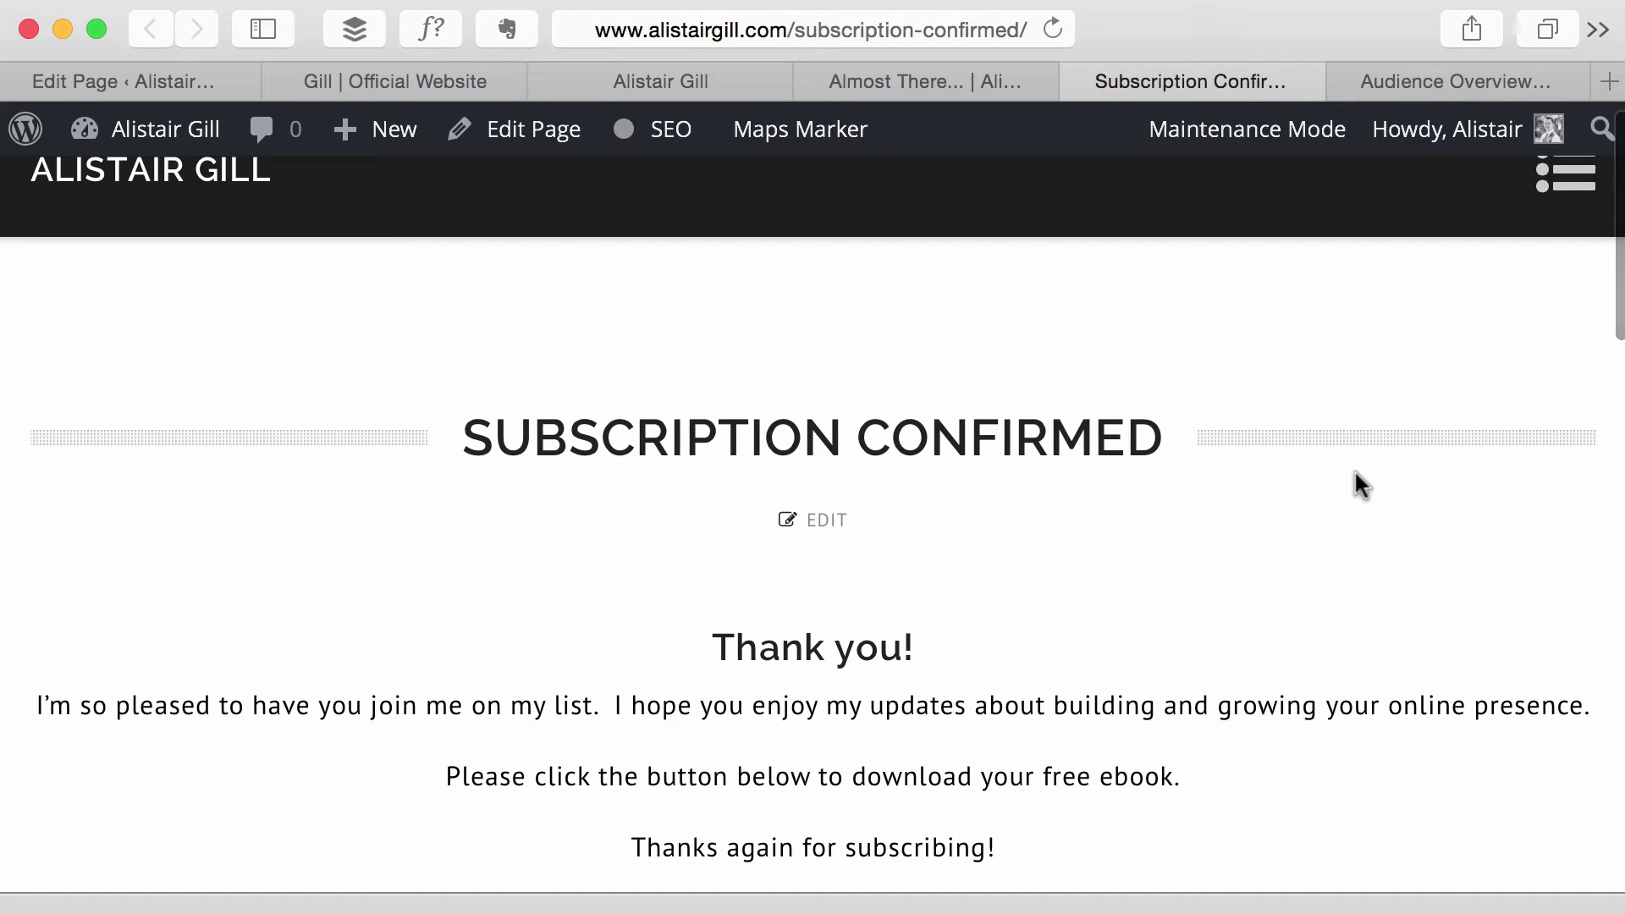
In Google Analytics Admin, open the Goals list for the Testing Profile view.
{"action": "left_click", "coordinate": [1425, 81]}
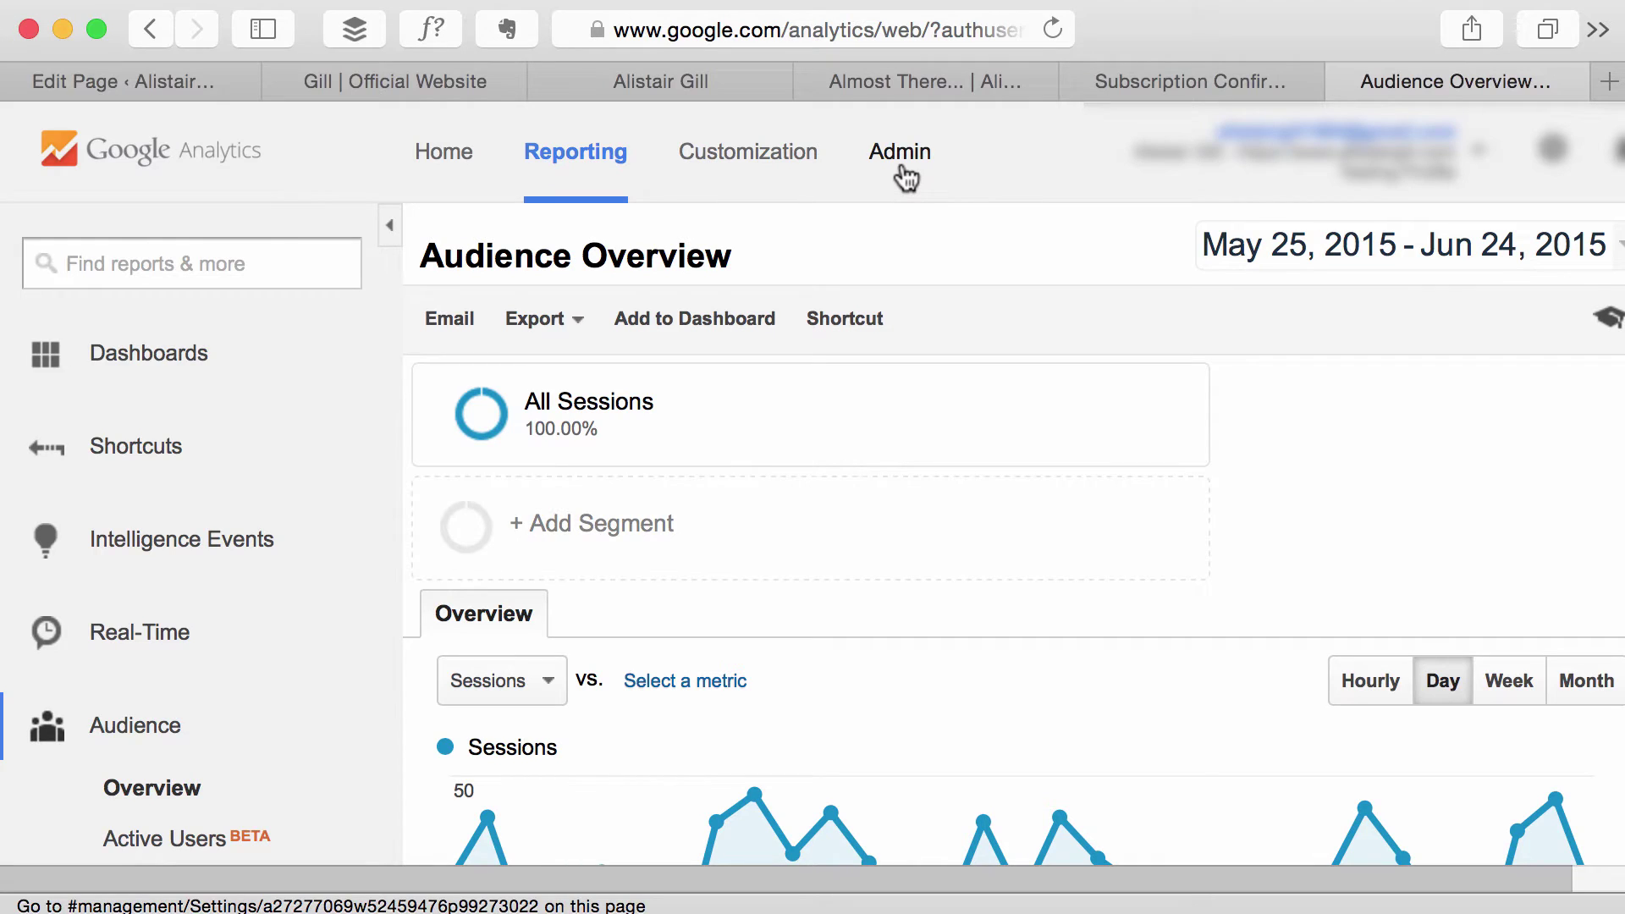
{"action": "left_click", "coordinate": [900, 166]}
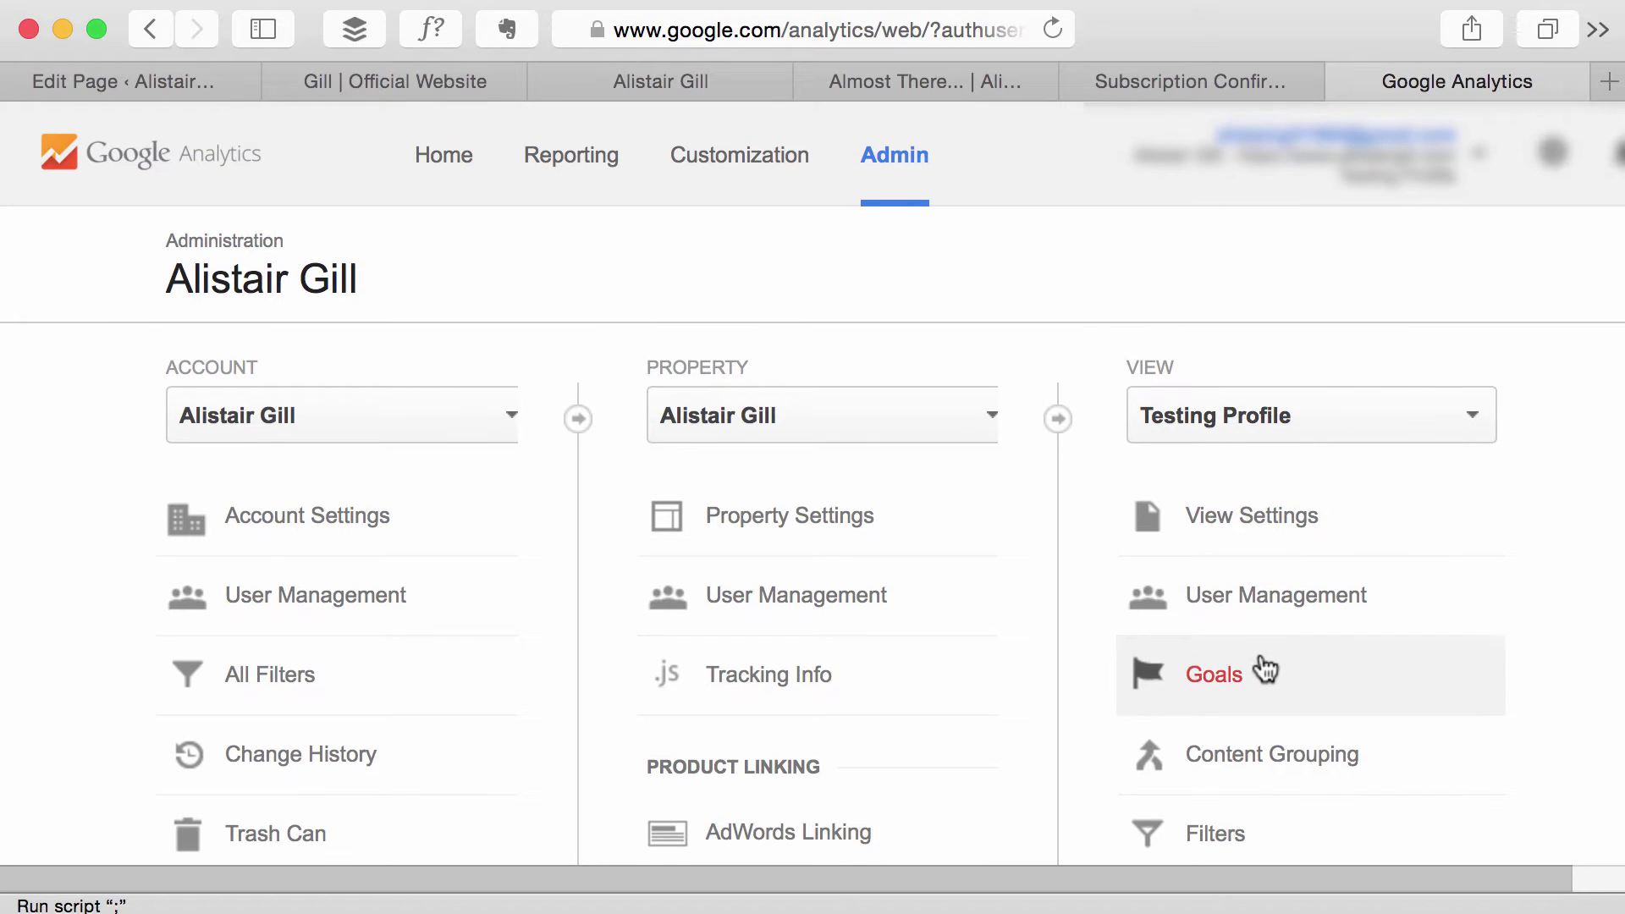
{"action": "scroll", "coordinate": [1263, 662], "scroll_direction": "down", "scroll_amount": 3}
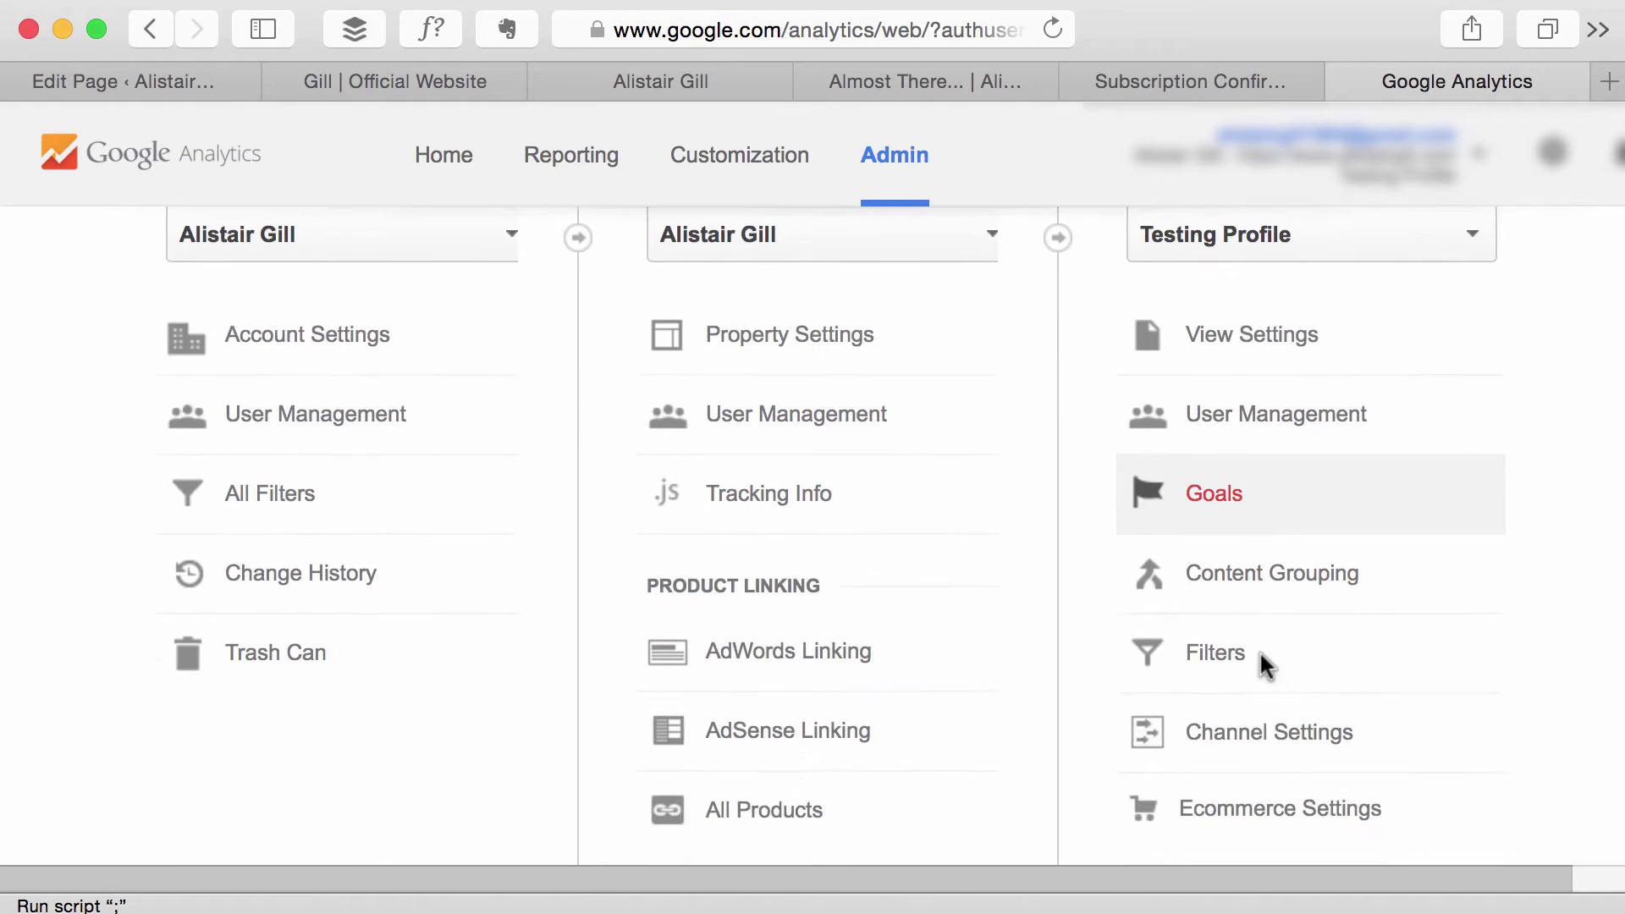
{"action": "left_click", "coordinate": [1242, 494]}
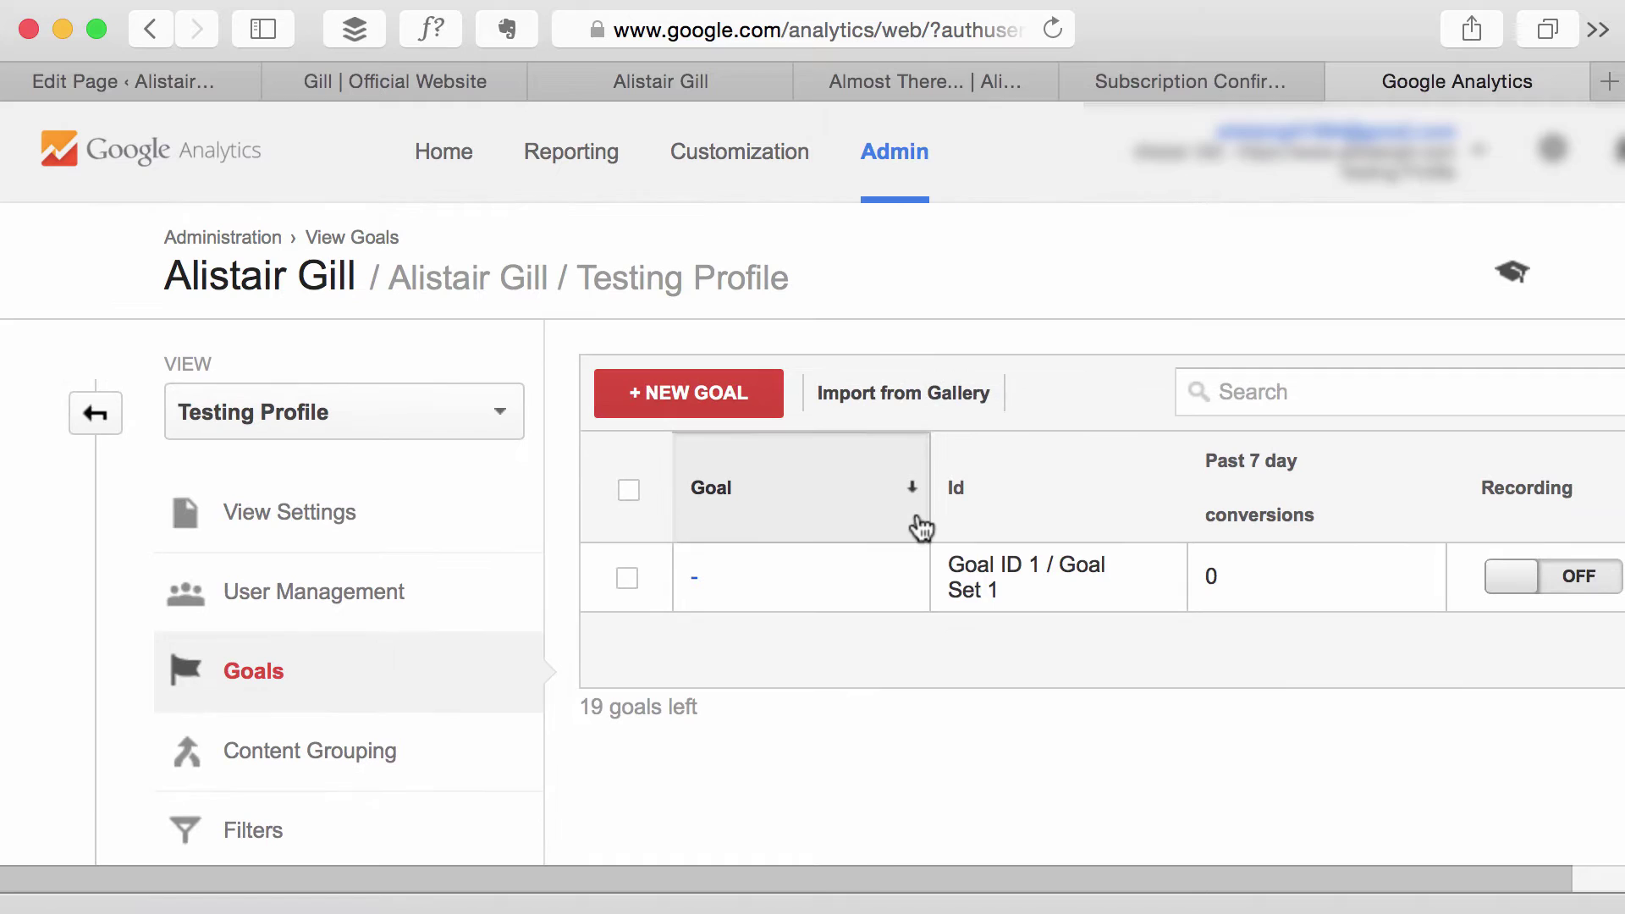
Start a new goal using the Custom option instead of a template.
{"action": "left_click", "coordinate": [724, 396]}
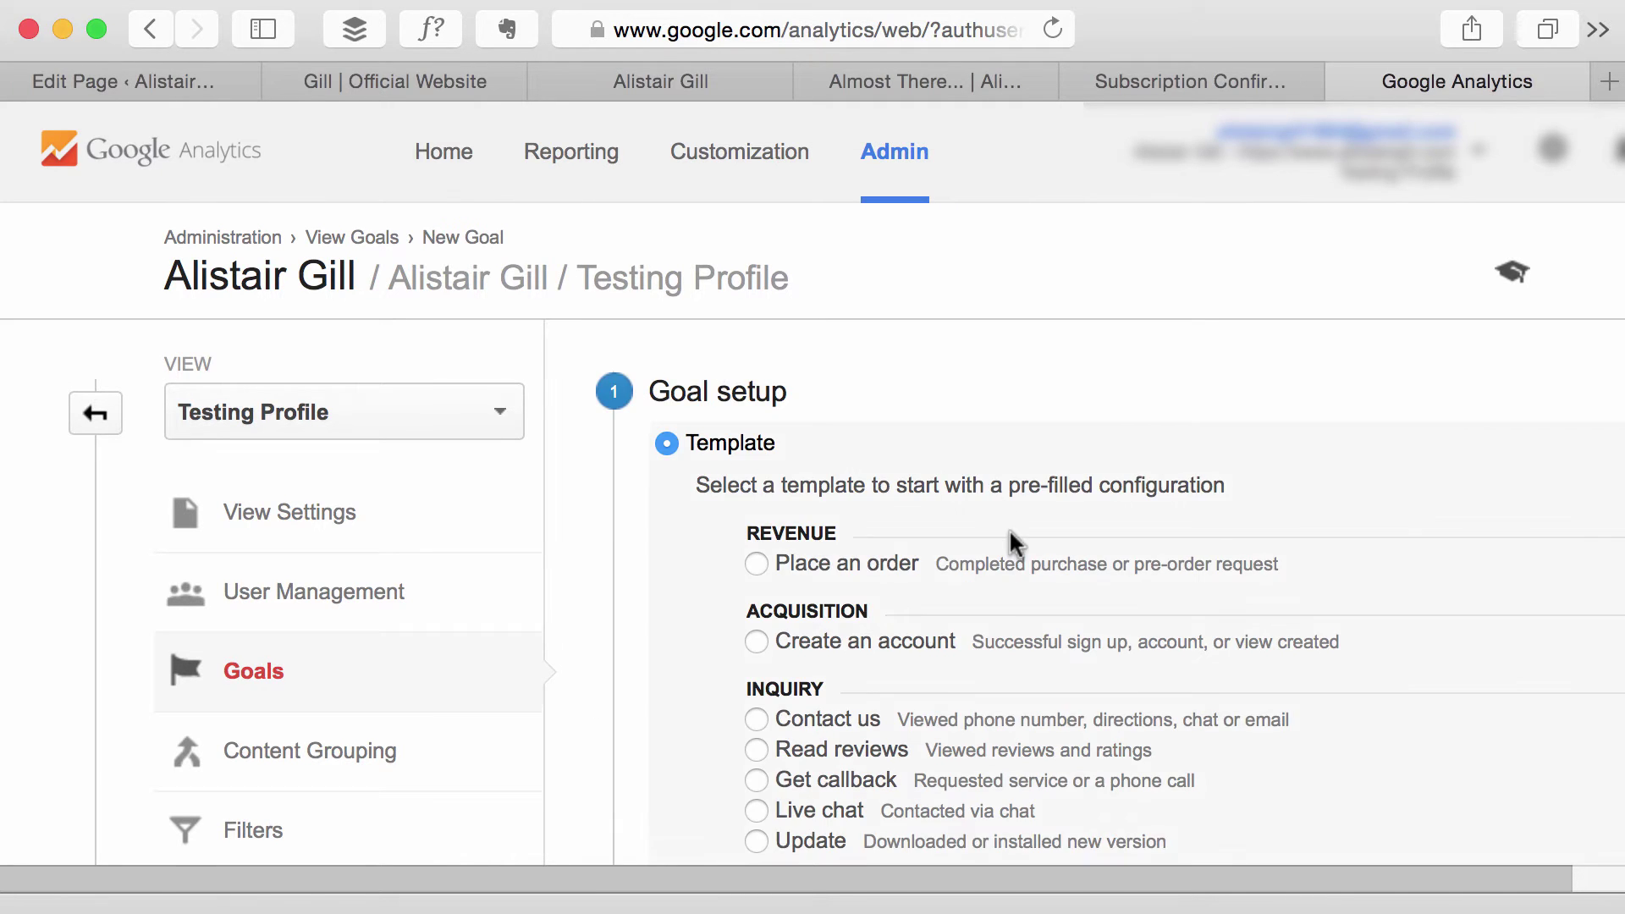
{"action": "scroll", "coordinate": [1009, 525], "scroll_direction": "down", "scroll_amount": 3}
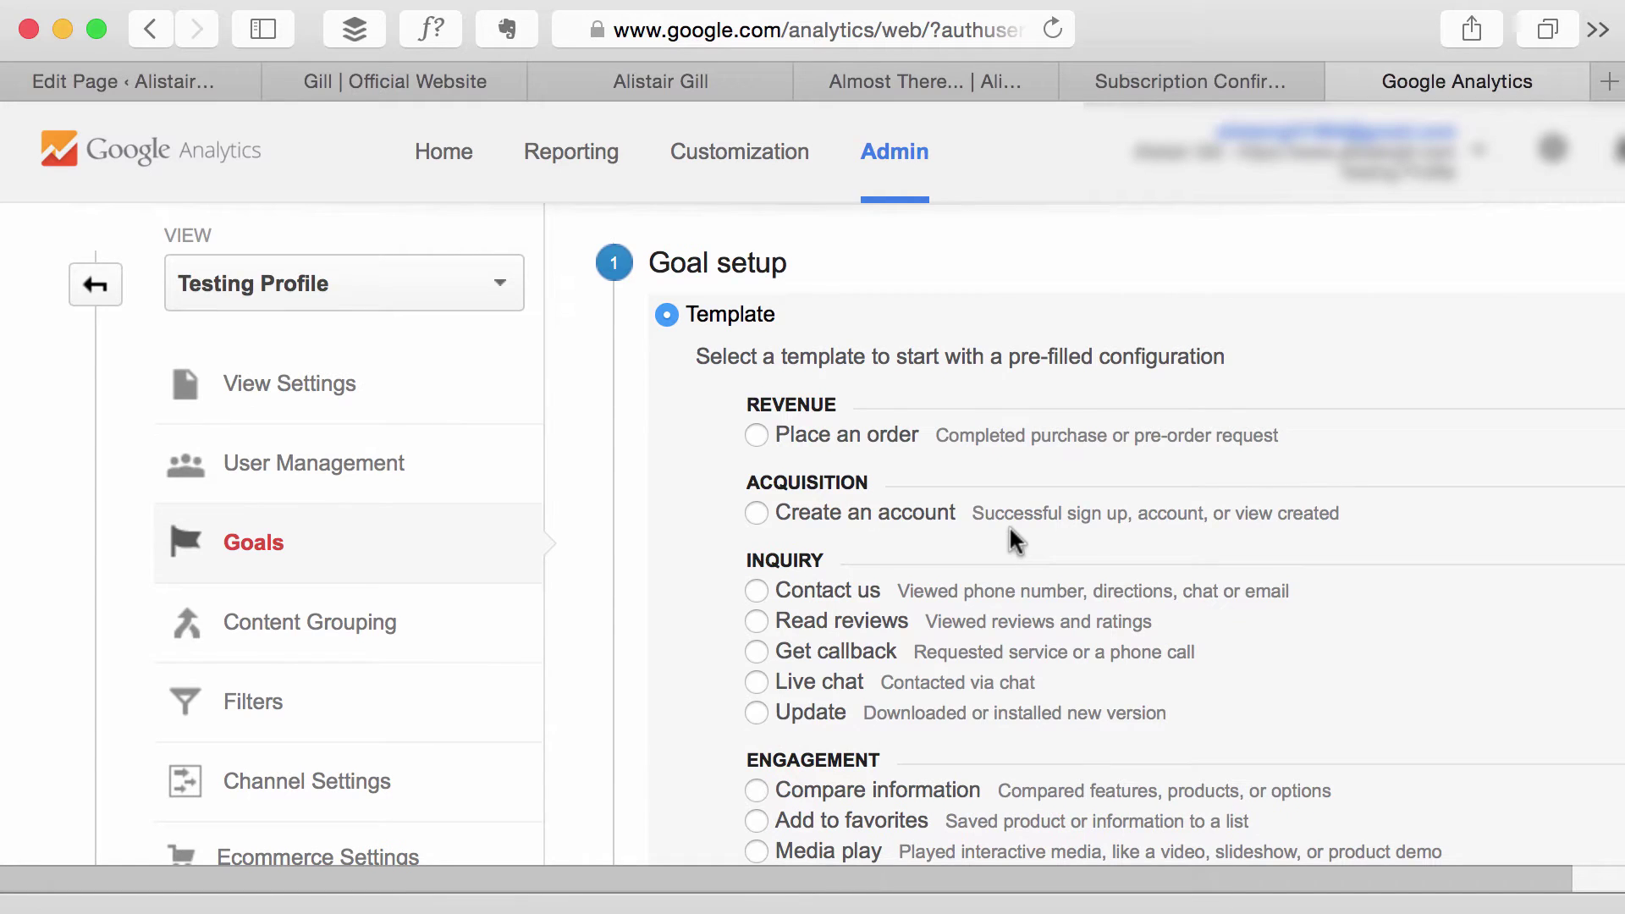
{"action": "scroll", "coordinate": [1011, 534], "scroll_direction": "down", "scroll_amount": 2}
{"action": "scroll", "coordinate": [943, 645], "scroll_direction": "down", "scroll_amount": 2}
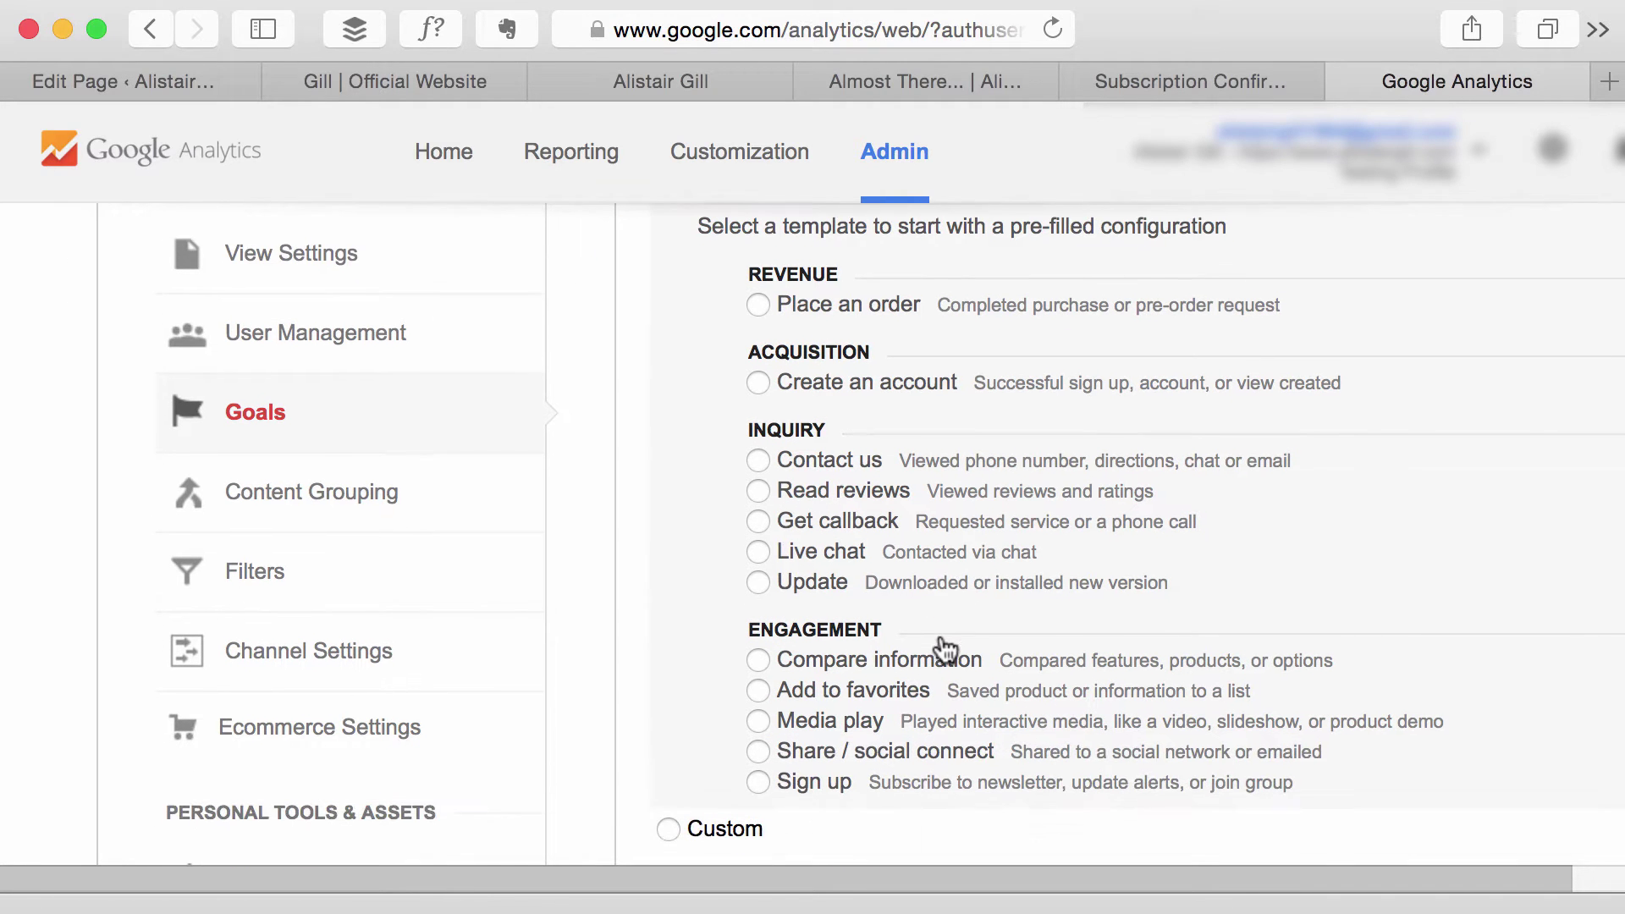
{"action": "scroll", "coordinate": [943, 648], "scroll_direction": "down", "scroll_amount": 4}
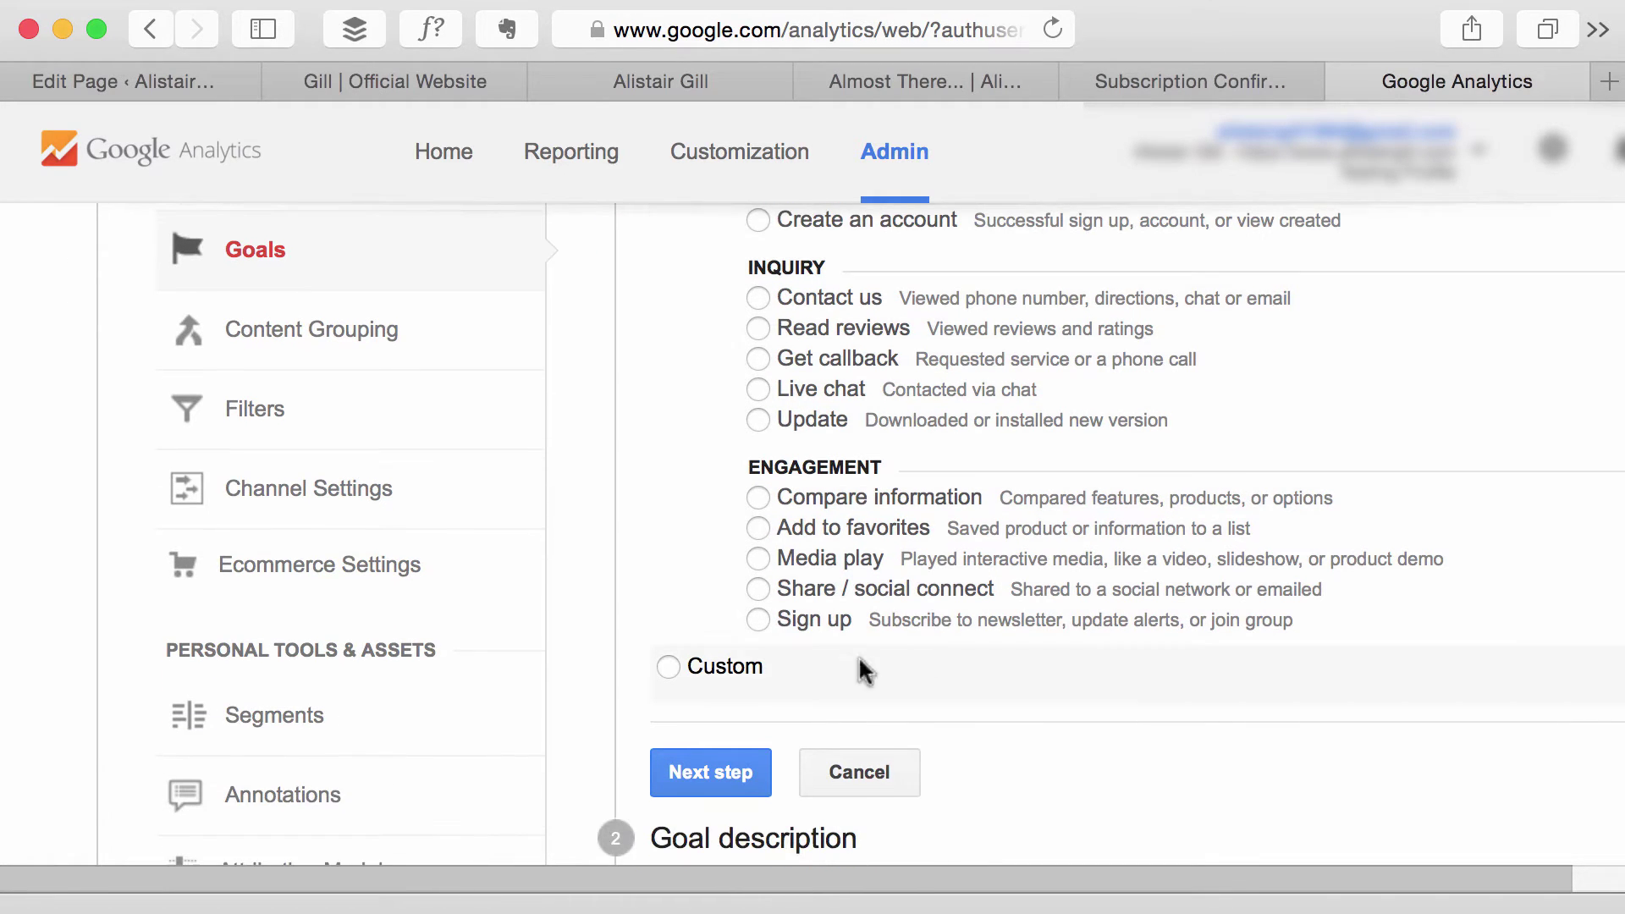
{"action": "left_click", "coordinate": [671, 668]}
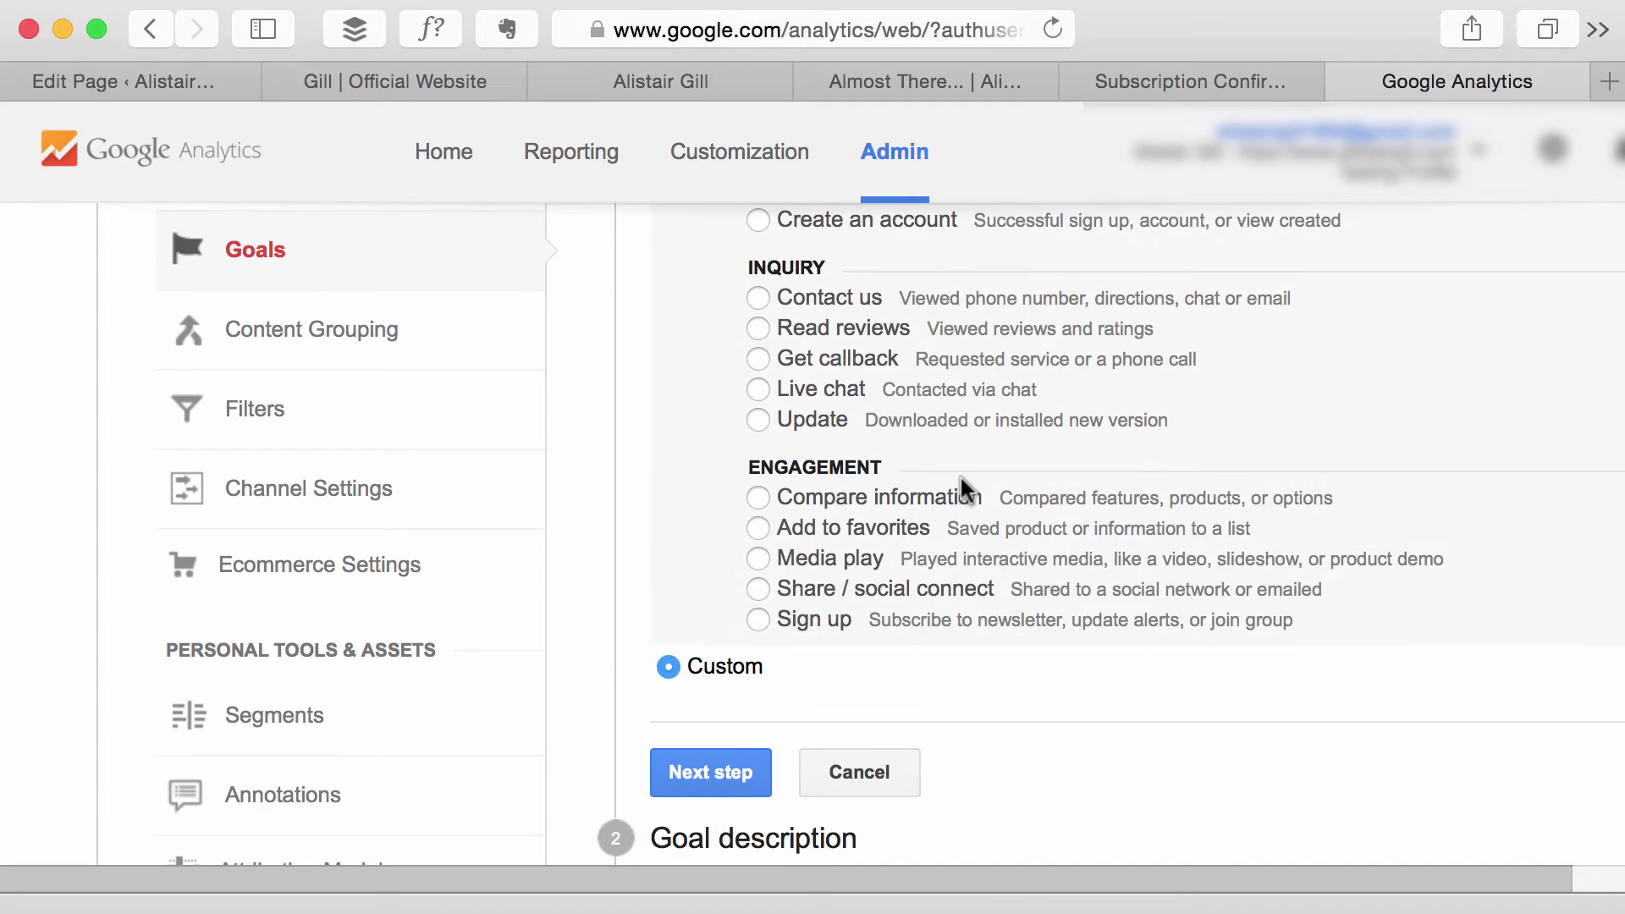
{"action": "left_click", "coordinate": [734, 770]}
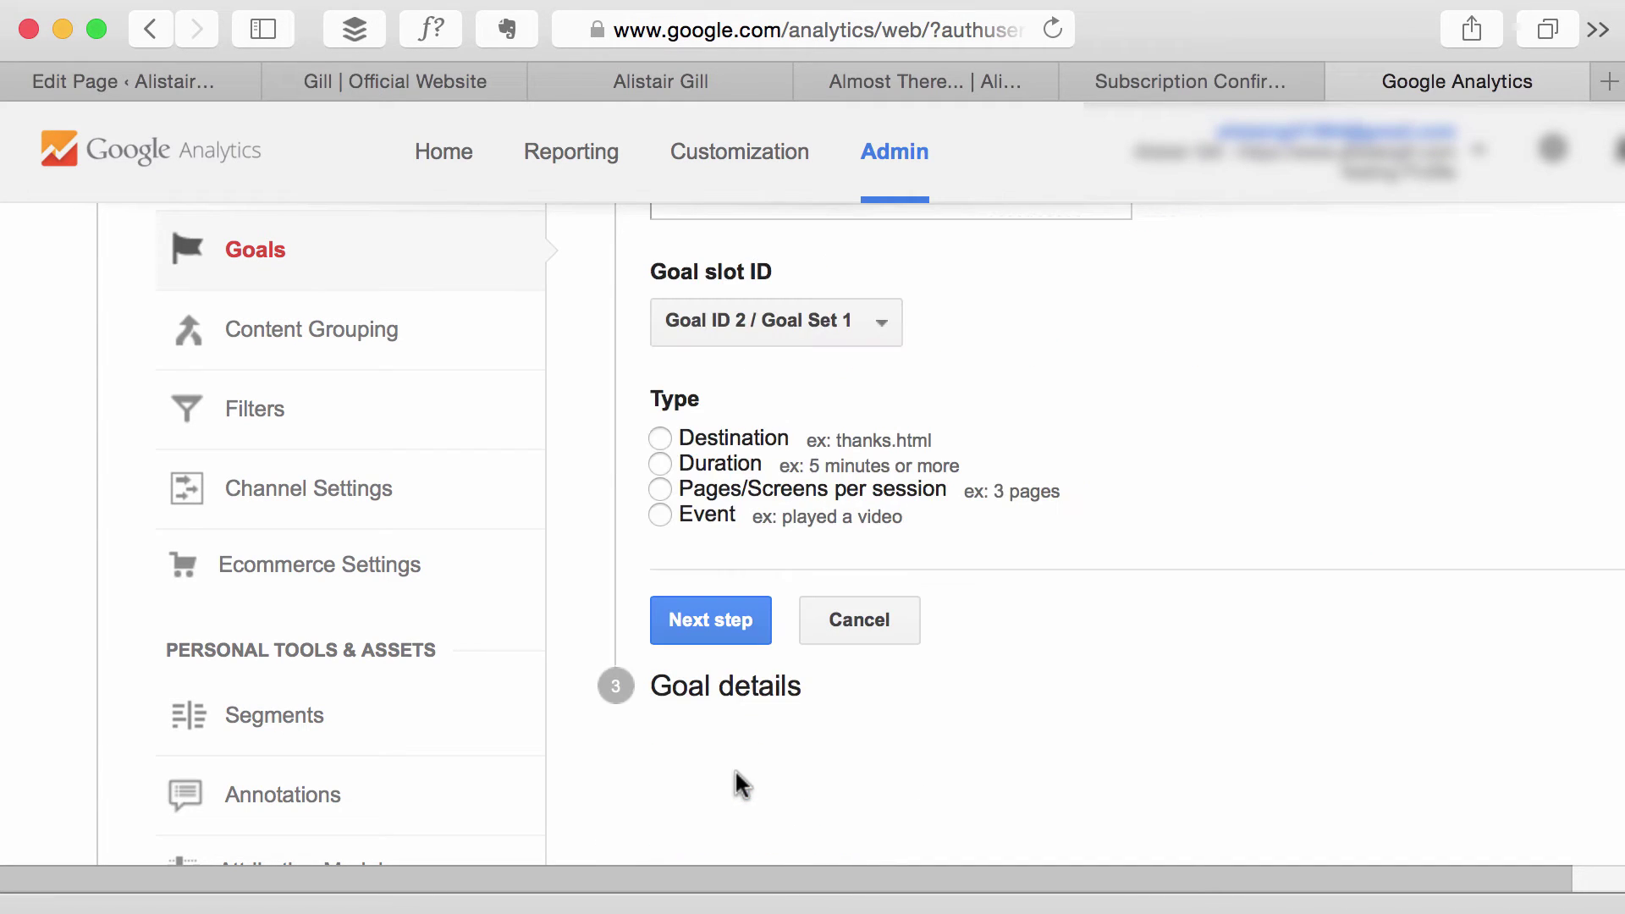
Set the goal type to Destination and name it 'MailChimp Sign Ups'.
{"action": "scroll", "coordinate": [812, 682], "scroll_direction": "up", "scroll_amount": 5}
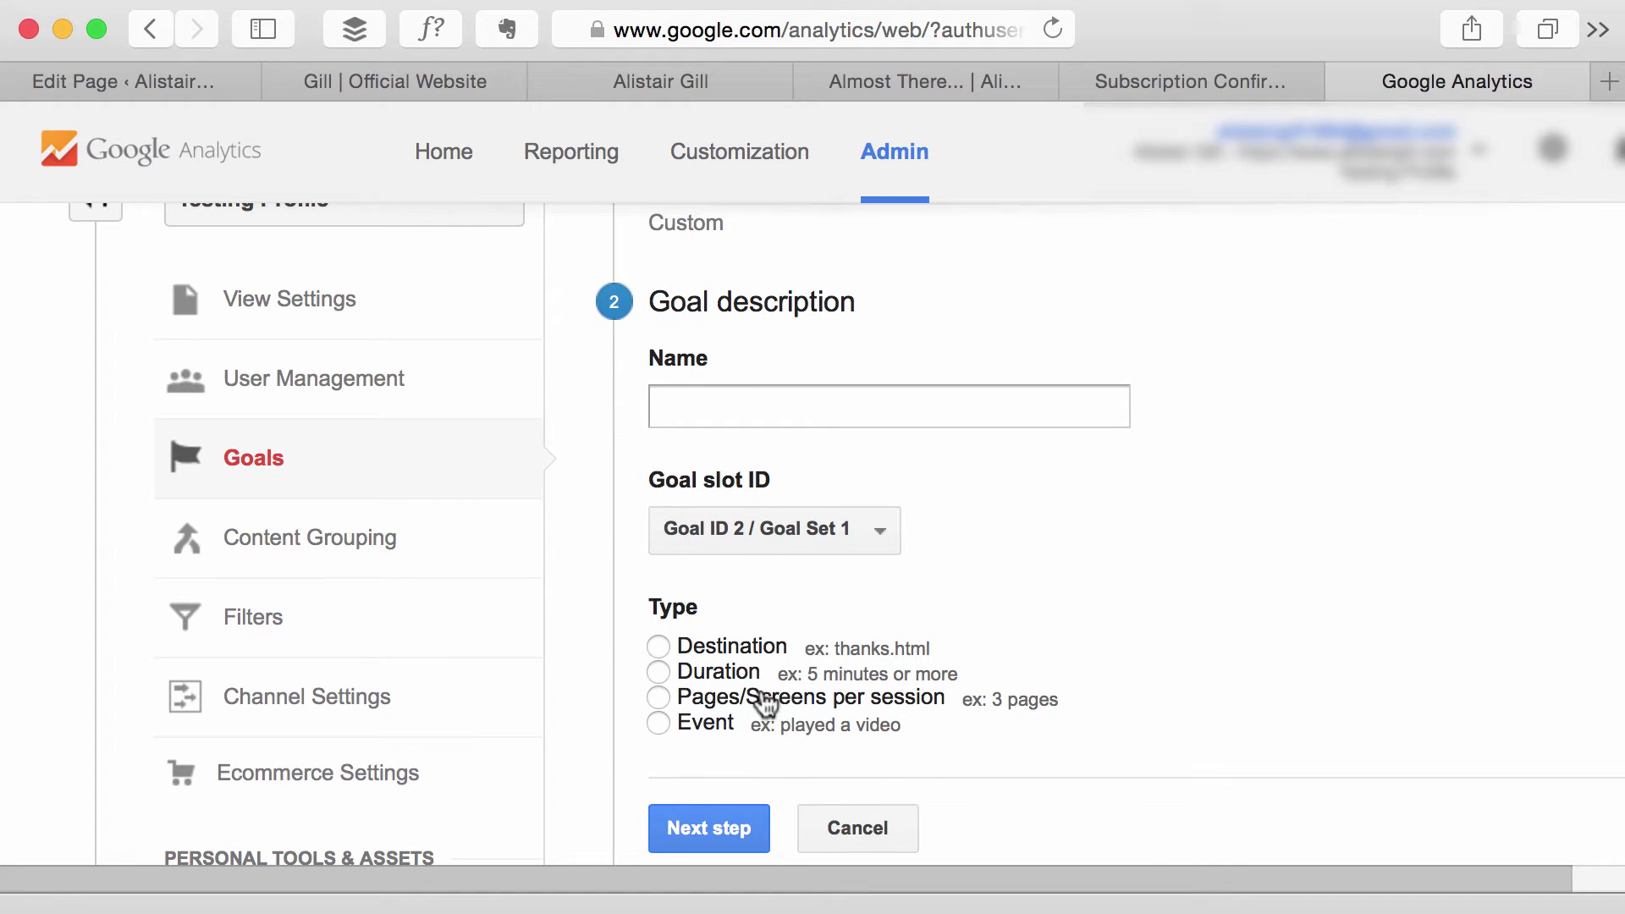
{"action": "left_click", "coordinate": [659, 648]}
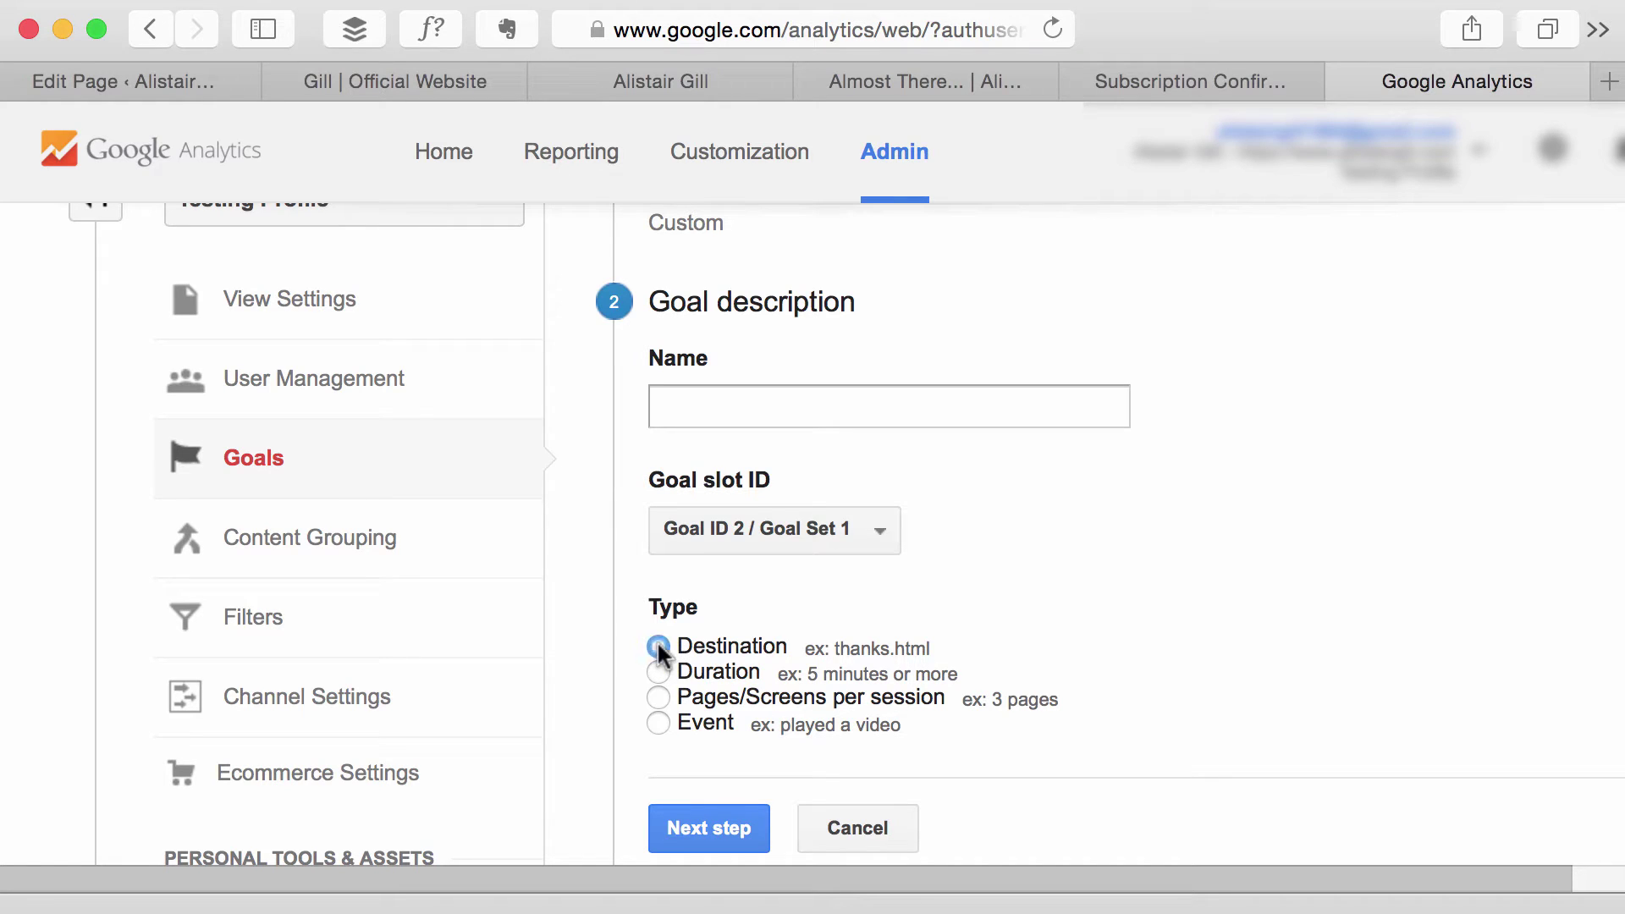
{"action": "left_click", "coordinate": [830, 418]}
{"action": "type", "text": "M"}
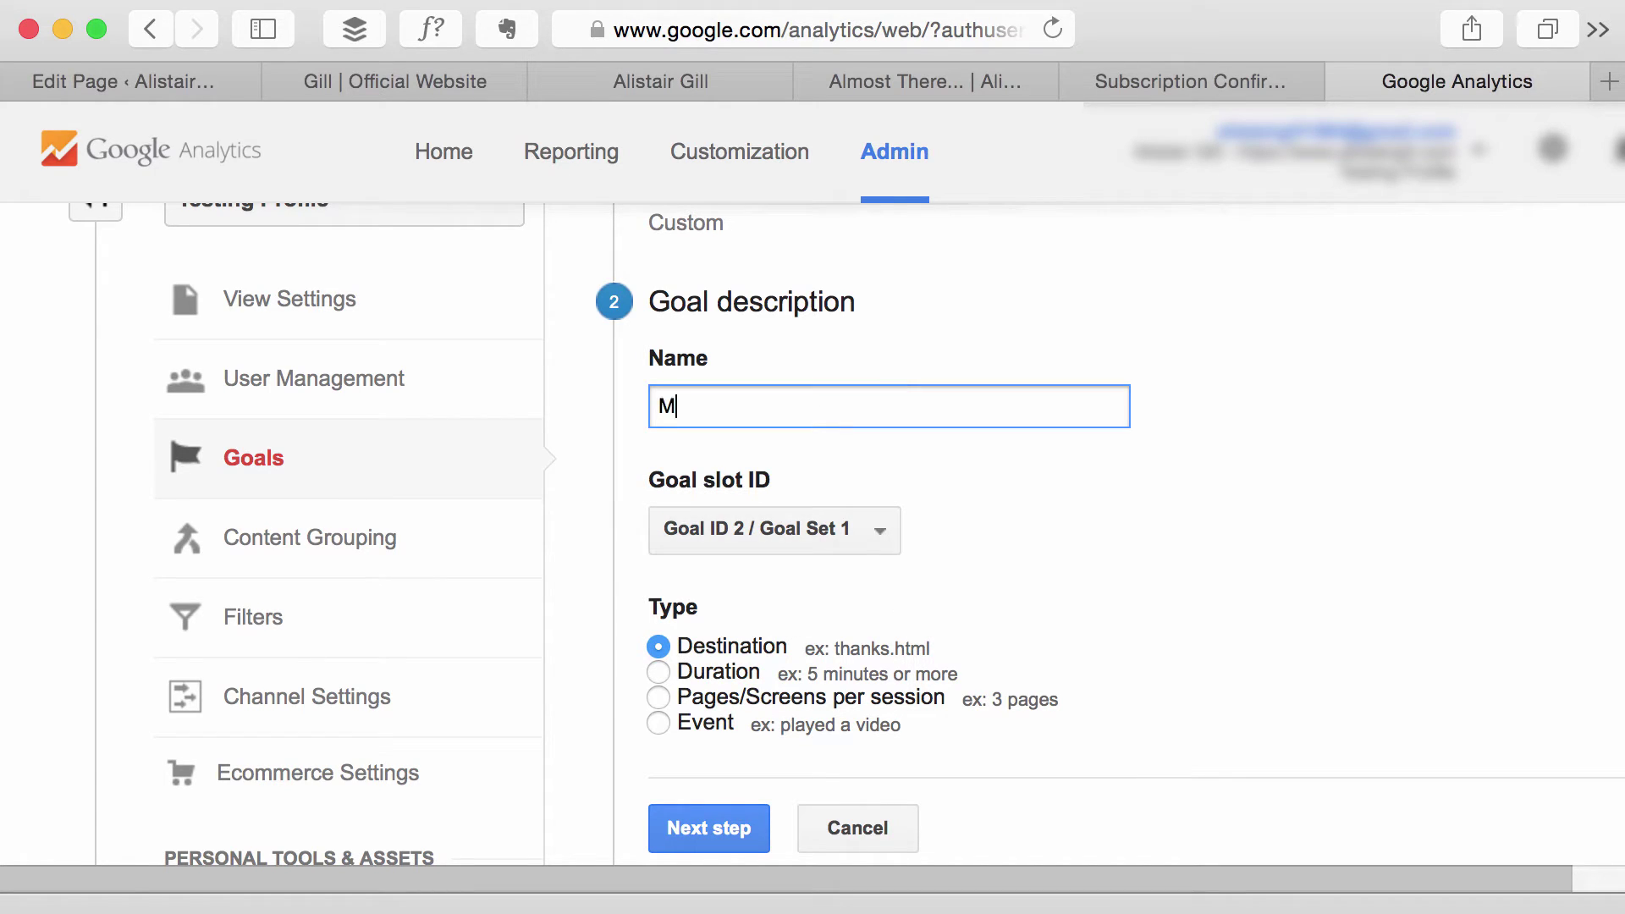
{"action": "type", "text": "ailChimp Sign Ups"}
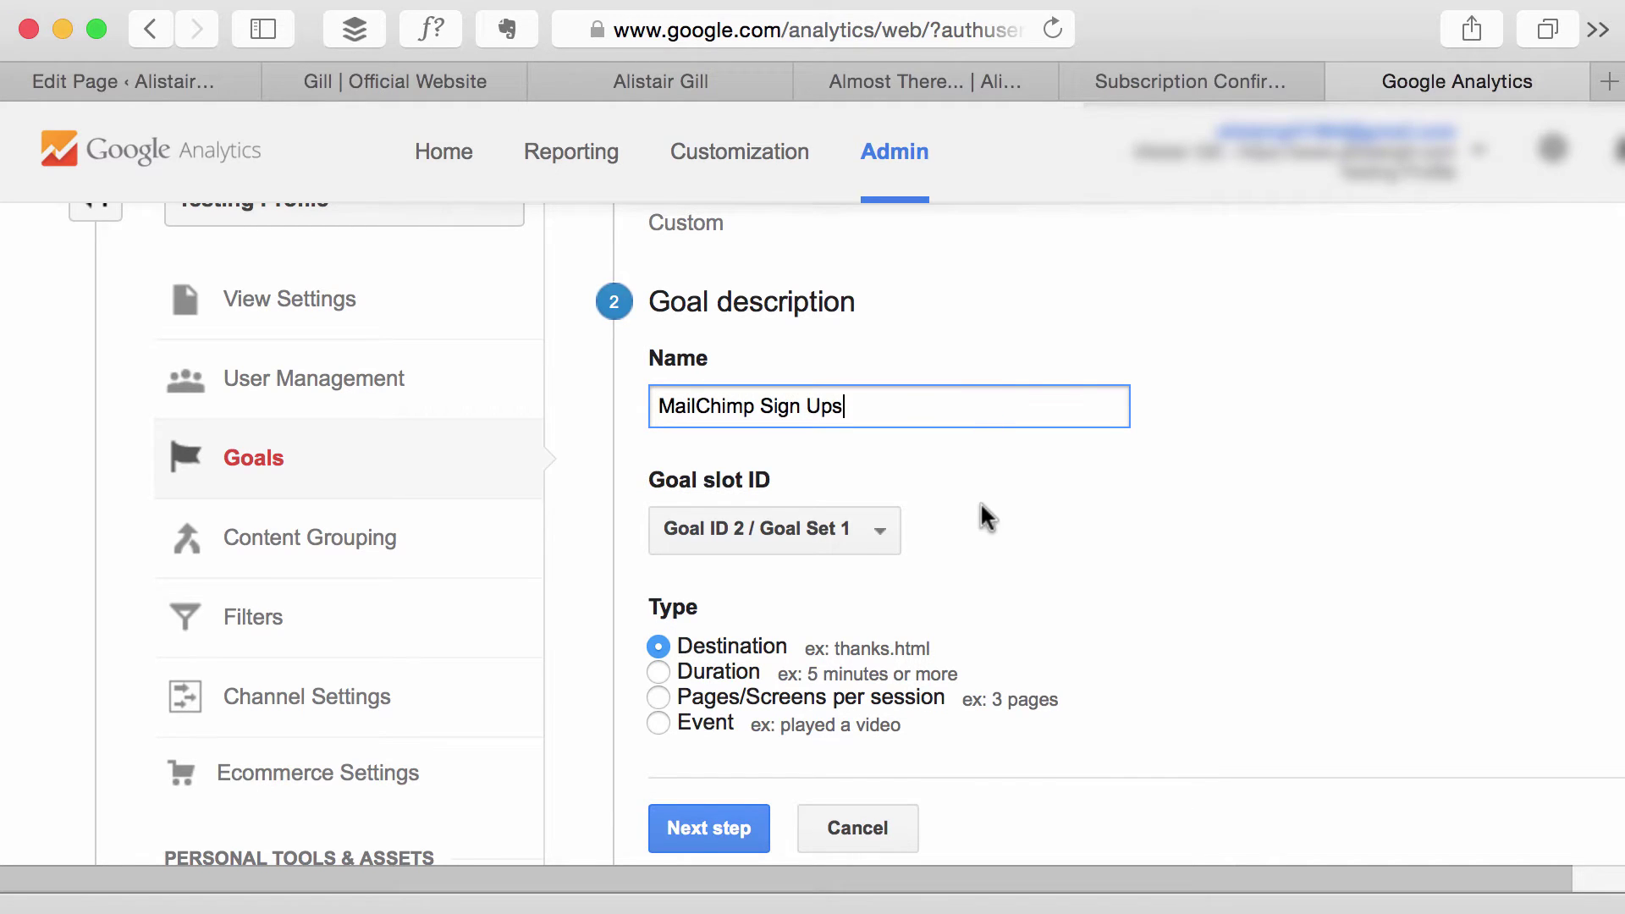
{"action": "scroll", "coordinate": [981, 515], "scroll_direction": "down", "scroll_amount": 3}
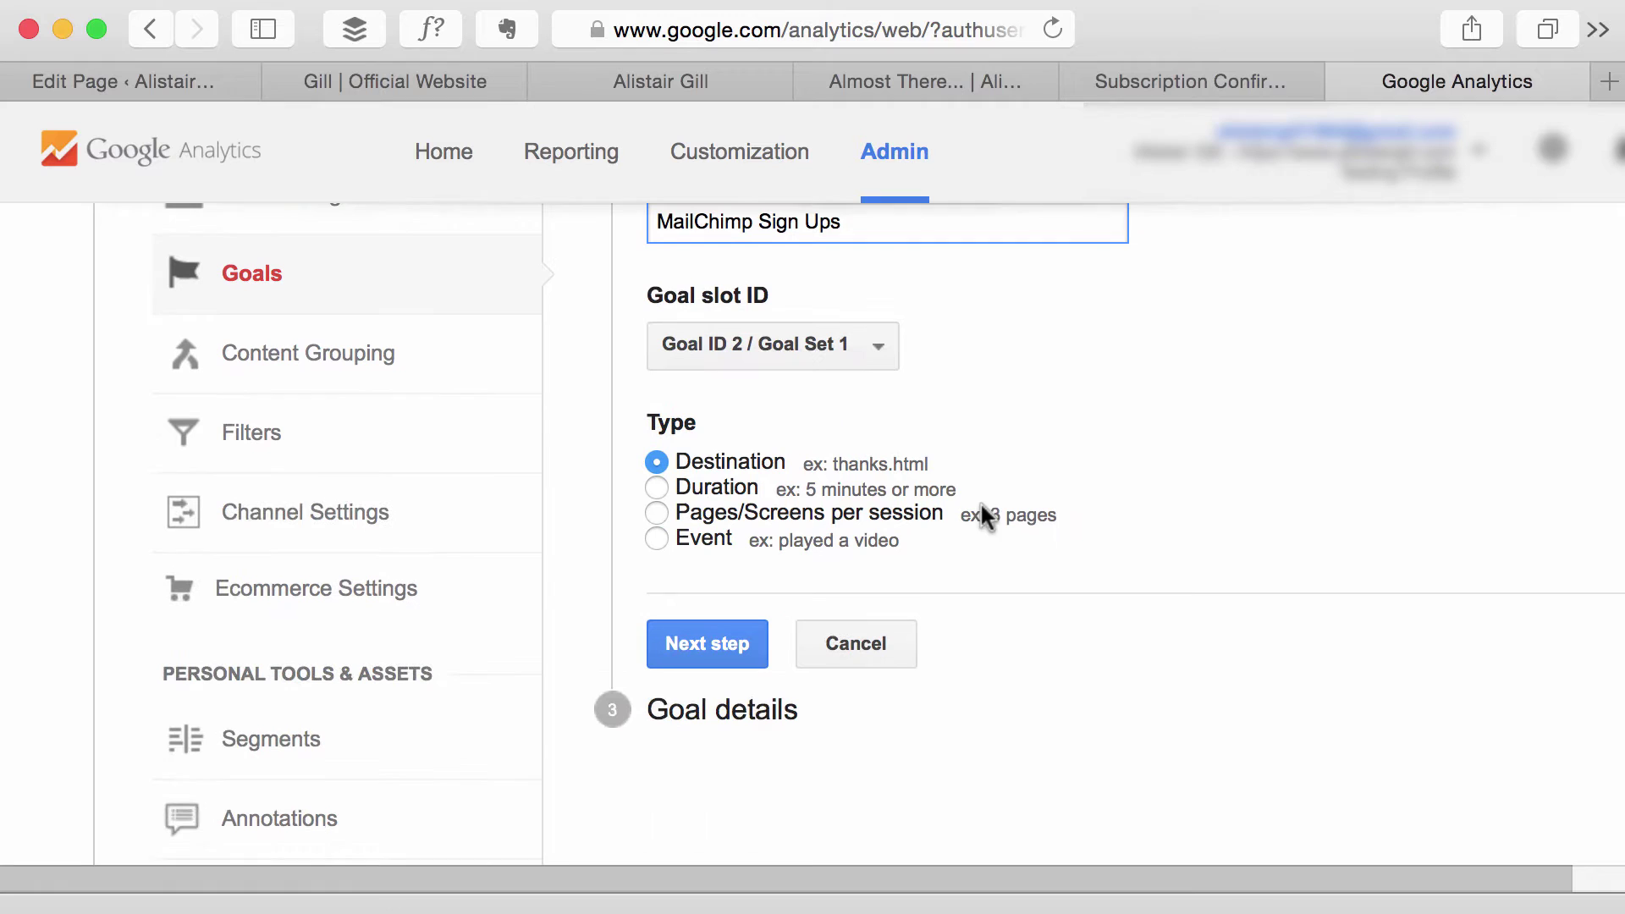
Continue to goal details and copy the Subscription Confirmed page's web address.
{"action": "left_click", "coordinate": [730, 651]}
{"action": "scroll", "coordinate": [1190, 597], "scroll_direction": "up", "scroll_amount": 5}
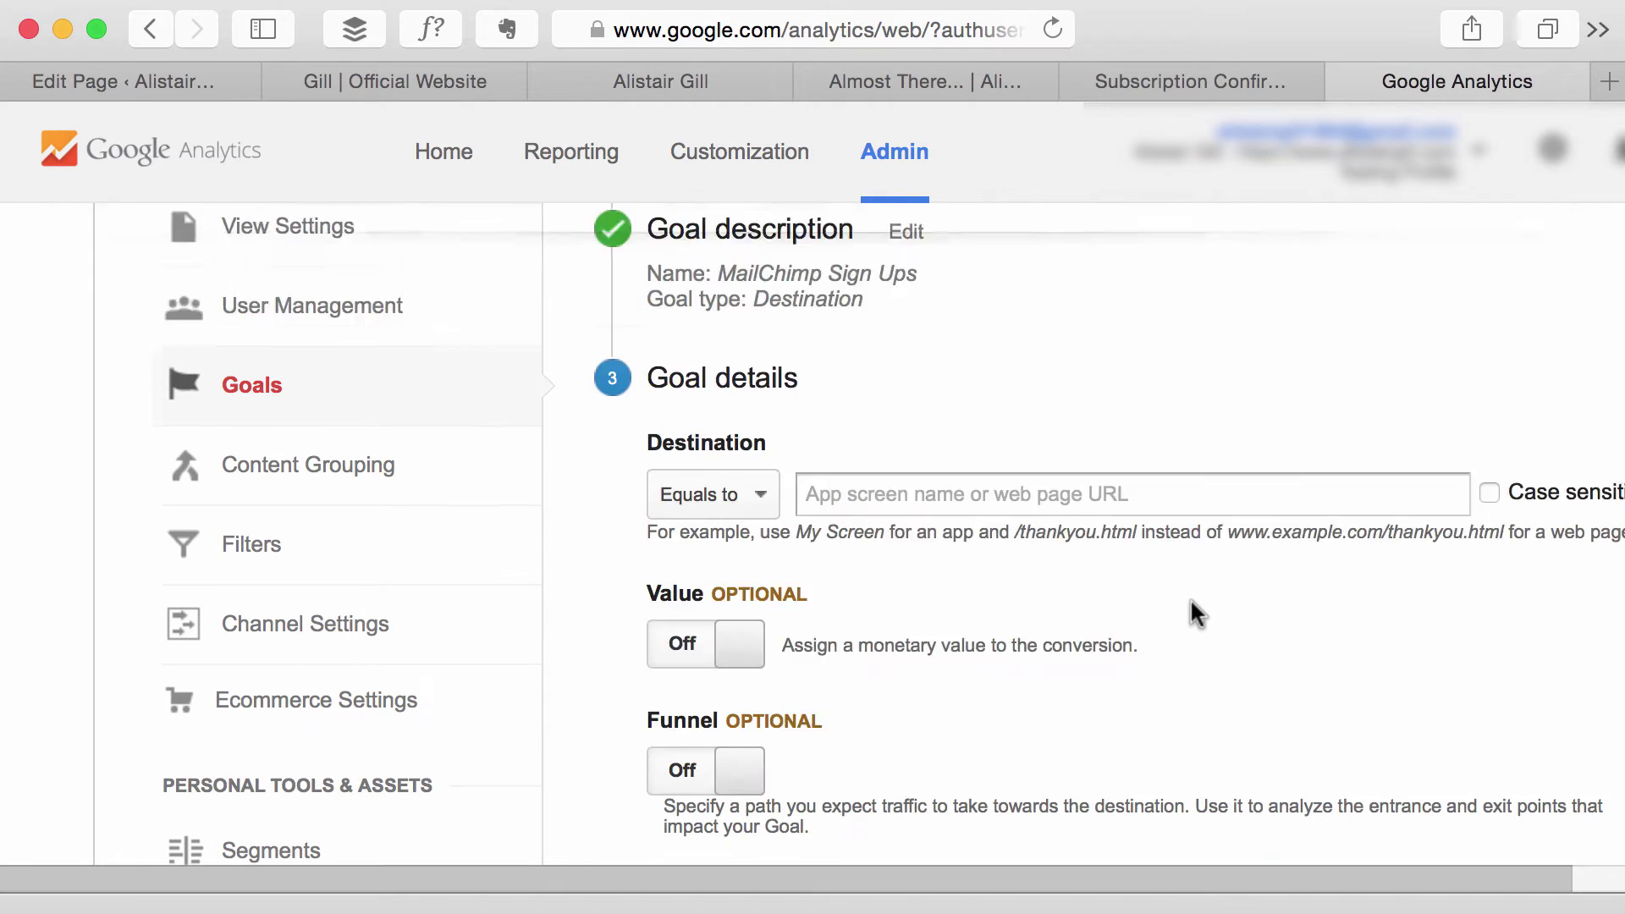
{"action": "scroll", "coordinate": [1189, 603], "scroll_direction": "down", "scroll_amount": 4}
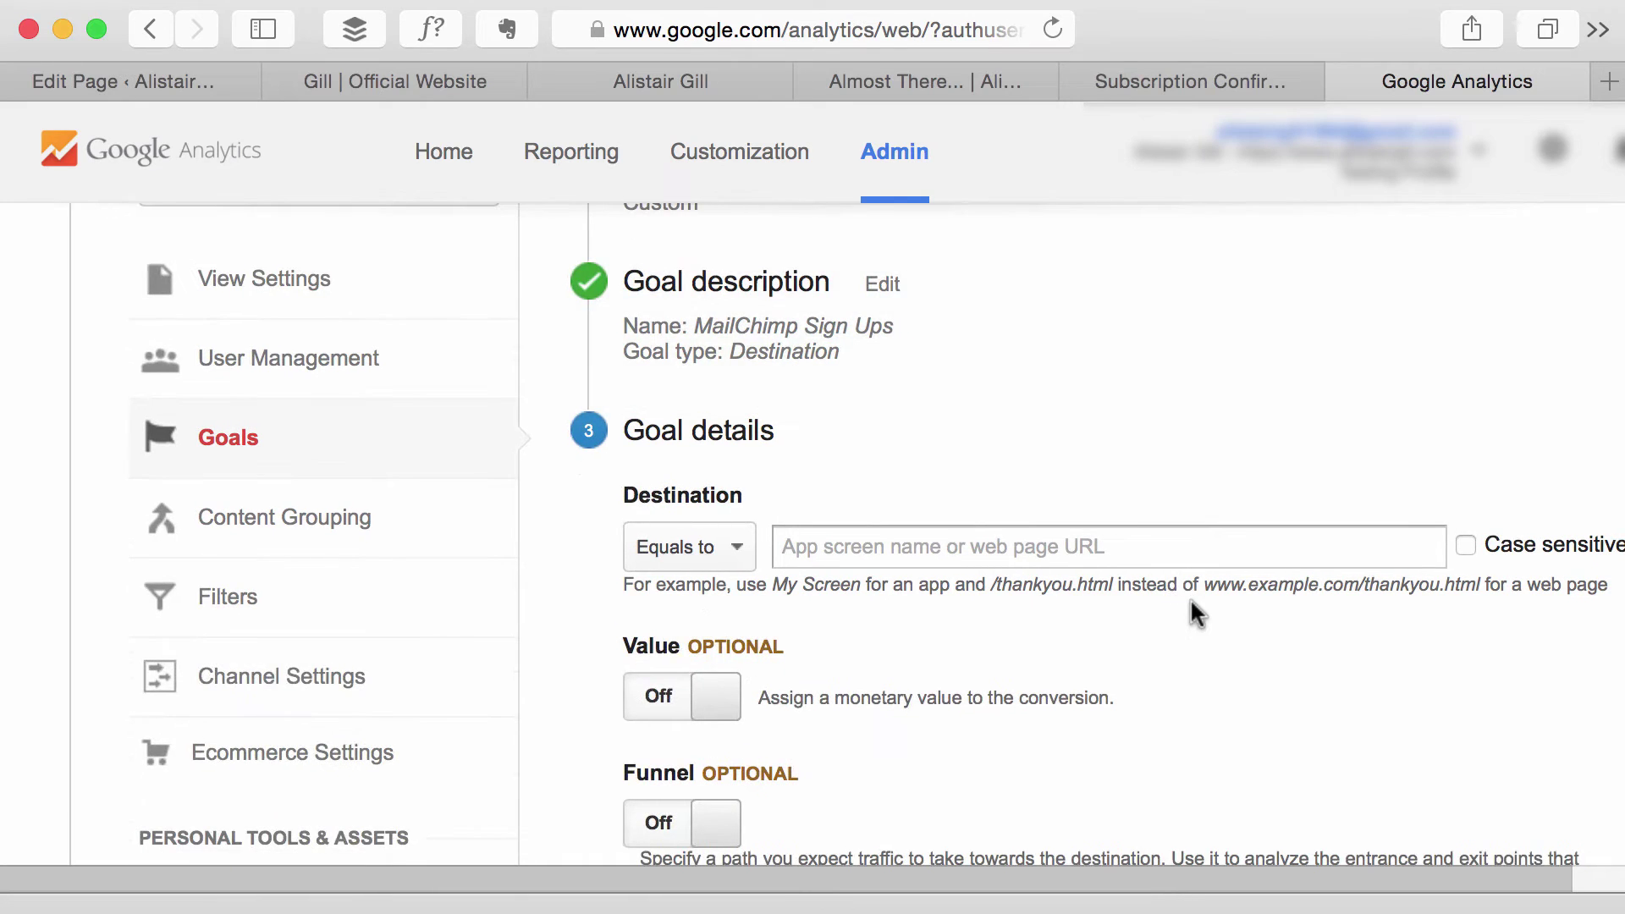
{"action": "scroll", "coordinate": [1189, 597], "scroll_direction": "down", "scroll_amount": 3}
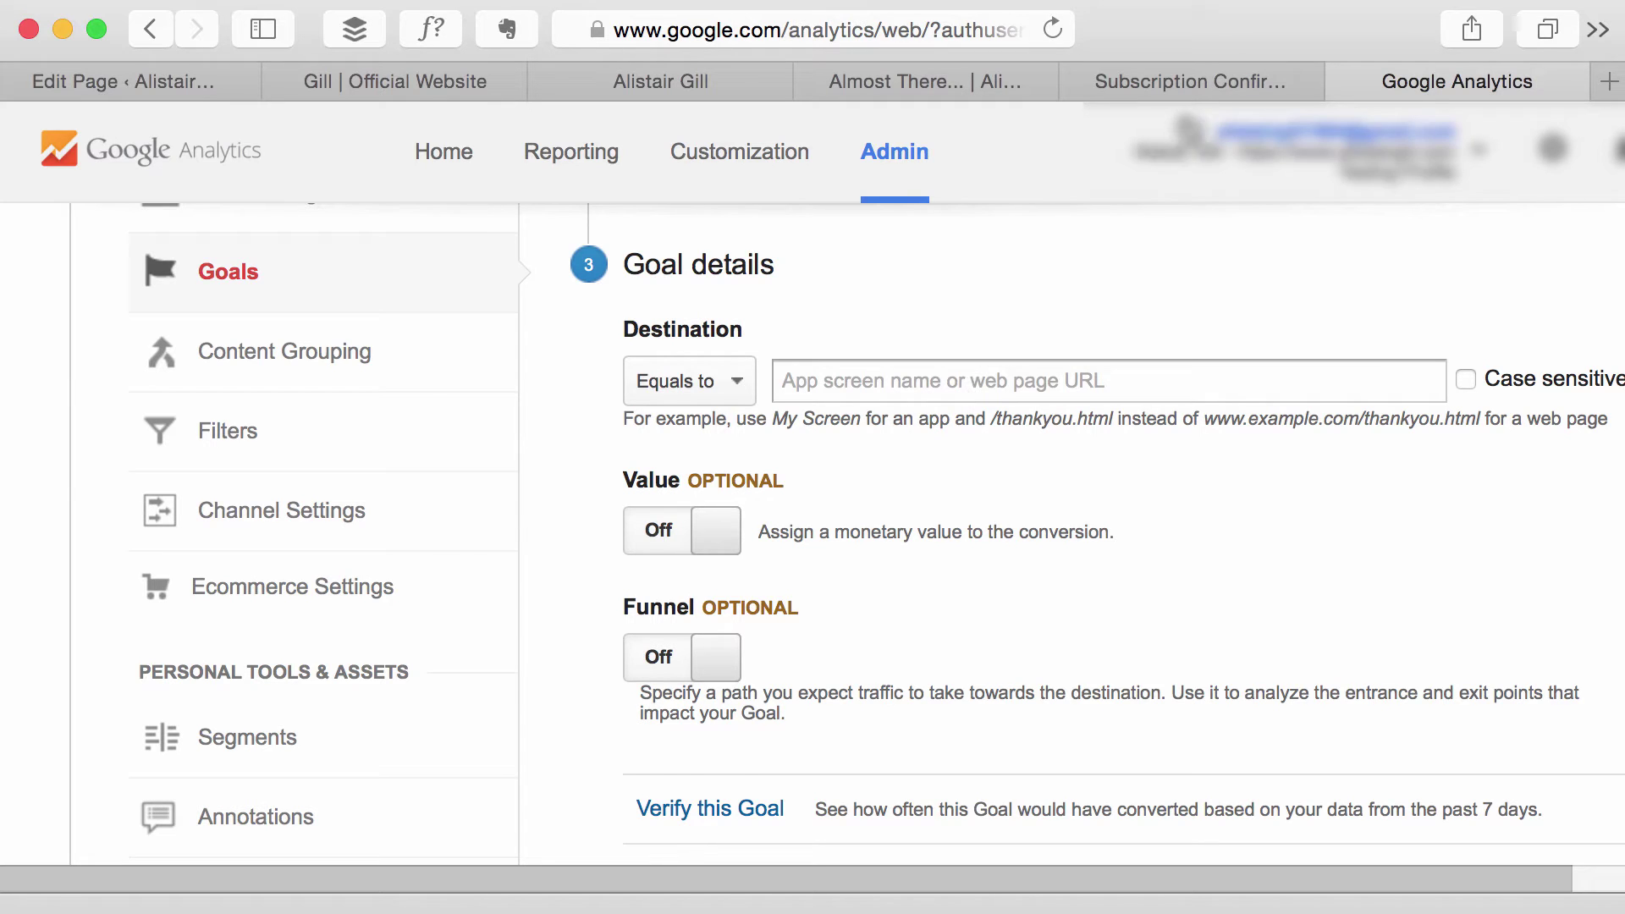
{"action": "left_click", "coordinate": [1212, 78]}
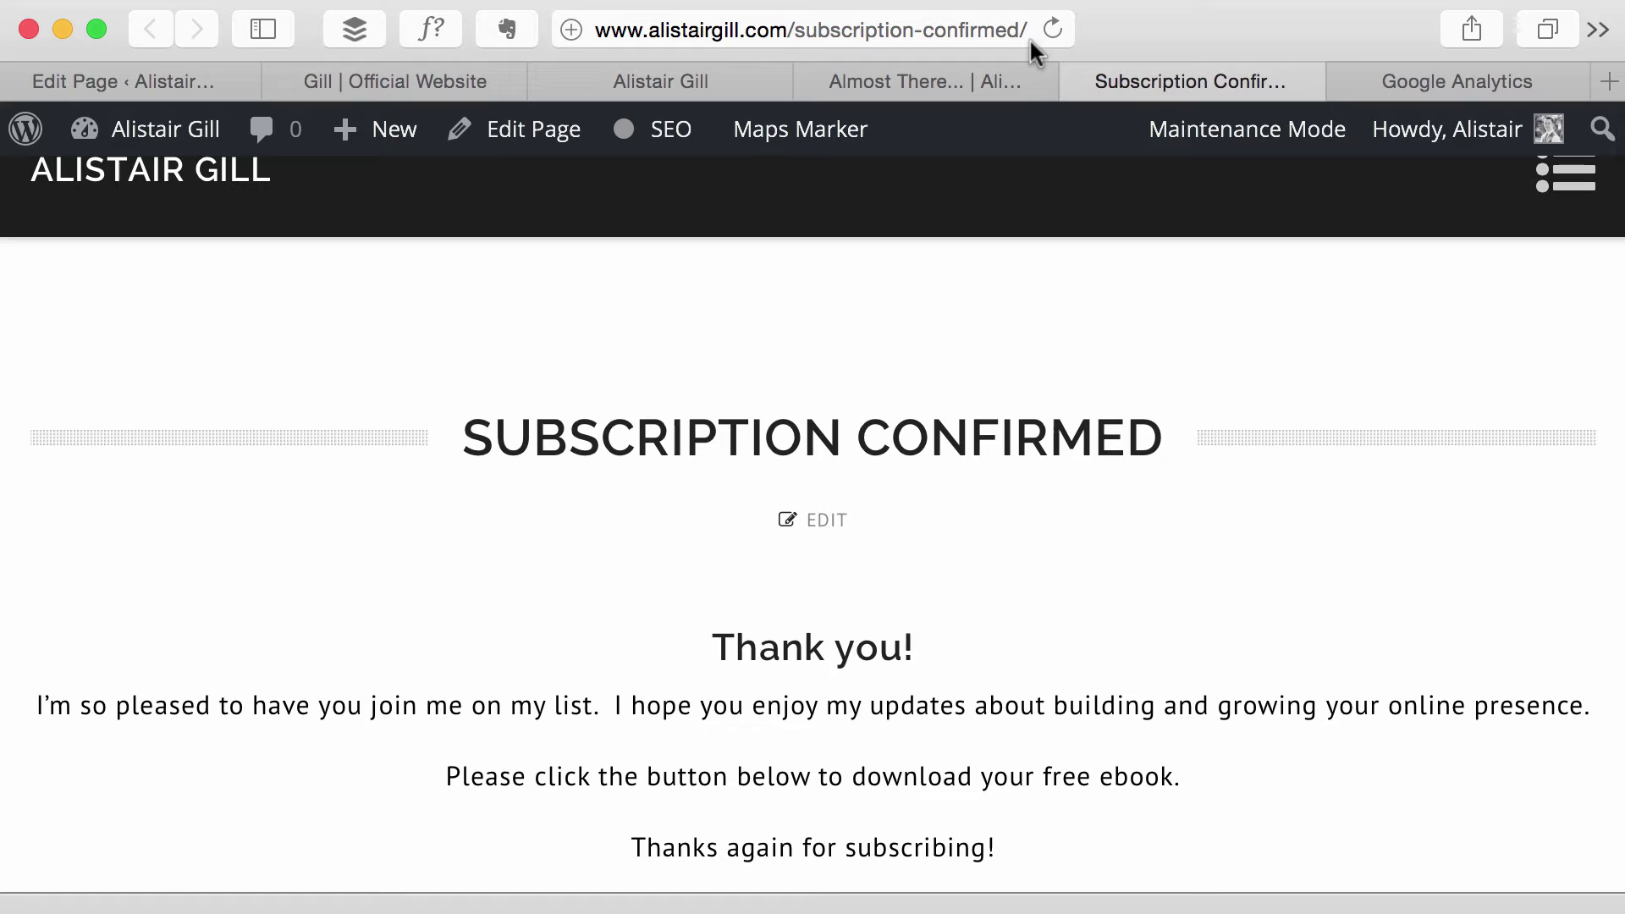
{"action": "left_click", "coordinate": [896, 30]}
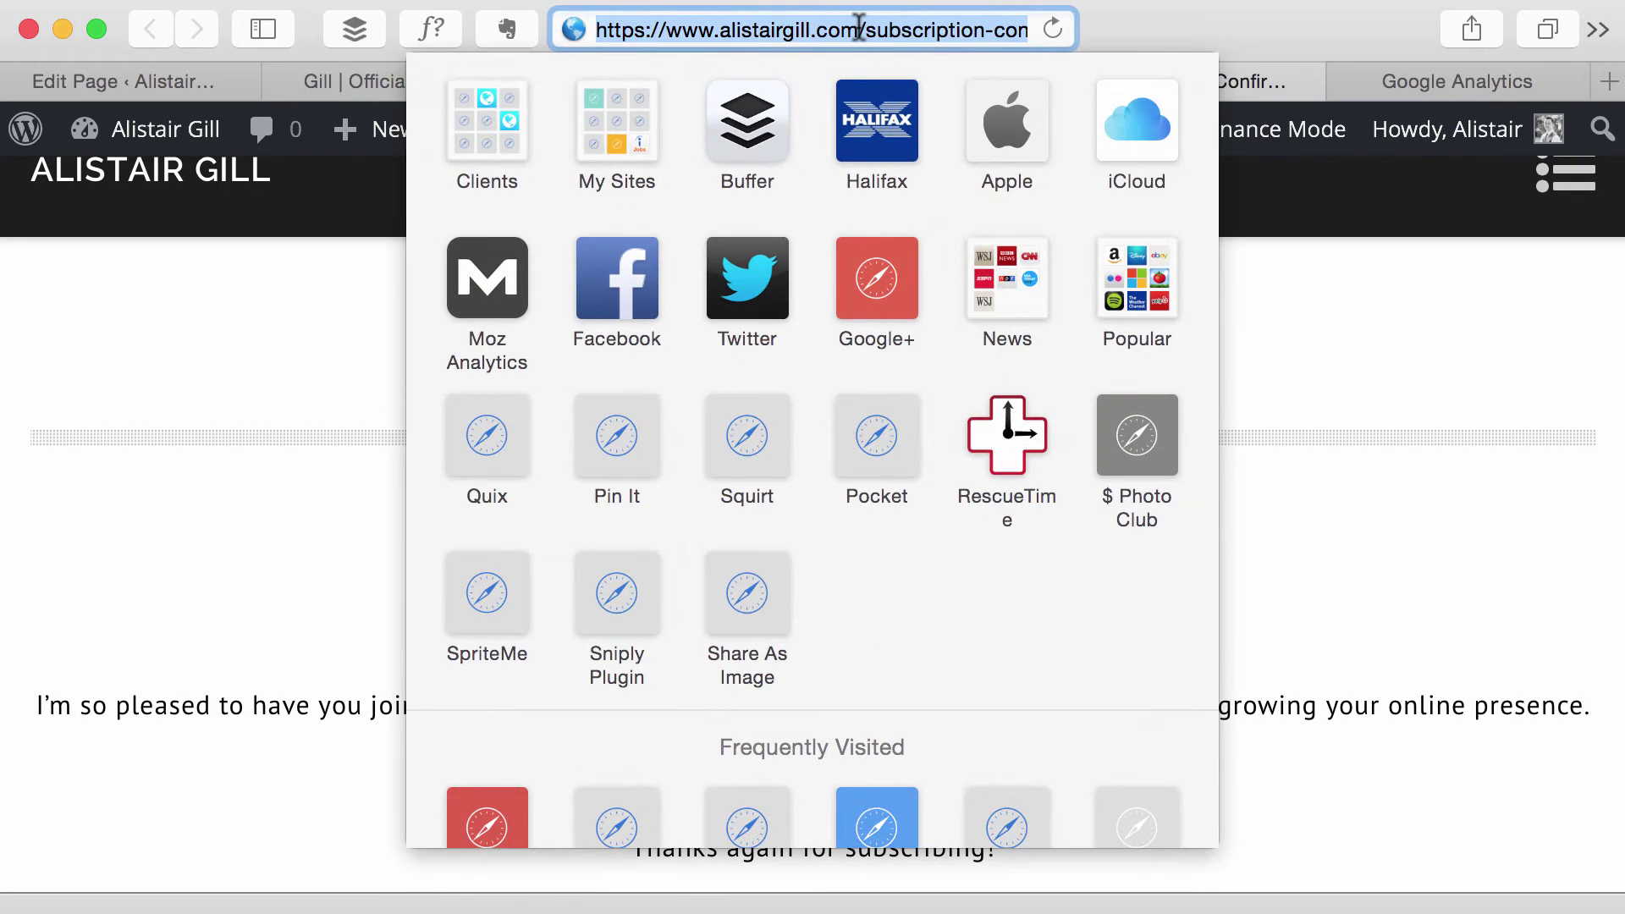
{"action": "right_click", "coordinate": [862, 30]}
{"action": "left_click", "coordinate": [927, 212]}
Paste the address as the Destination and trim it to /subscription-confirmed.
{"action": "left_click", "coordinate": [1388, 83]}
{"action": "left_click", "coordinate": [804, 381]}
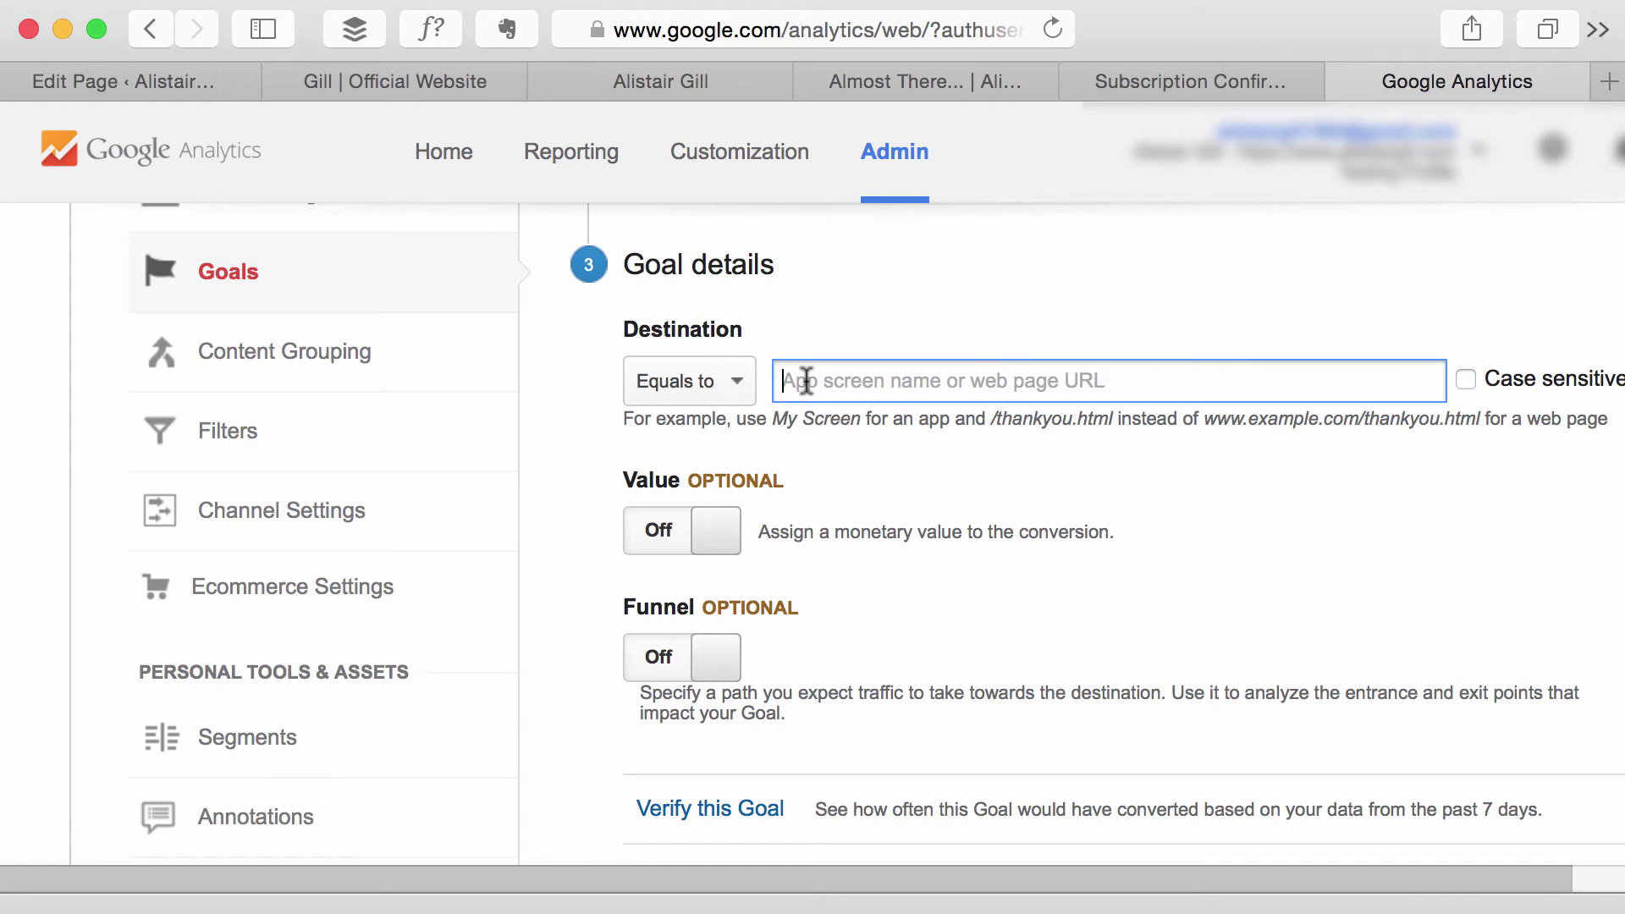
{"action": "key", "text": "super+v"}
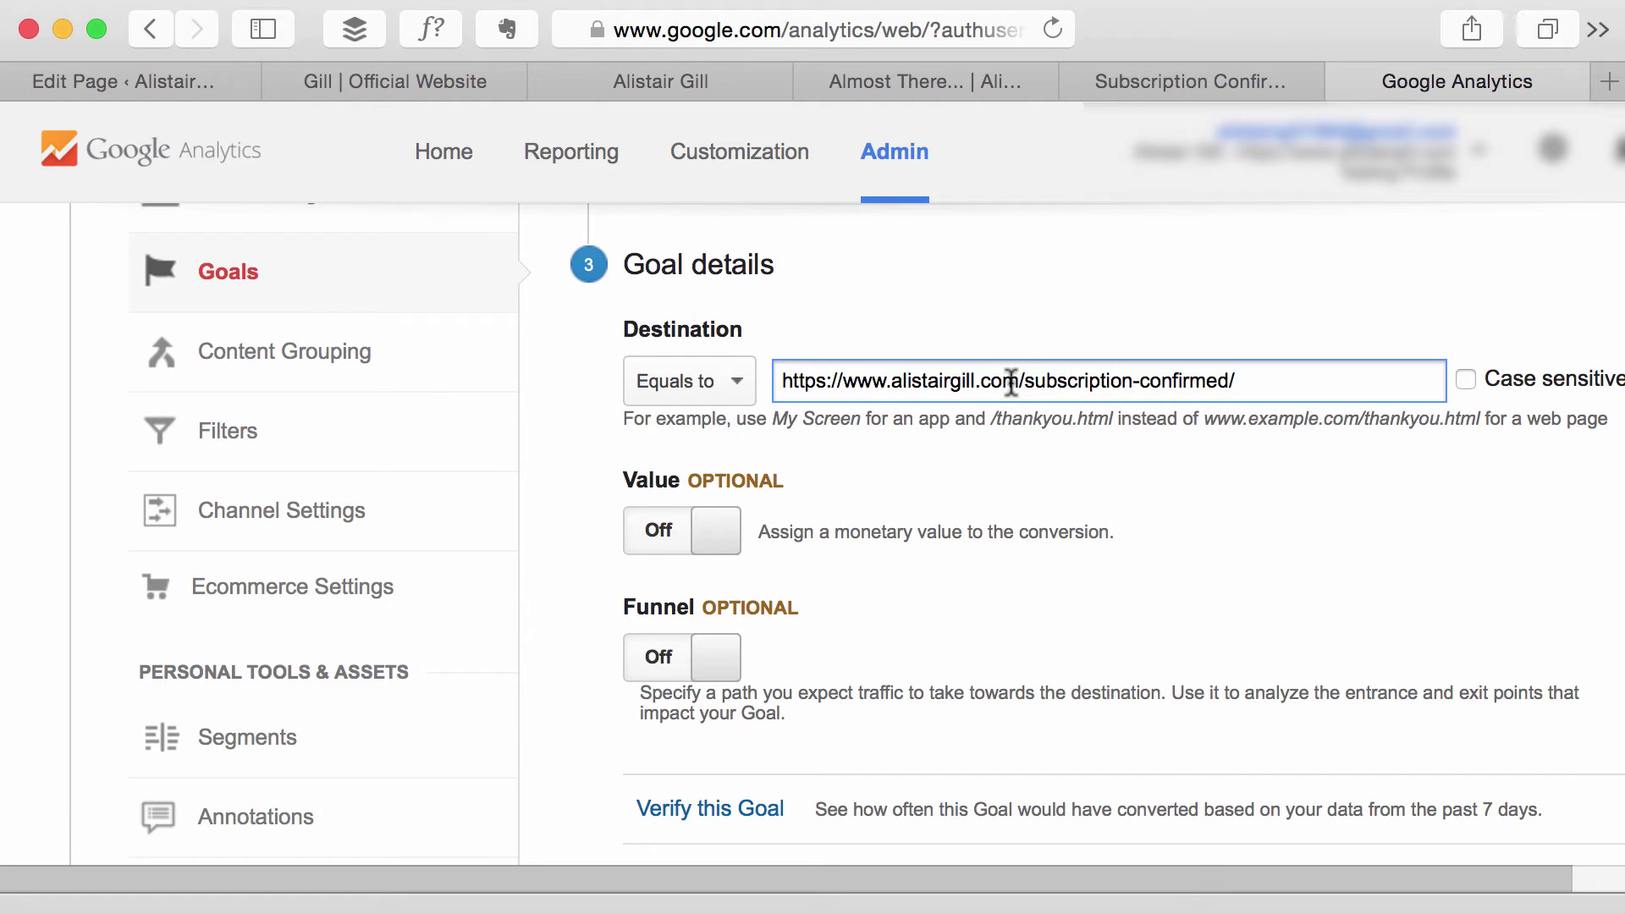
{"action": "left_click_drag", "start_coordinate": [1017, 381], "coordinate": [761, 373]}
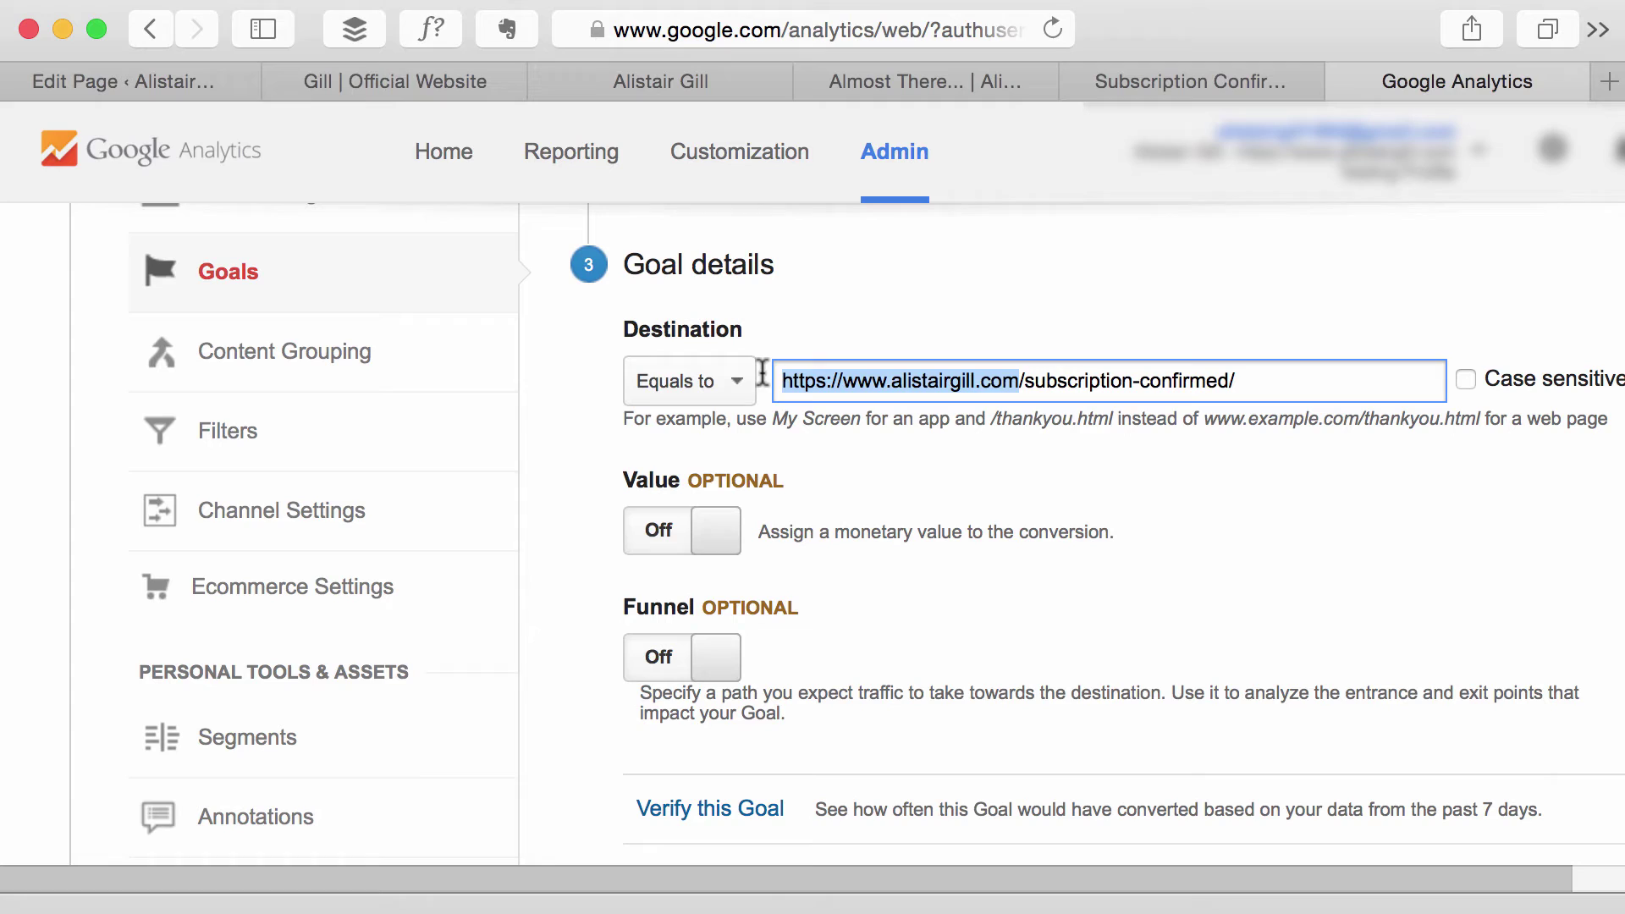
{"action": "key", "text": "BackSpace"}
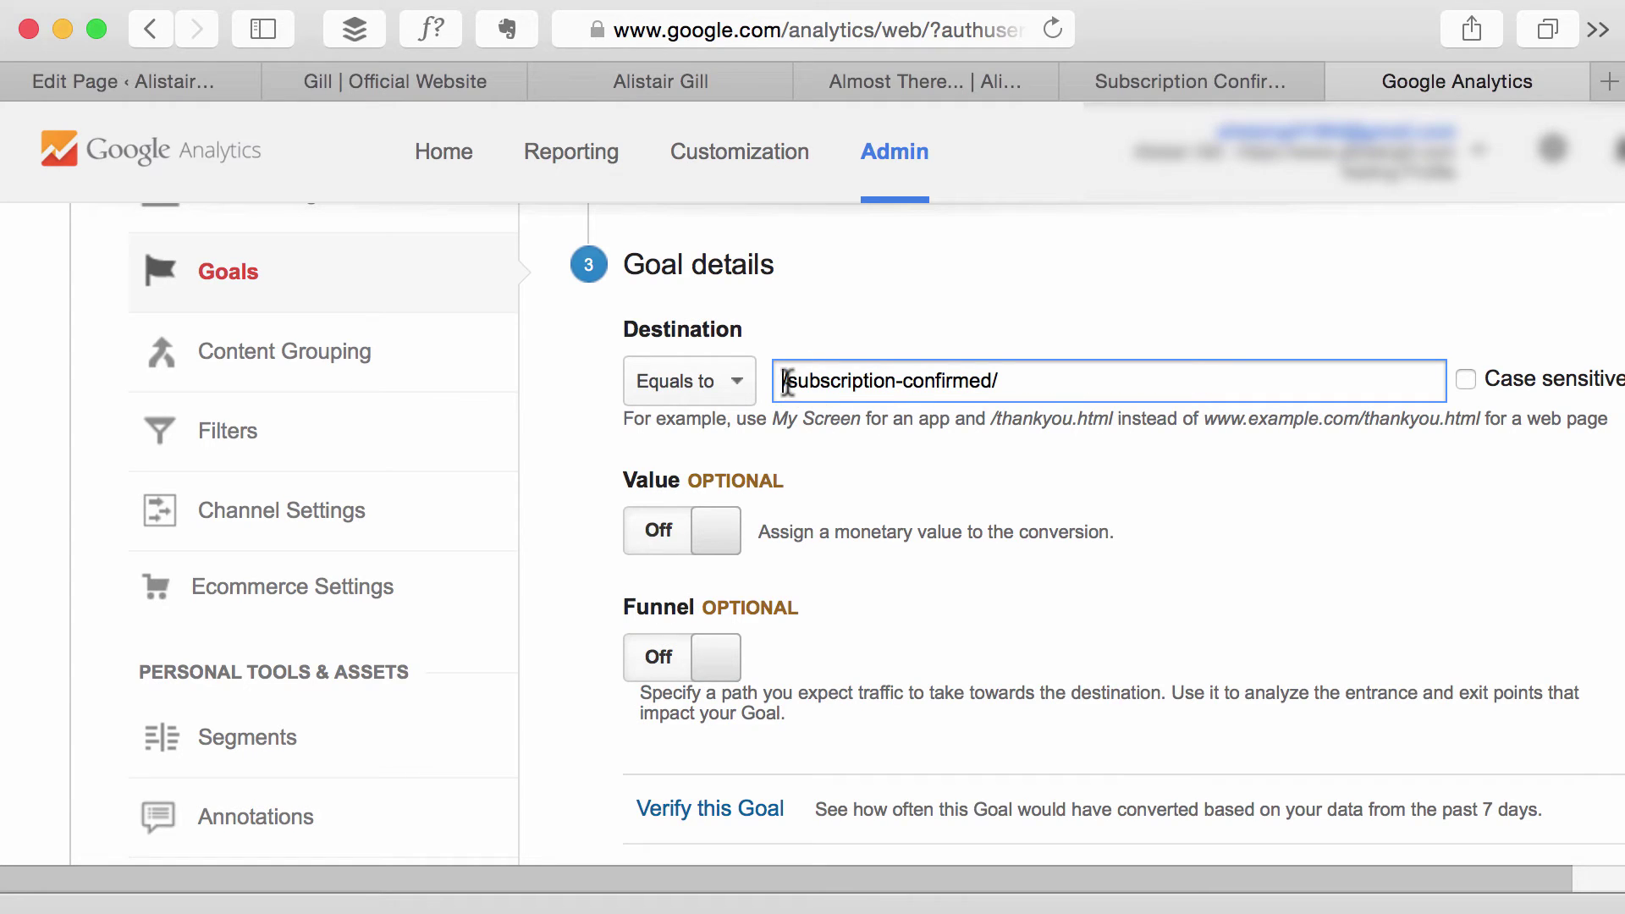
{"action": "left_click", "coordinate": [1022, 379]}
{"action": "key", "text": "BackSpace"}
{"action": "scroll", "coordinate": [945, 468], "scroll_direction": "up", "scroll_amount": 3}
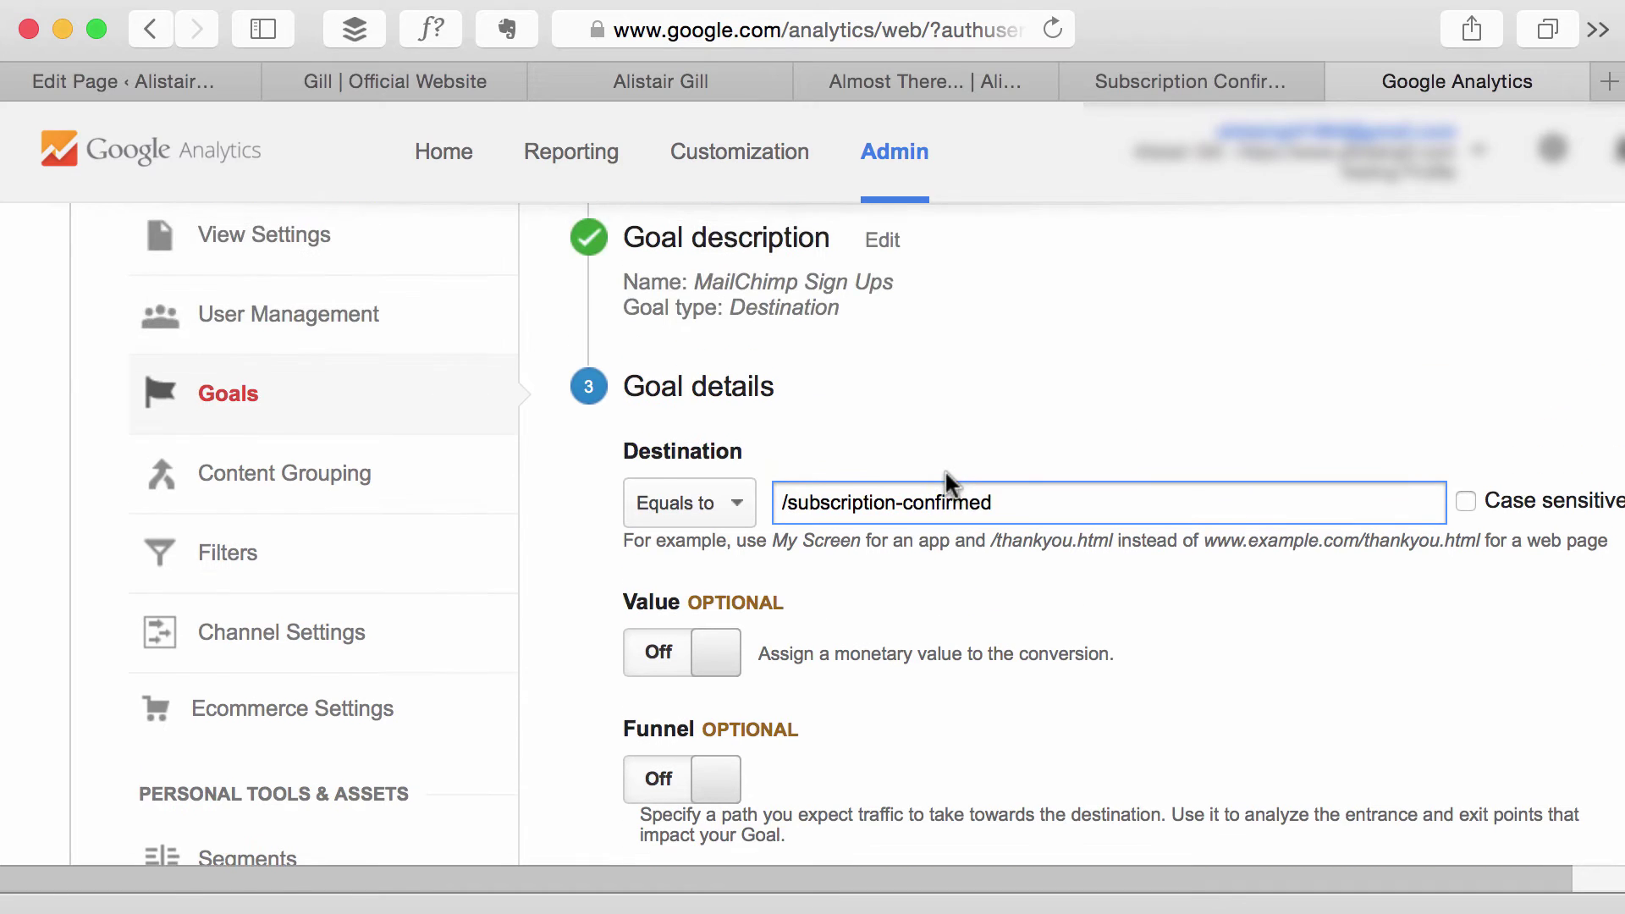
{"action": "scroll", "coordinate": [944, 469], "scroll_direction": "down", "scroll_amount": 5}
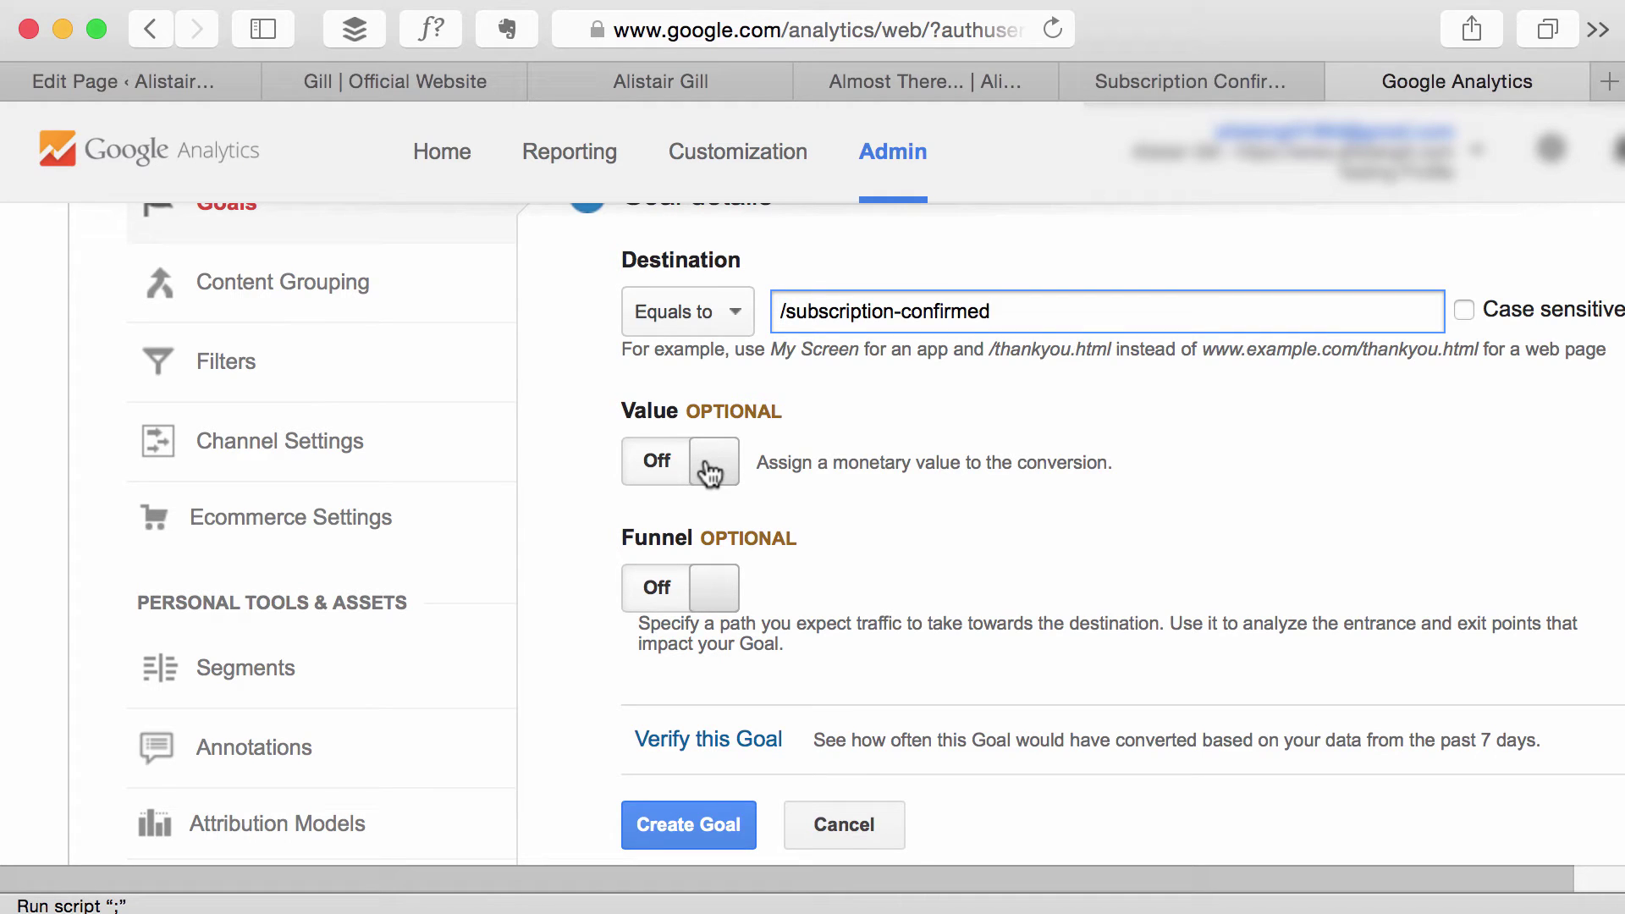
{"action": "left_click", "coordinate": [711, 472]}
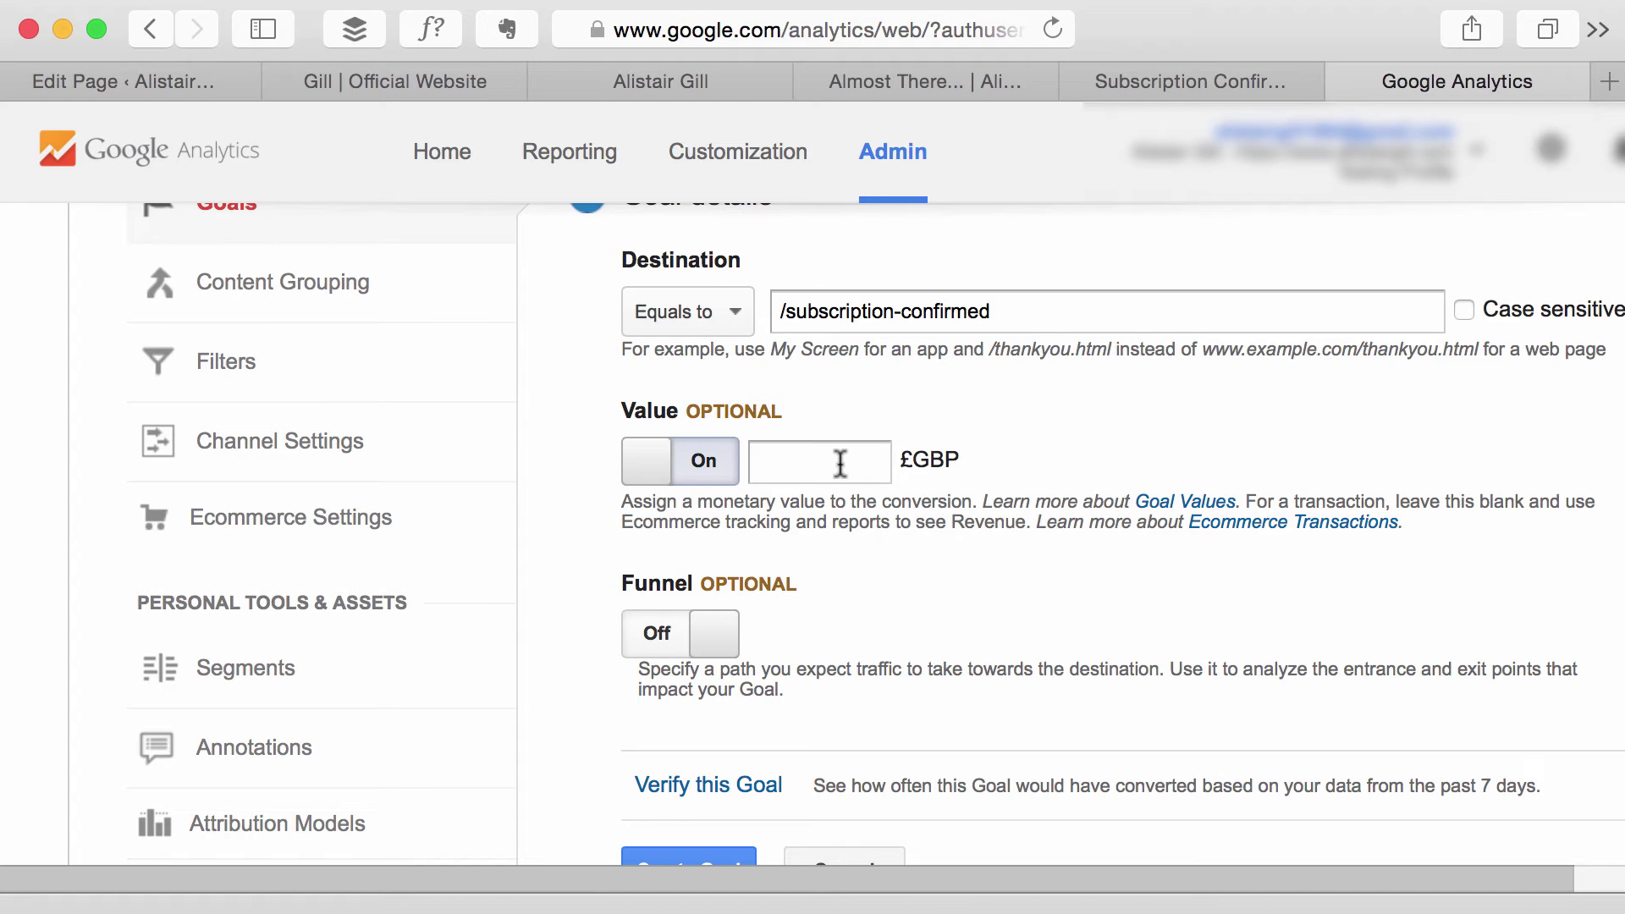
{"action": "left_click", "coordinate": [643, 465]}
{"action": "scroll", "coordinate": [963, 535], "scroll_direction": "down", "scroll_amount": 5}
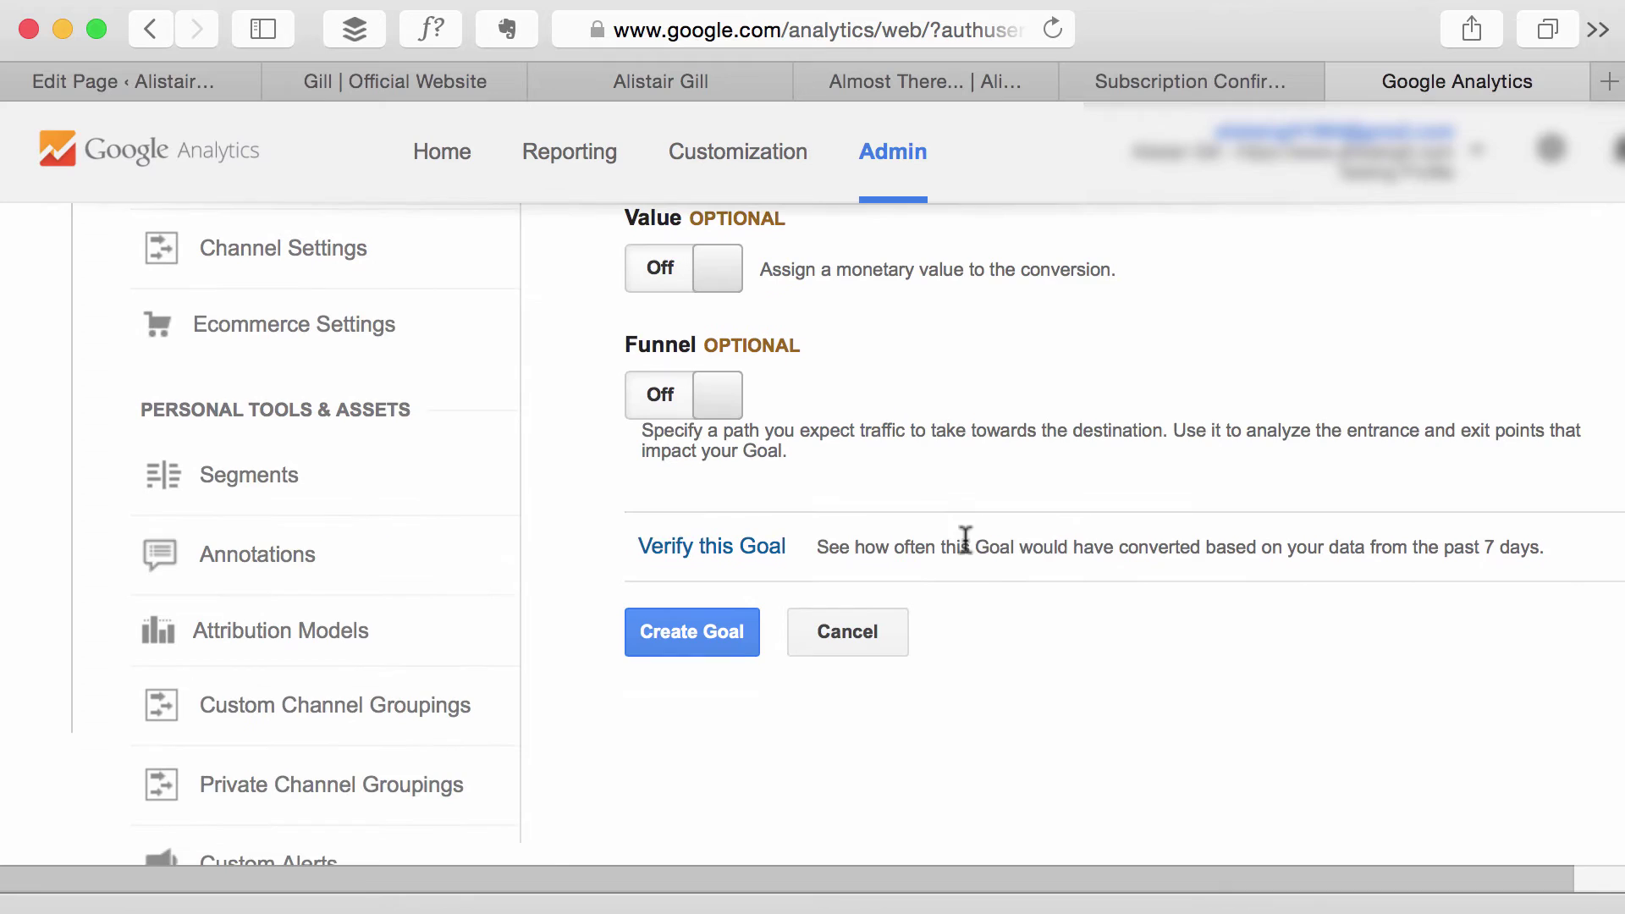
{"action": "scroll", "coordinate": [963, 534], "scroll_direction": "up", "scroll_amount": 4}
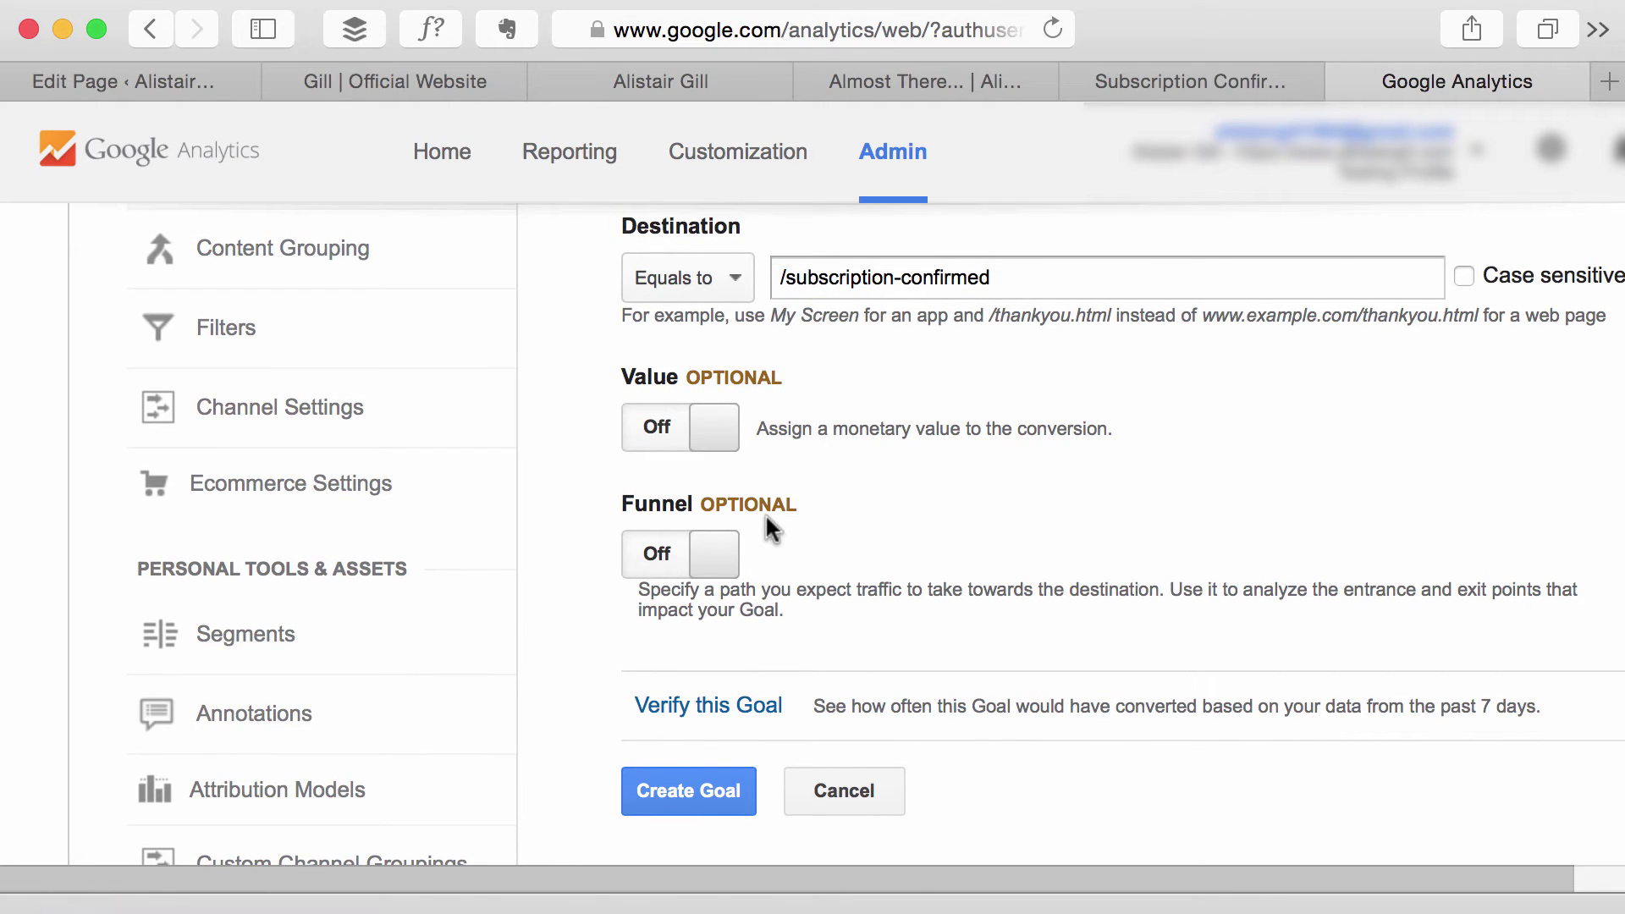
Turn on the funnel and set step 1 to 'Home page' at /.
{"action": "left_click", "coordinate": [721, 564]}
{"action": "scroll", "coordinate": [894, 477], "scroll_direction": "down", "scroll_amount": 3}
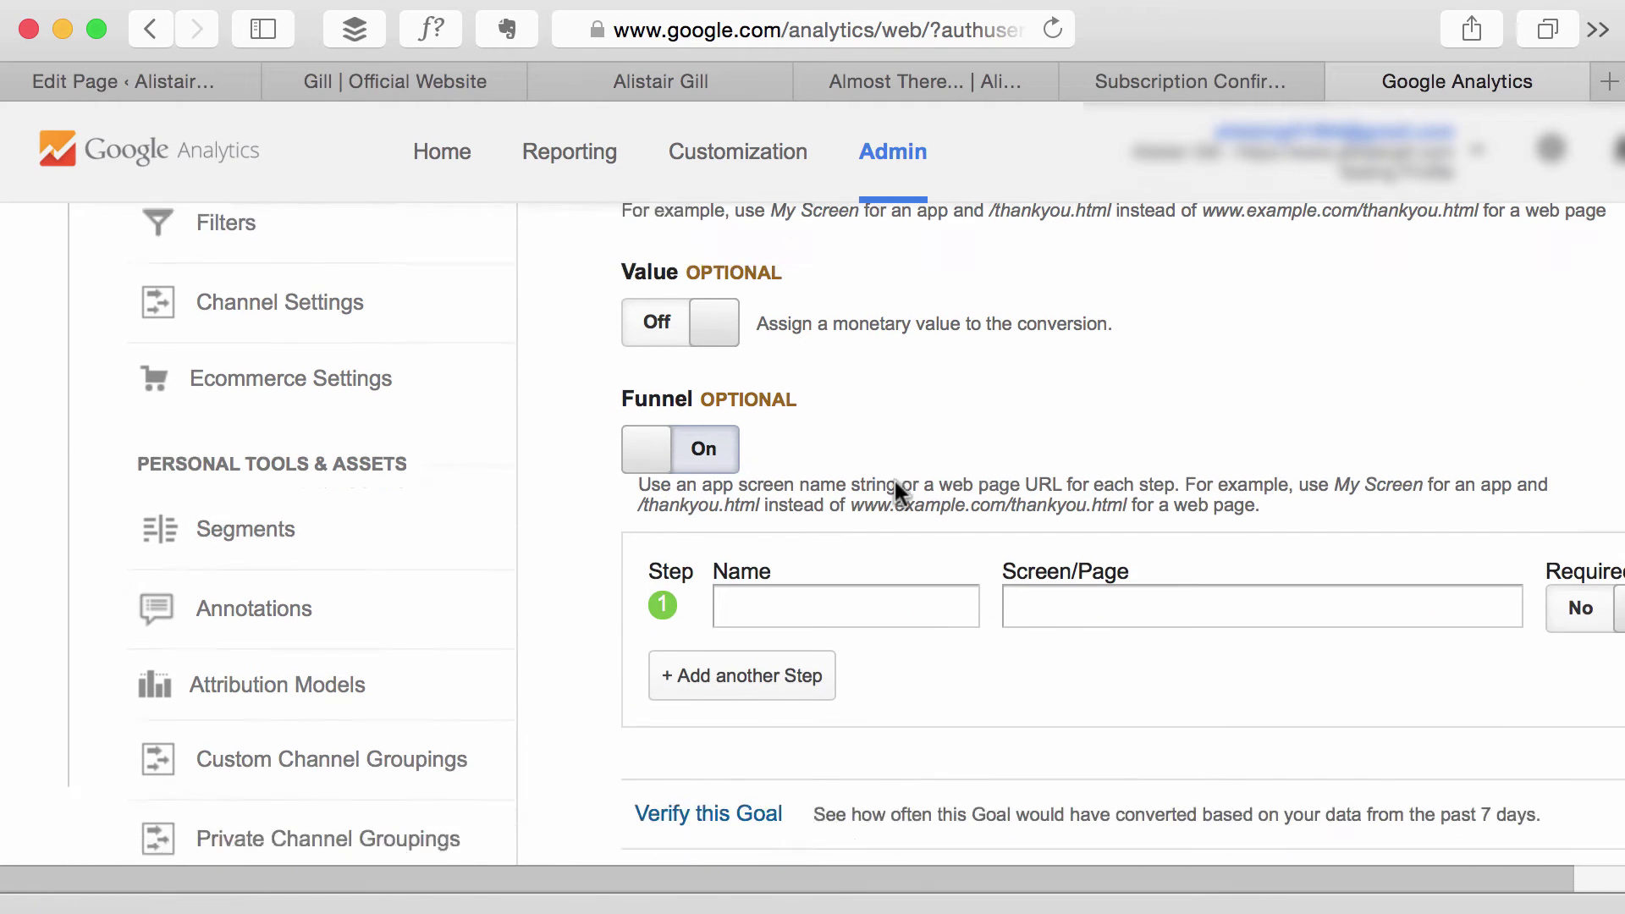
{"action": "scroll", "coordinate": [896, 481], "scroll_direction": "down", "scroll_amount": 1}
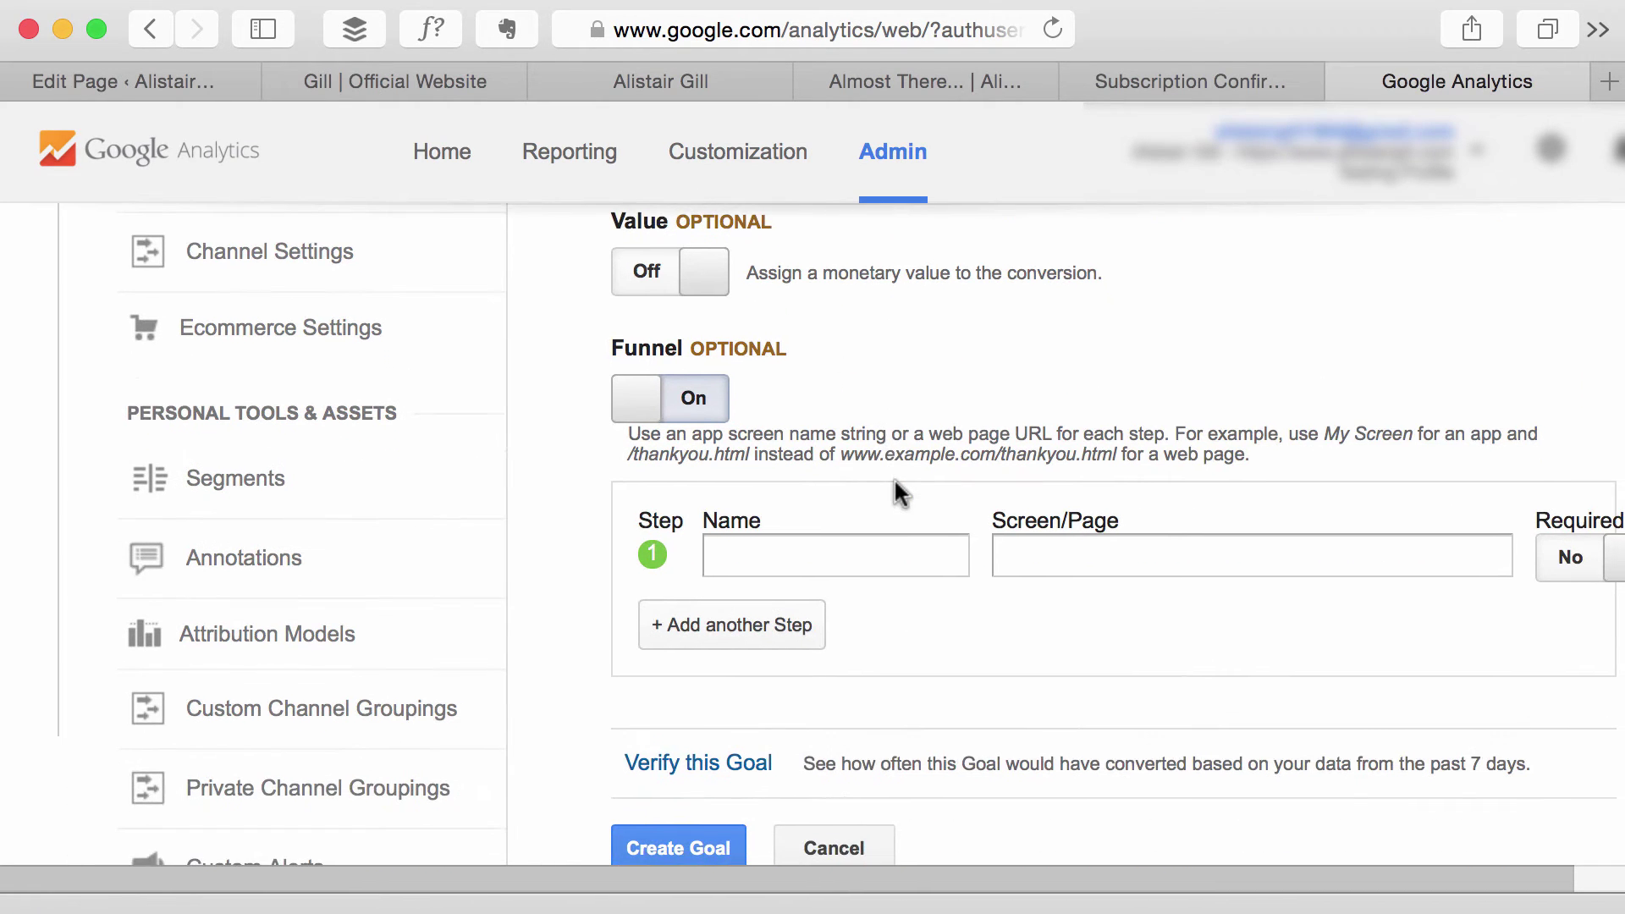
{"action": "left_click", "coordinate": [864, 548]}
{"action": "type", "text": "Home page"}
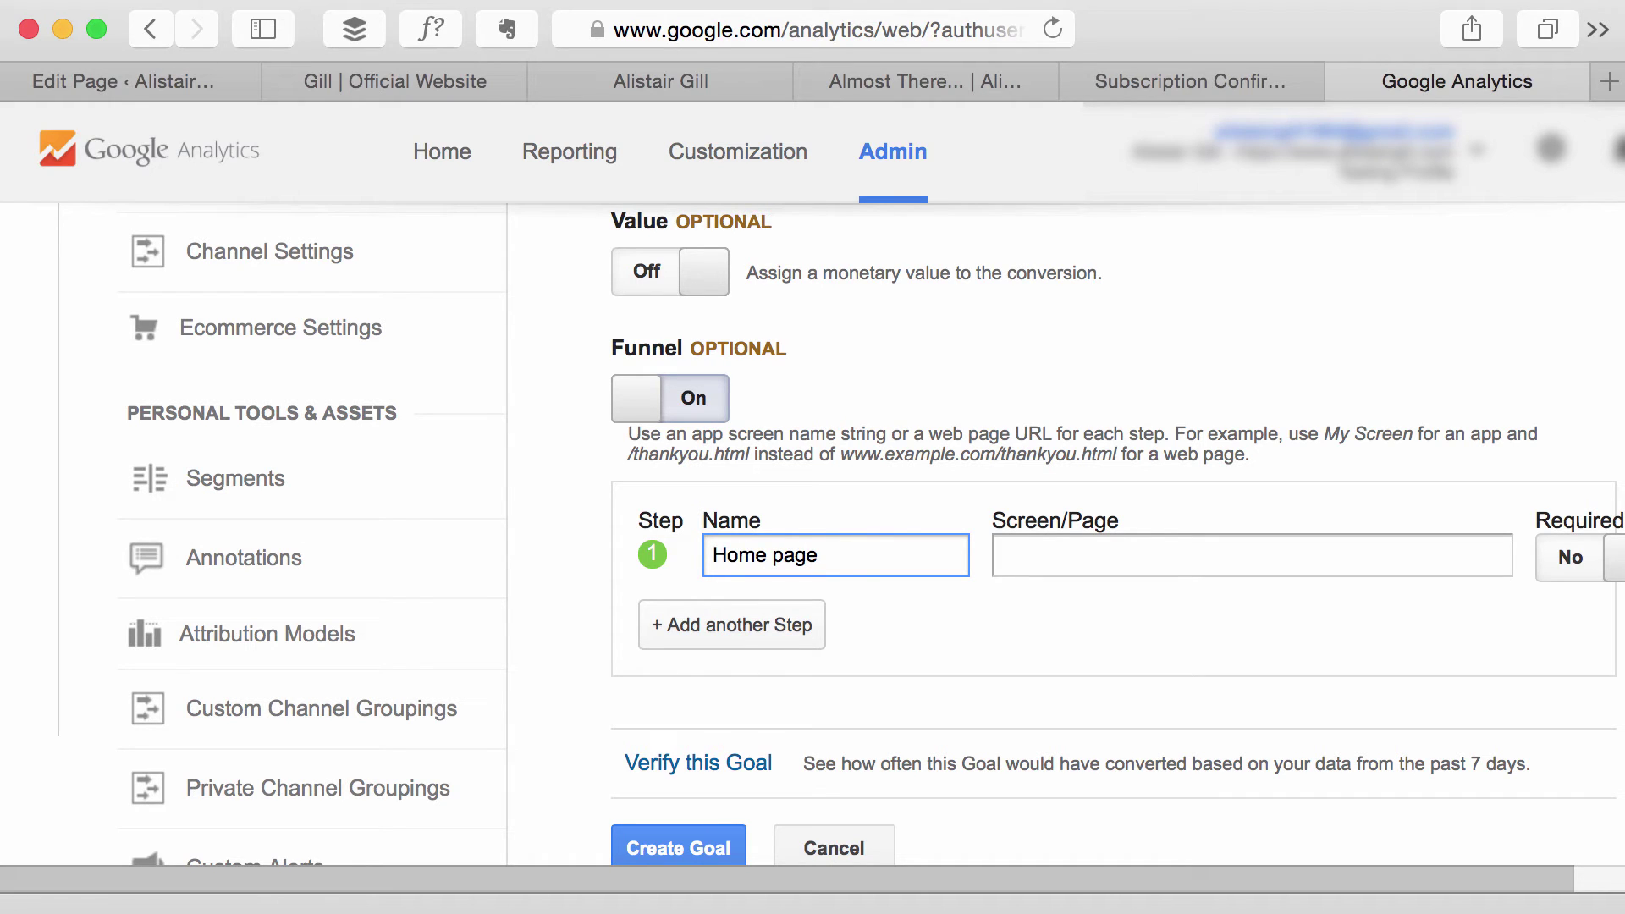
{"action": "scroll", "coordinate": [1093, 593], "scroll_direction": "down", "scroll_amount": 2}
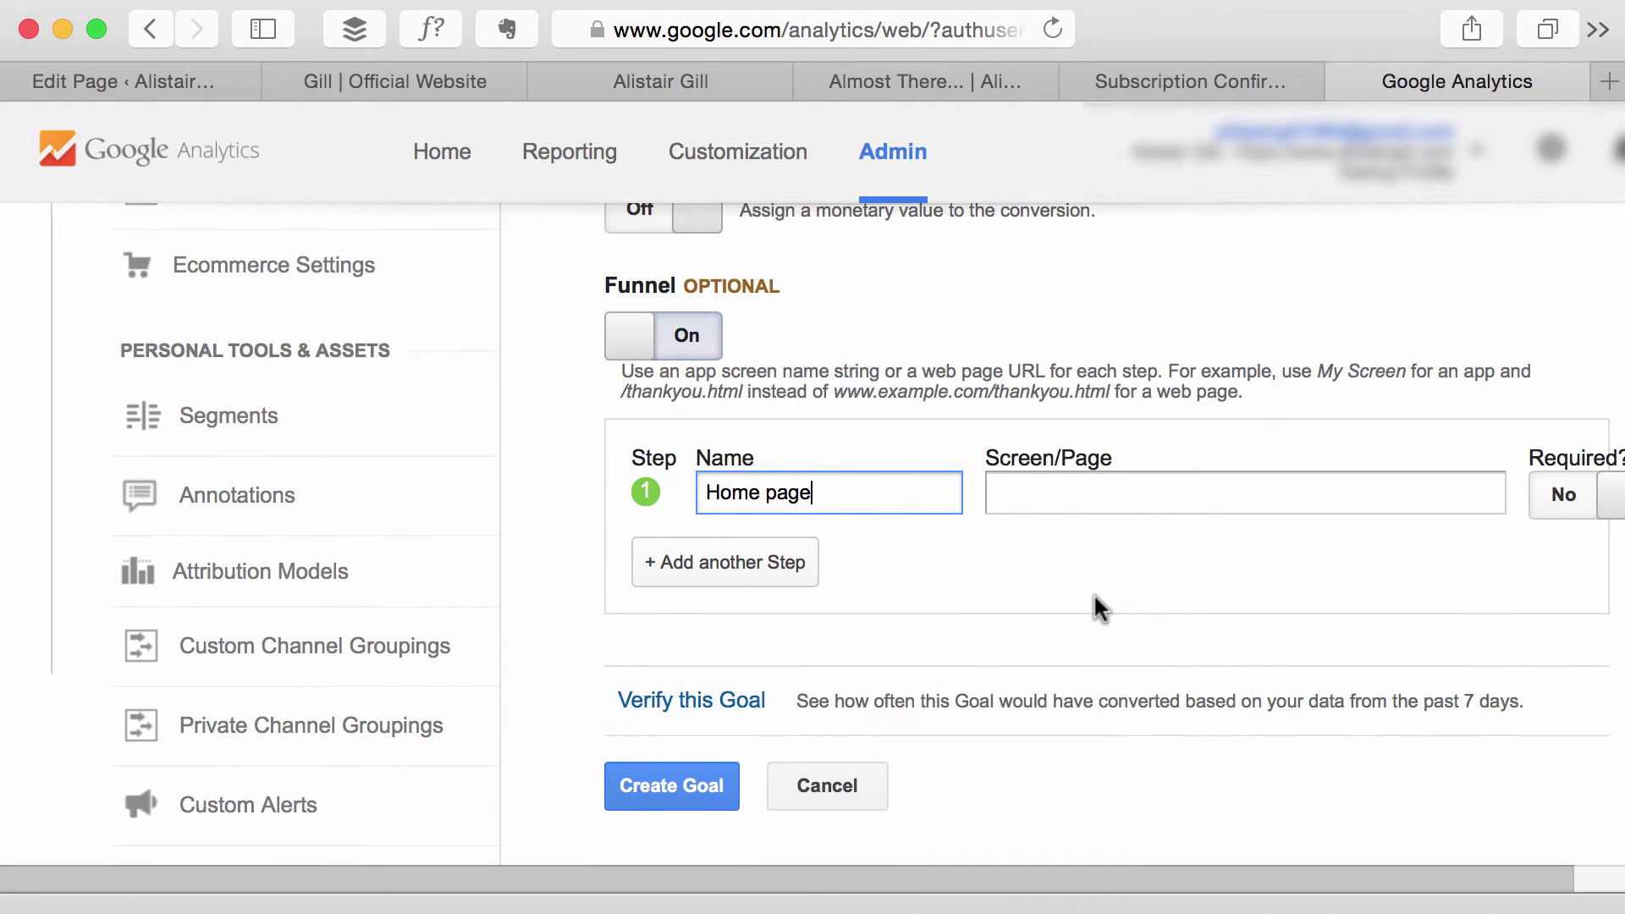
{"action": "left_click", "coordinate": [1081, 490]}
{"action": "type", "text": "/"}
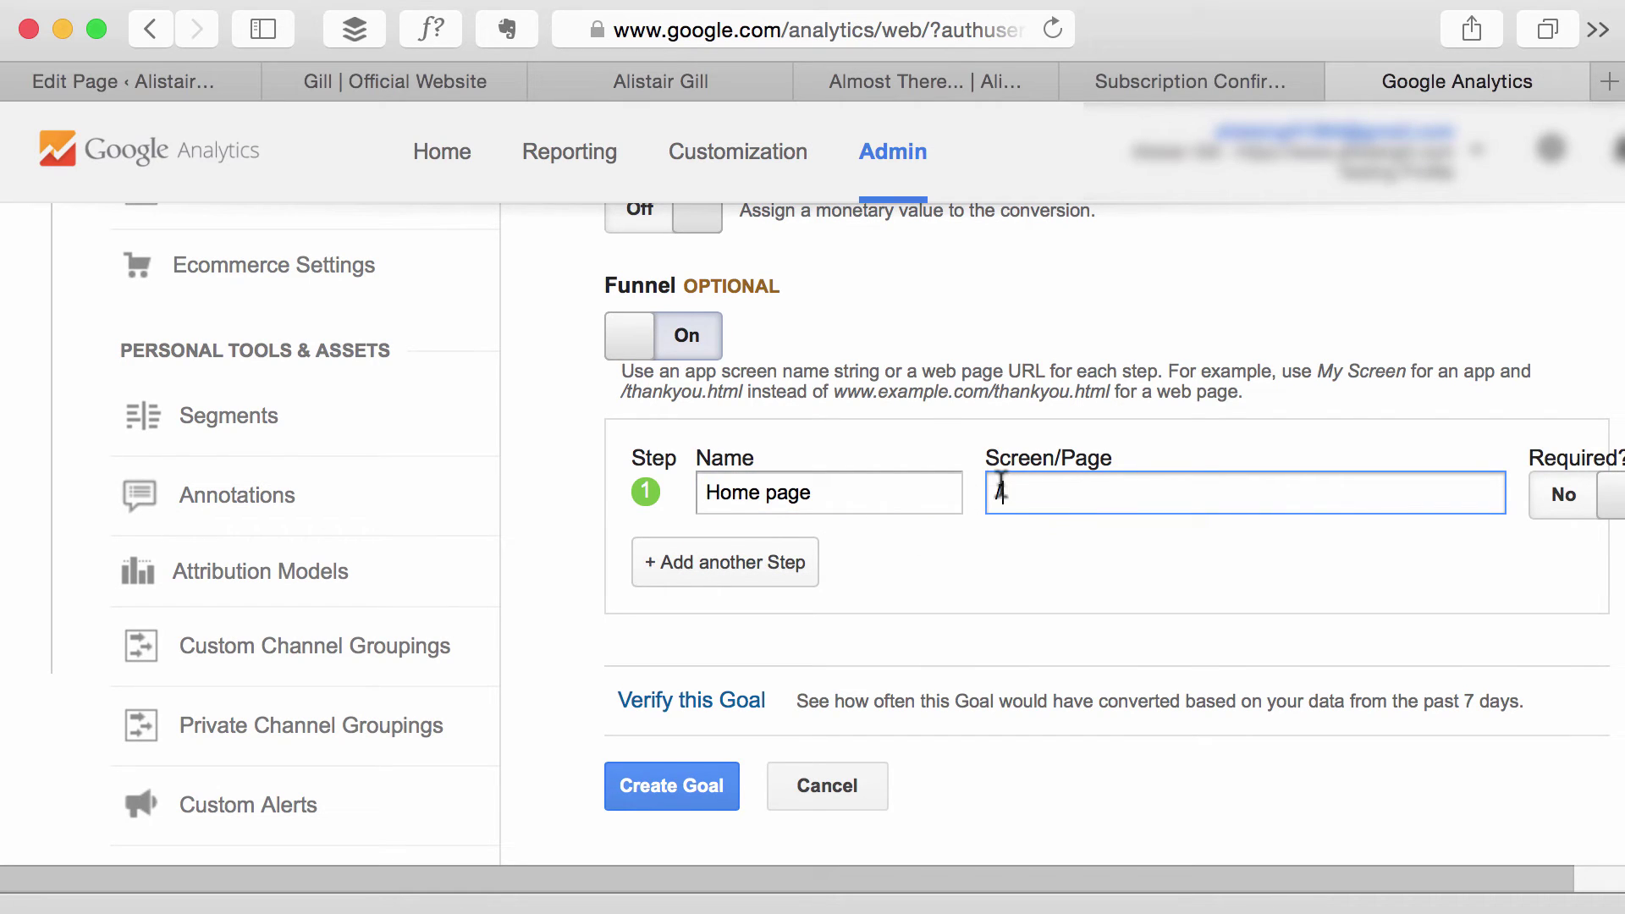
Add a second funnel step named 'Almost There' and view the Almost There page.
{"action": "scroll", "coordinate": [872, 462], "scroll_direction": "down", "scroll_amount": 3}
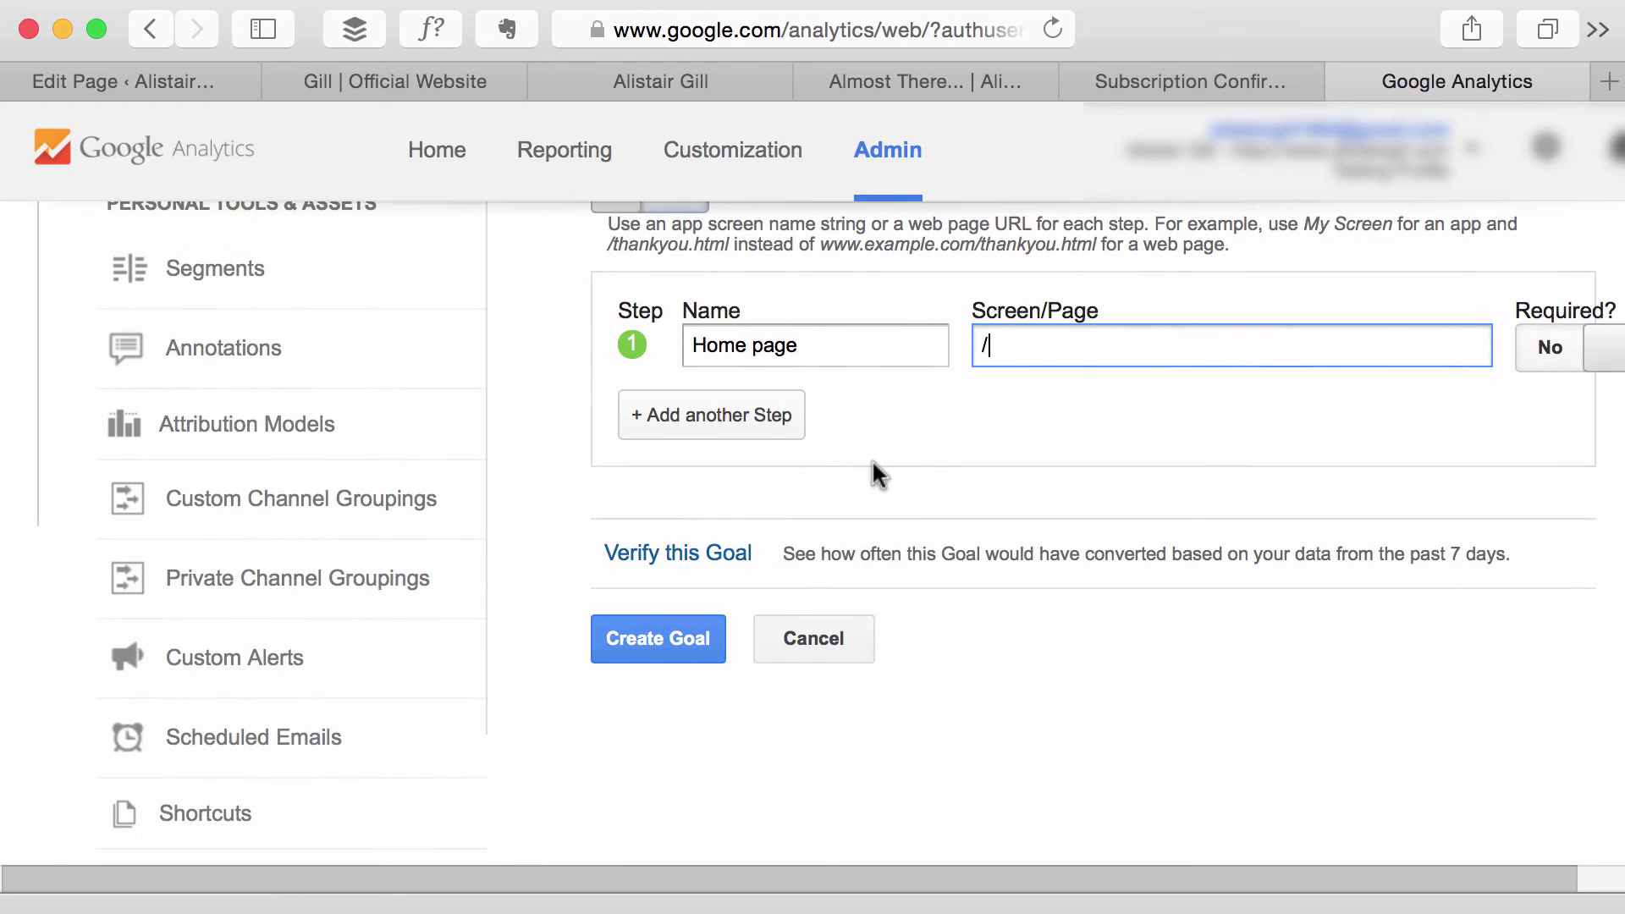
{"action": "left_click", "coordinate": [765, 432]}
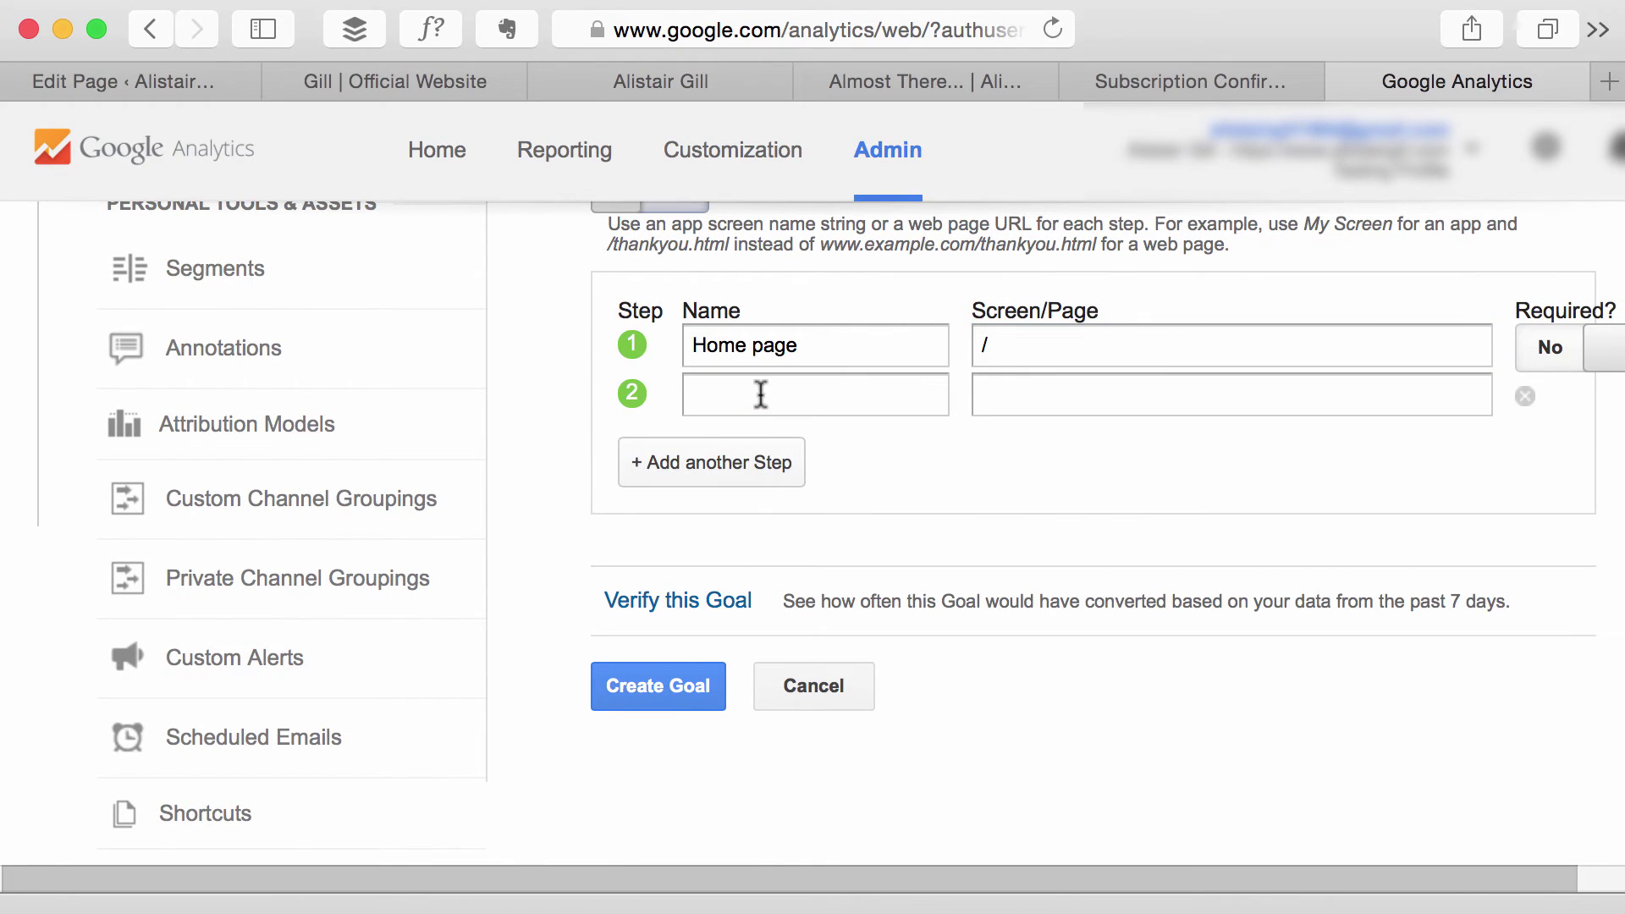
{"action": "left_click", "coordinate": [760, 395]}
{"action": "type", "text": "Almost There"}
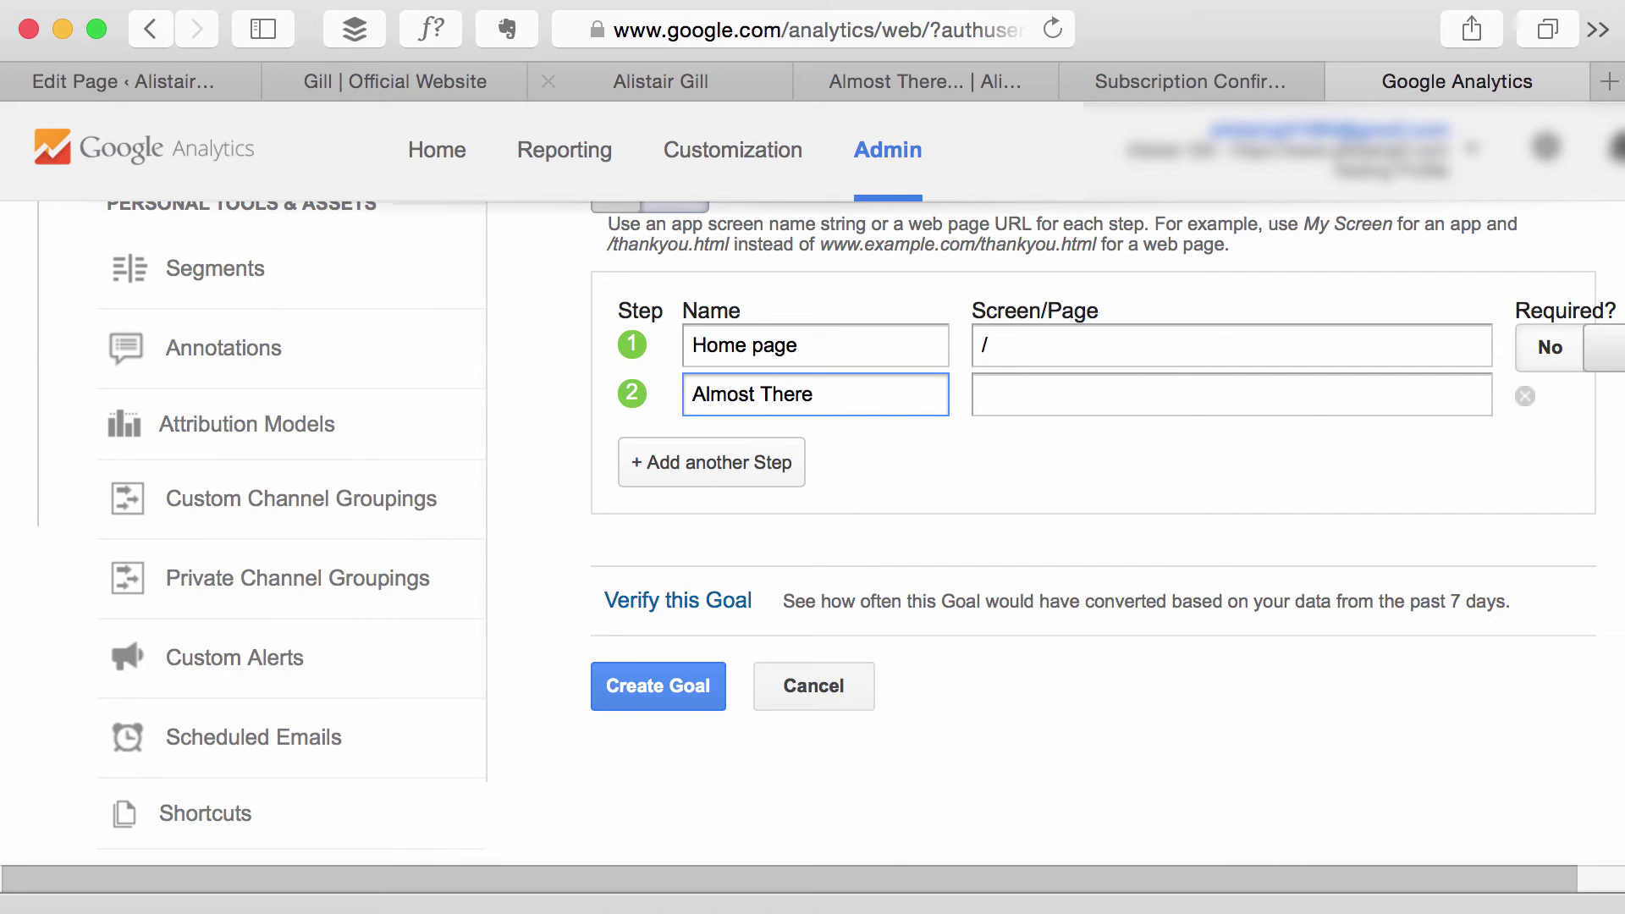
{"action": "left_click", "coordinate": [910, 83]}
Copy the Almost There page's web address from the Safari address bar.
{"action": "right_click", "coordinate": [849, 32]}
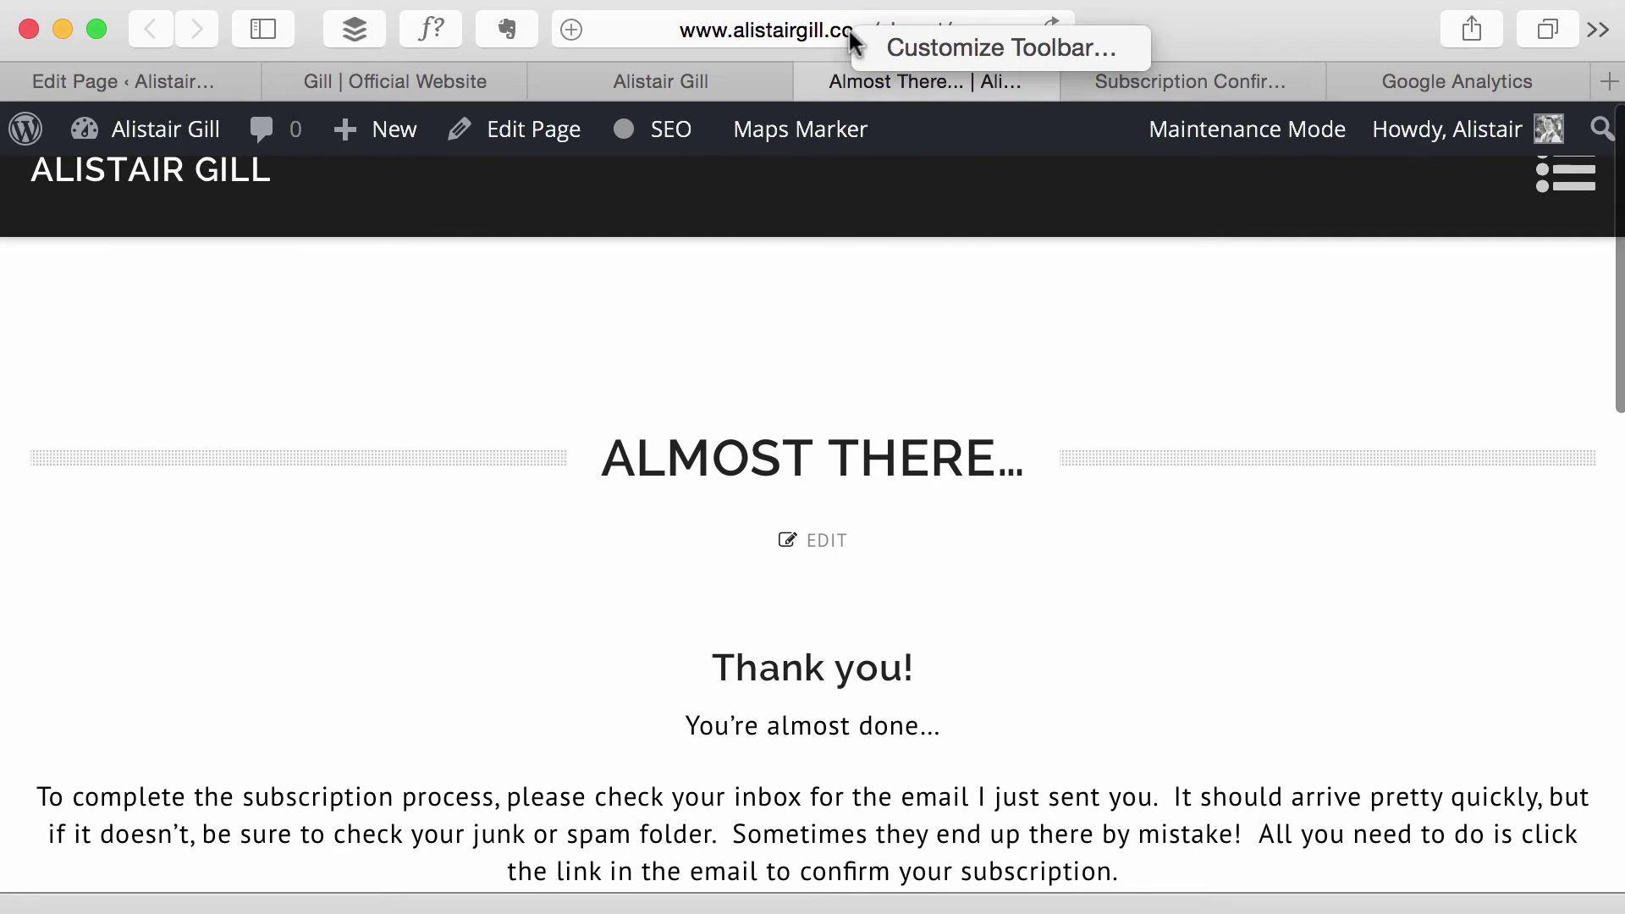
{"action": "left_click", "coordinate": [819, 38]}
{"action": "left_click", "coordinate": [815, 32]}
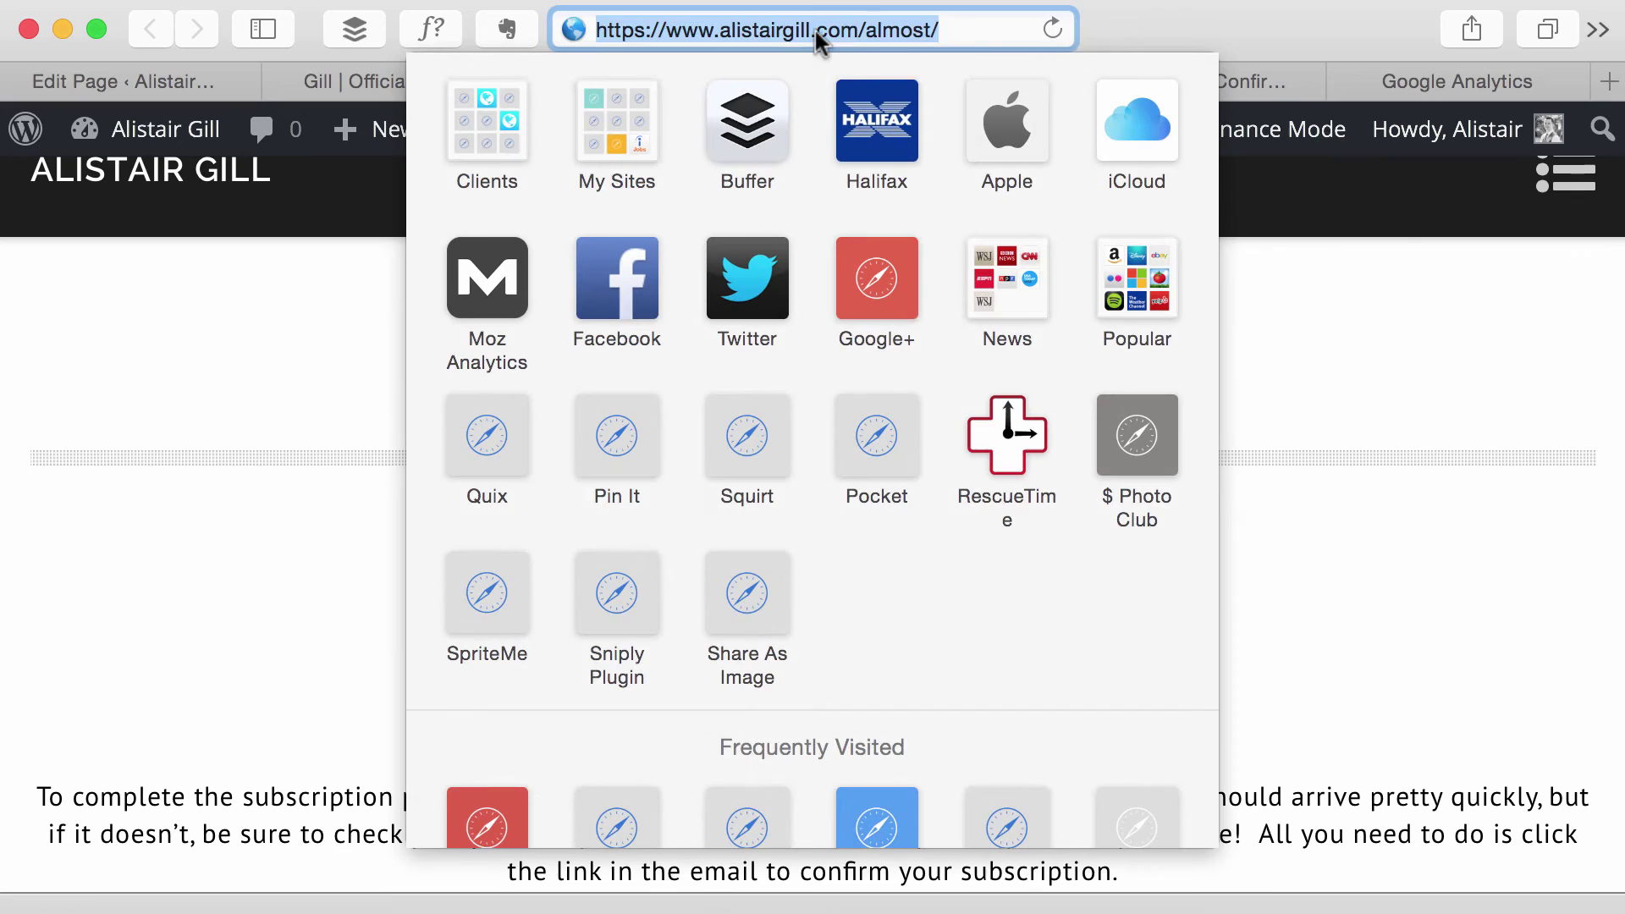
{"action": "right_click", "coordinate": [815, 34]}
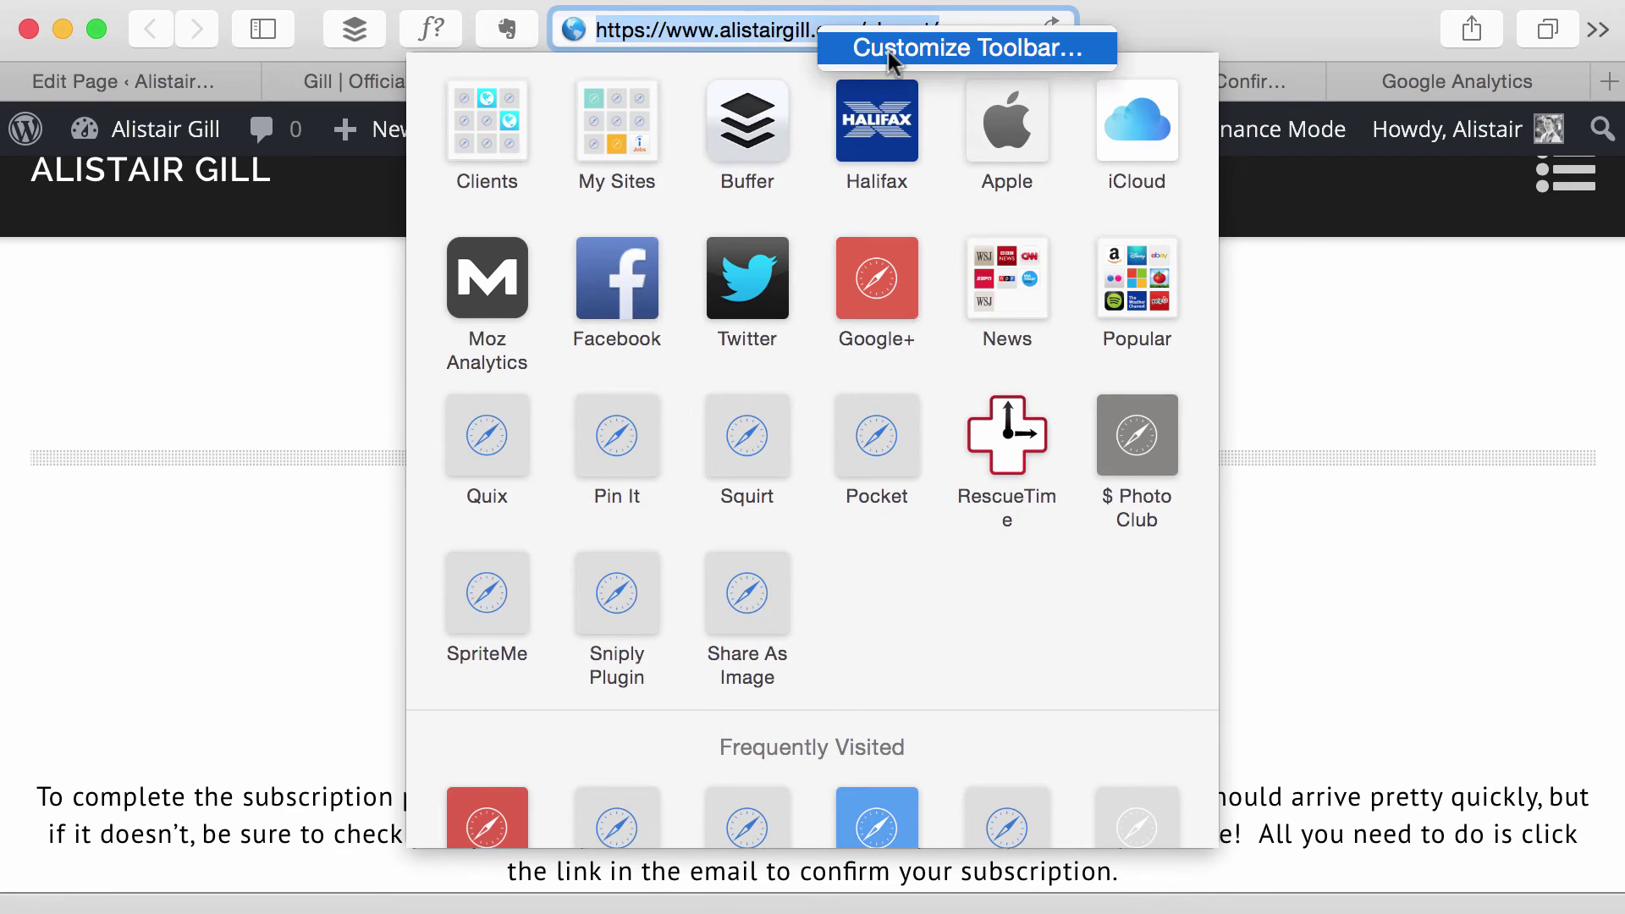
{"action": "right_click", "coordinate": [783, 30]}
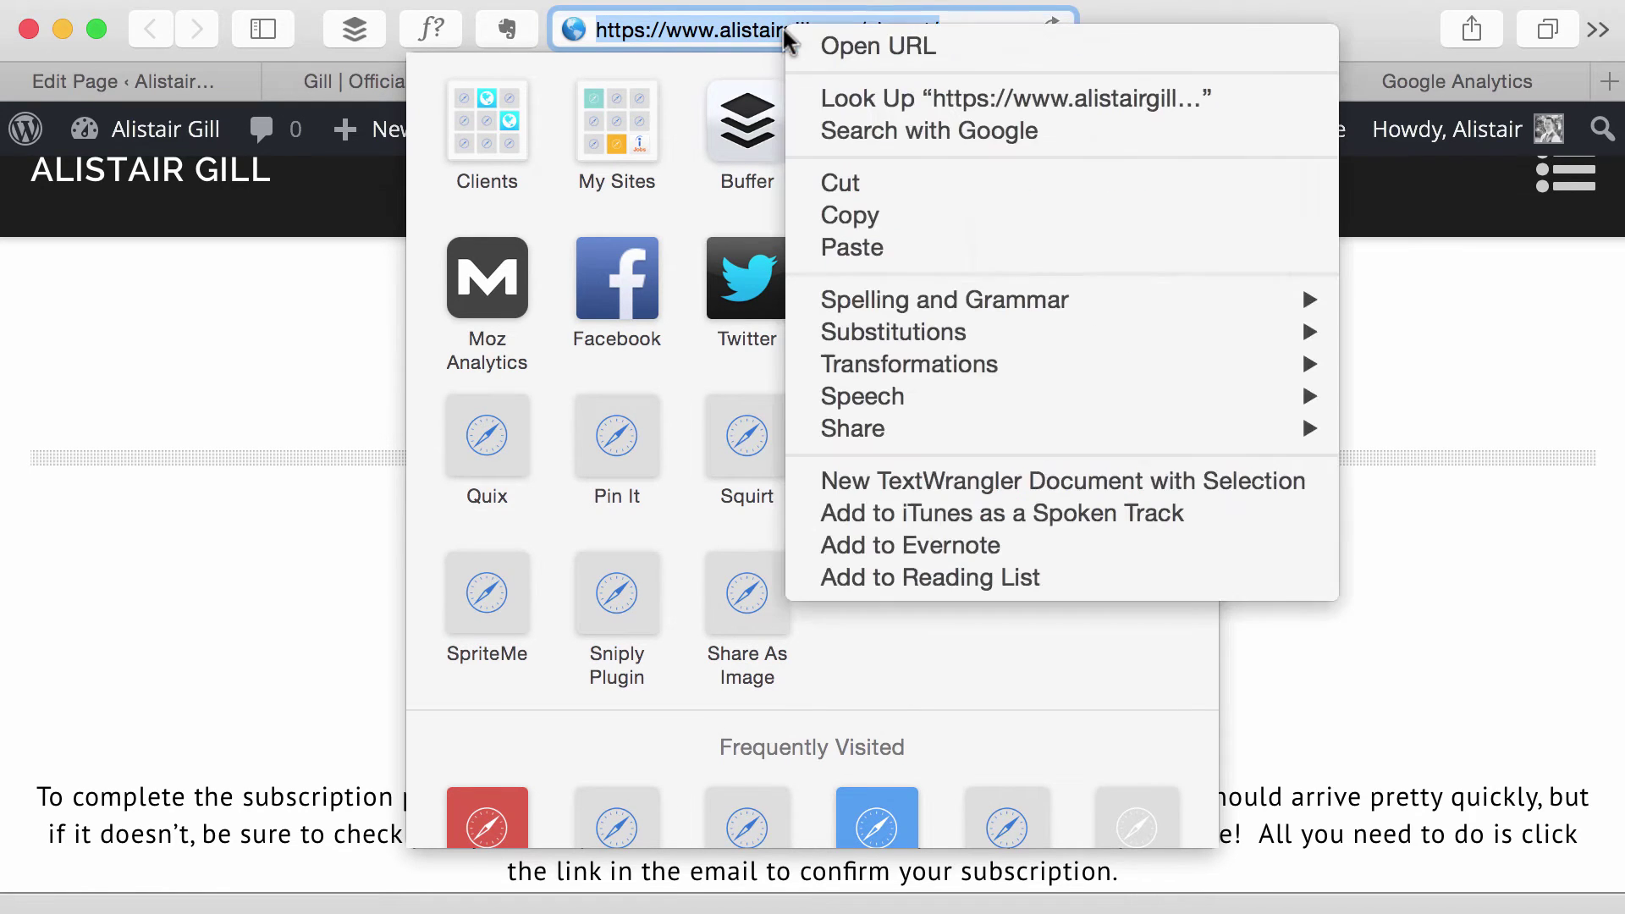
{"action": "left_click", "coordinate": [855, 217]}
{"action": "key", "text": "Escape"}
Set funnel step 2's page to /almost by pasting the address and deleting the domain.
{"action": "left_click", "coordinate": [1420, 83]}
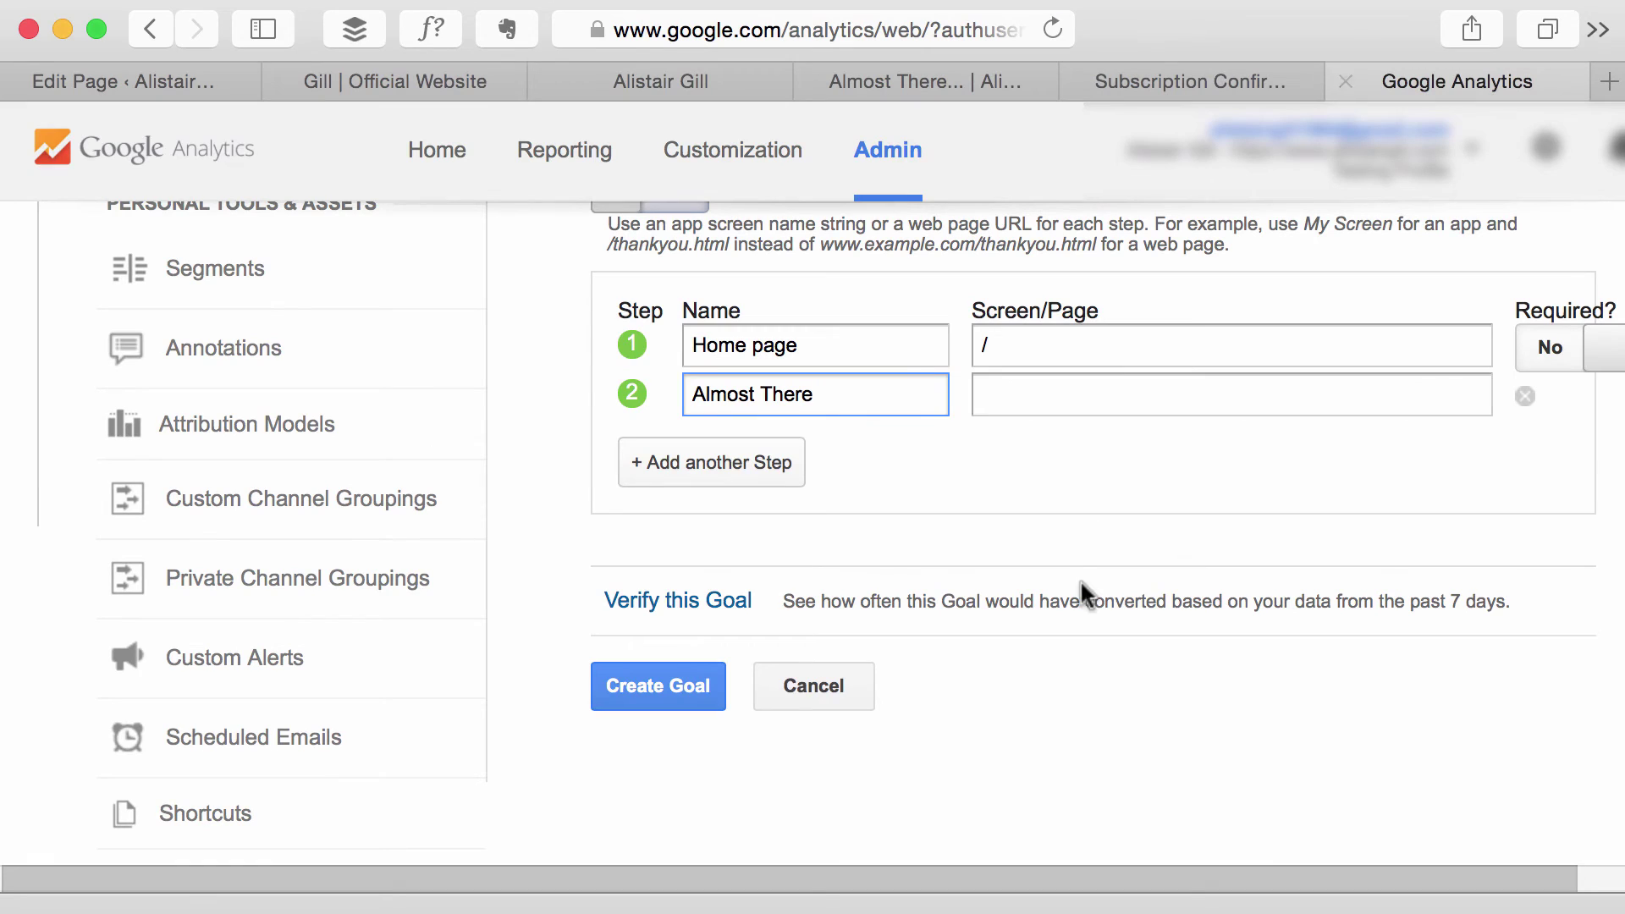
{"action": "left_click", "coordinate": [1075, 404]}
{"action": "key", "text": "super+v"}
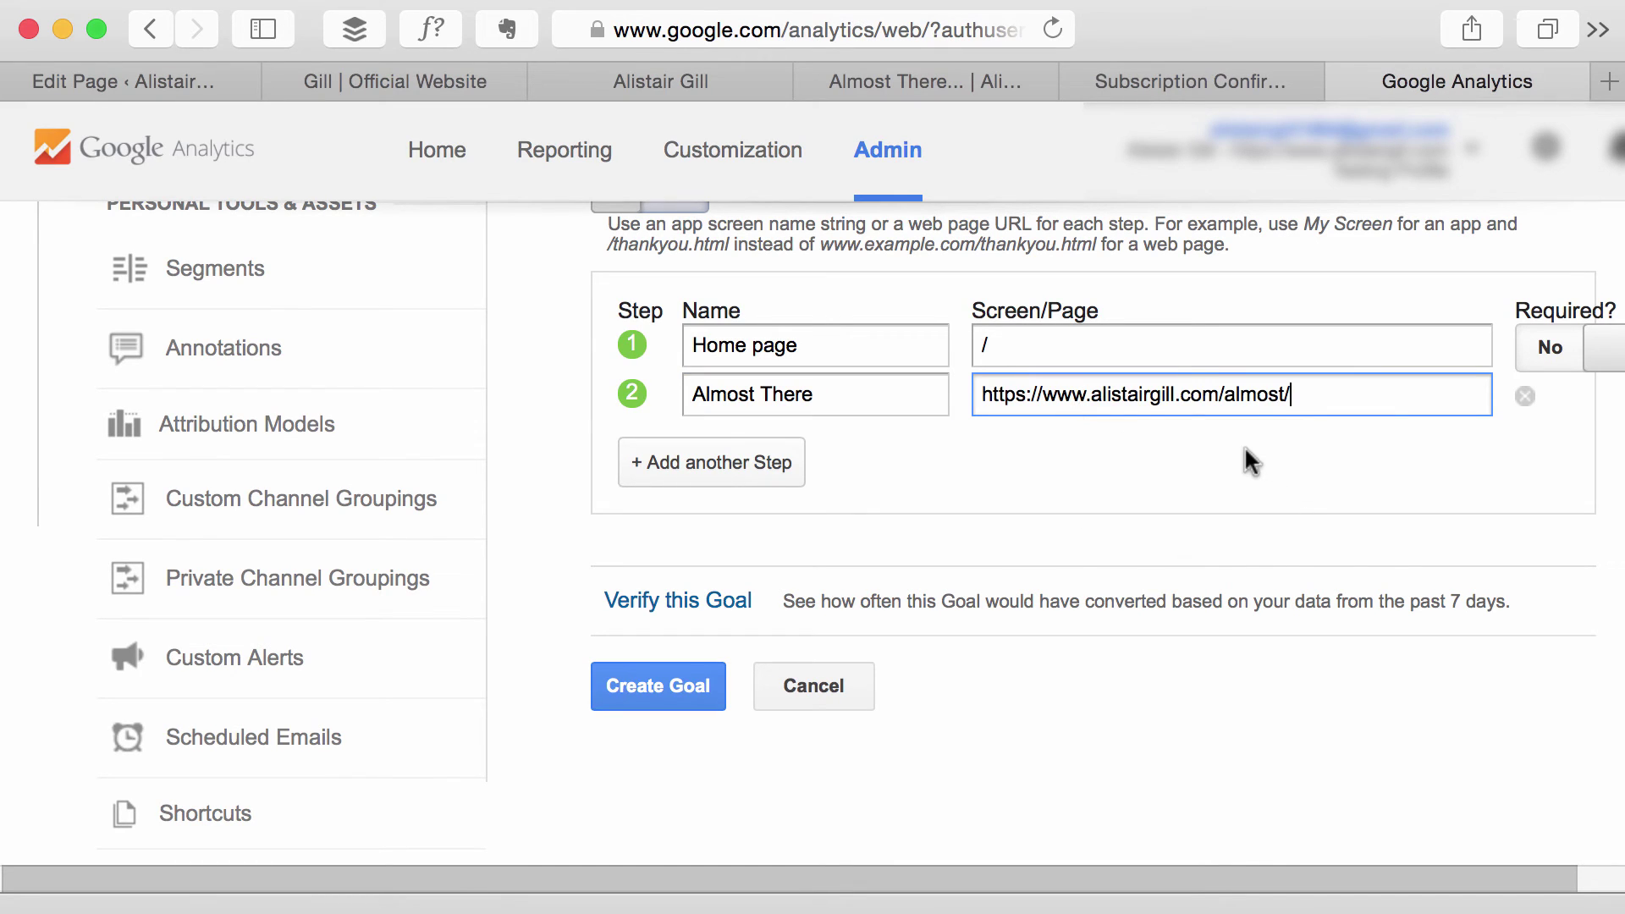
{"action": "left_click_drag", "start_coordinate": [1222, 391], "coordinate": [936, 373]}
{"action": "key", "text": "BackSpace"}
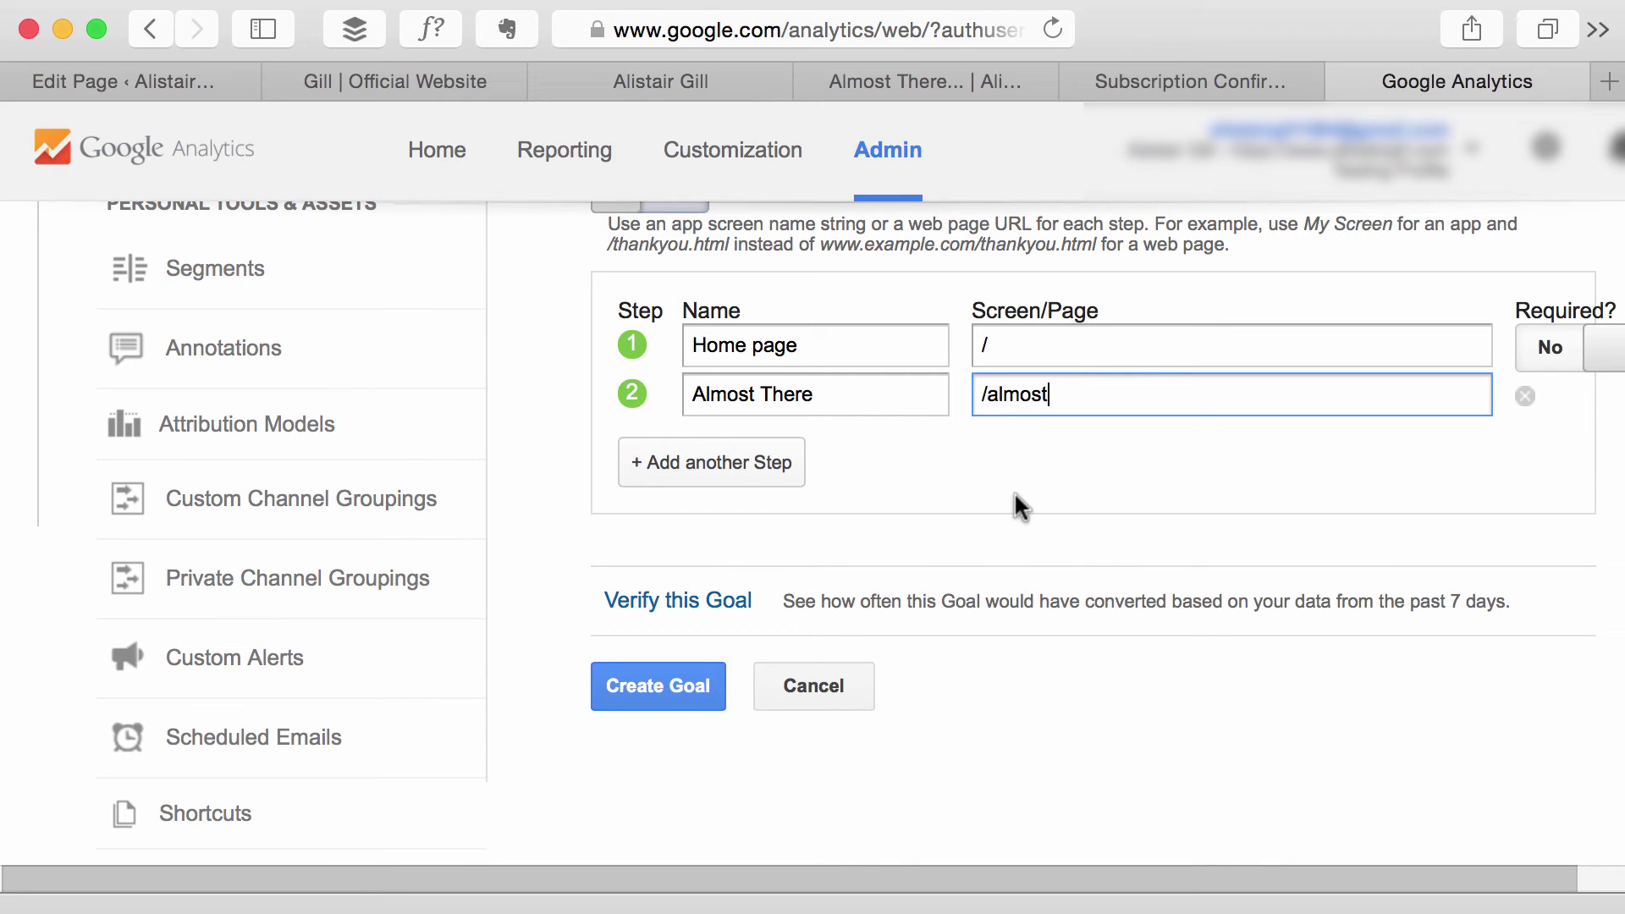
{"action": "scroll", "coordinate": [1093, 543], "scroll_direction": "up", "scroll_amount": 5}
{"action": "scroll", "coordinate": [1092, 544], "scroll_direction": "down", "scroll_amount": 3}
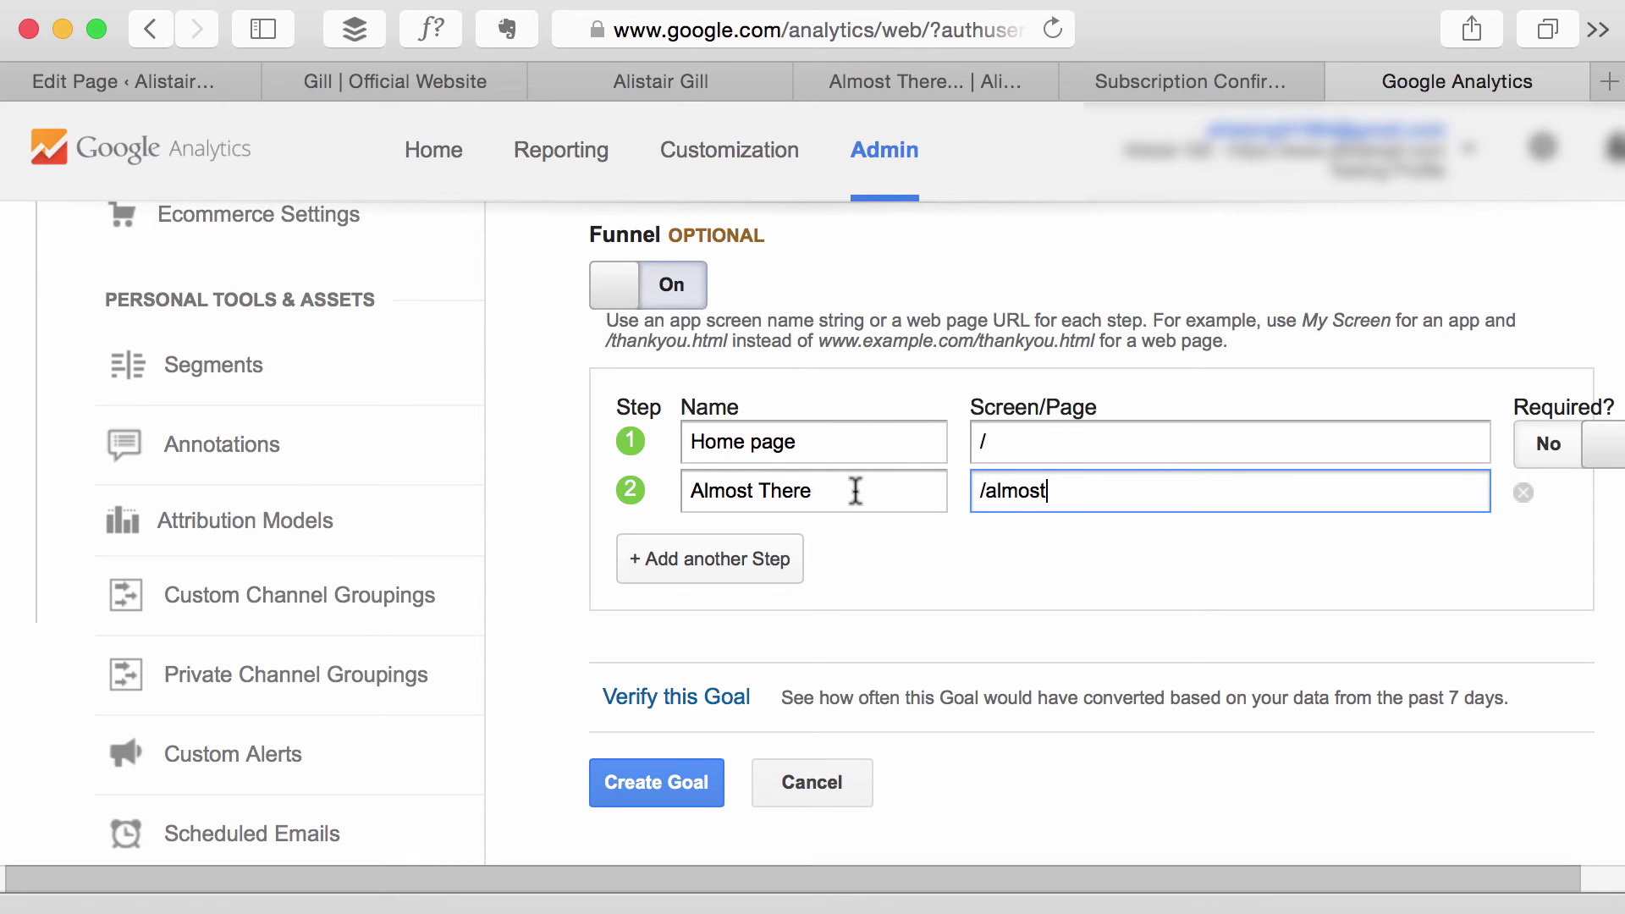
{"action": "scroll", "coordinate": [853, 482], "scroll_direction": "up", "scroll_amount": 5}
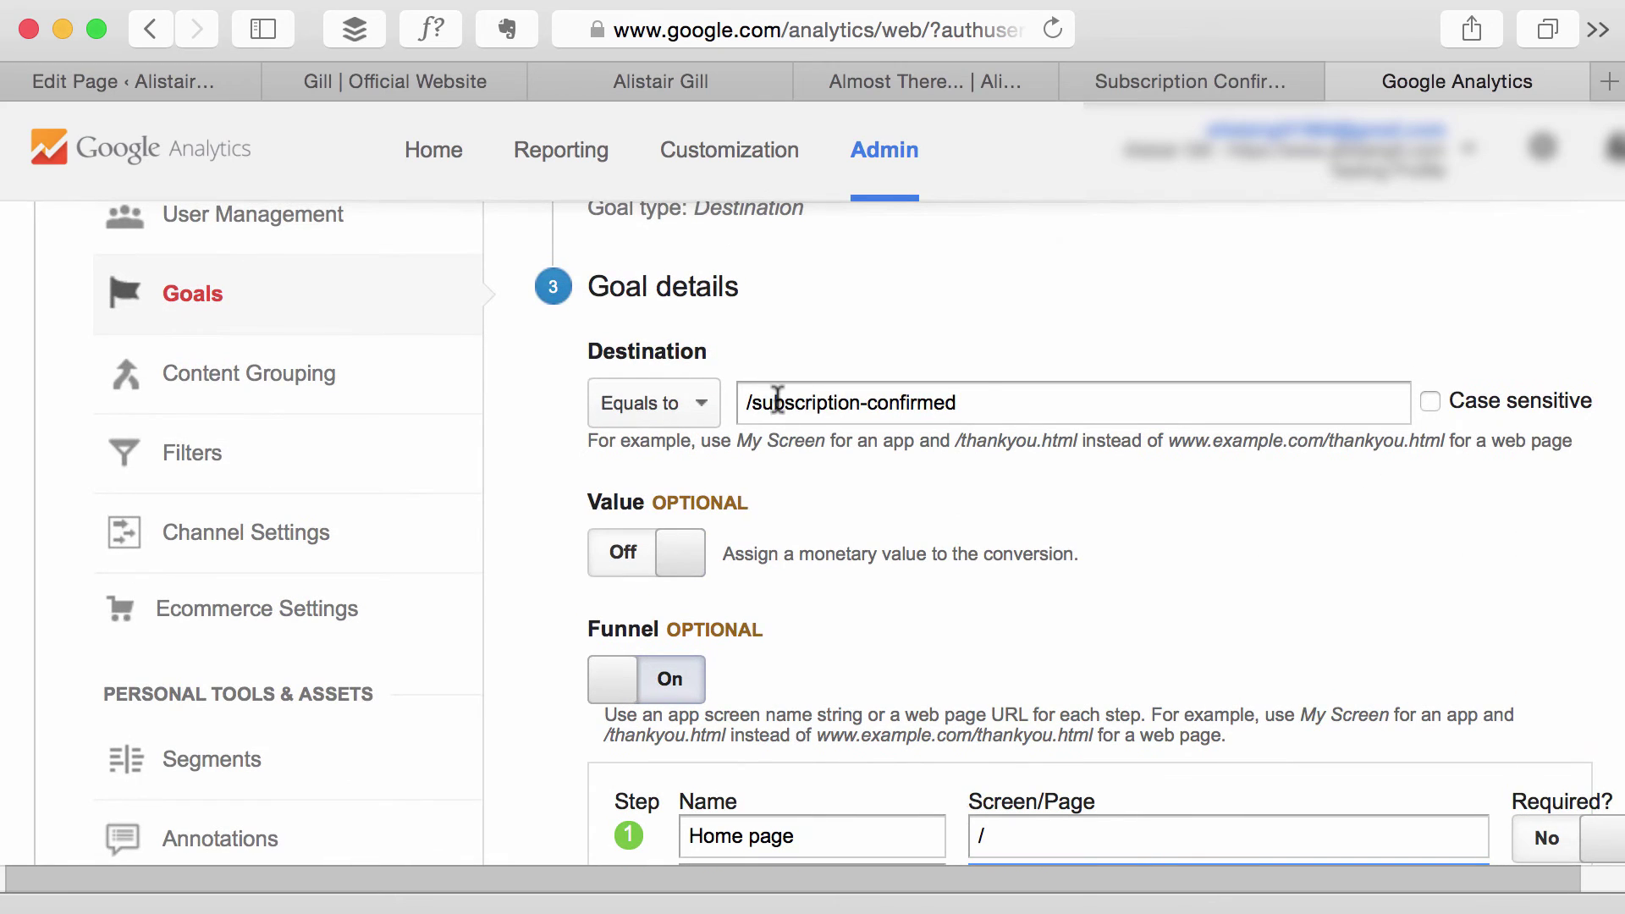
Create the goal so MailChimp Sign Ups is listed as Goal ID 2 with recording on.
{"action": "scroll", "coordinate": [973, 395], "scroll_direction": "down", "scroll_amount": 4}
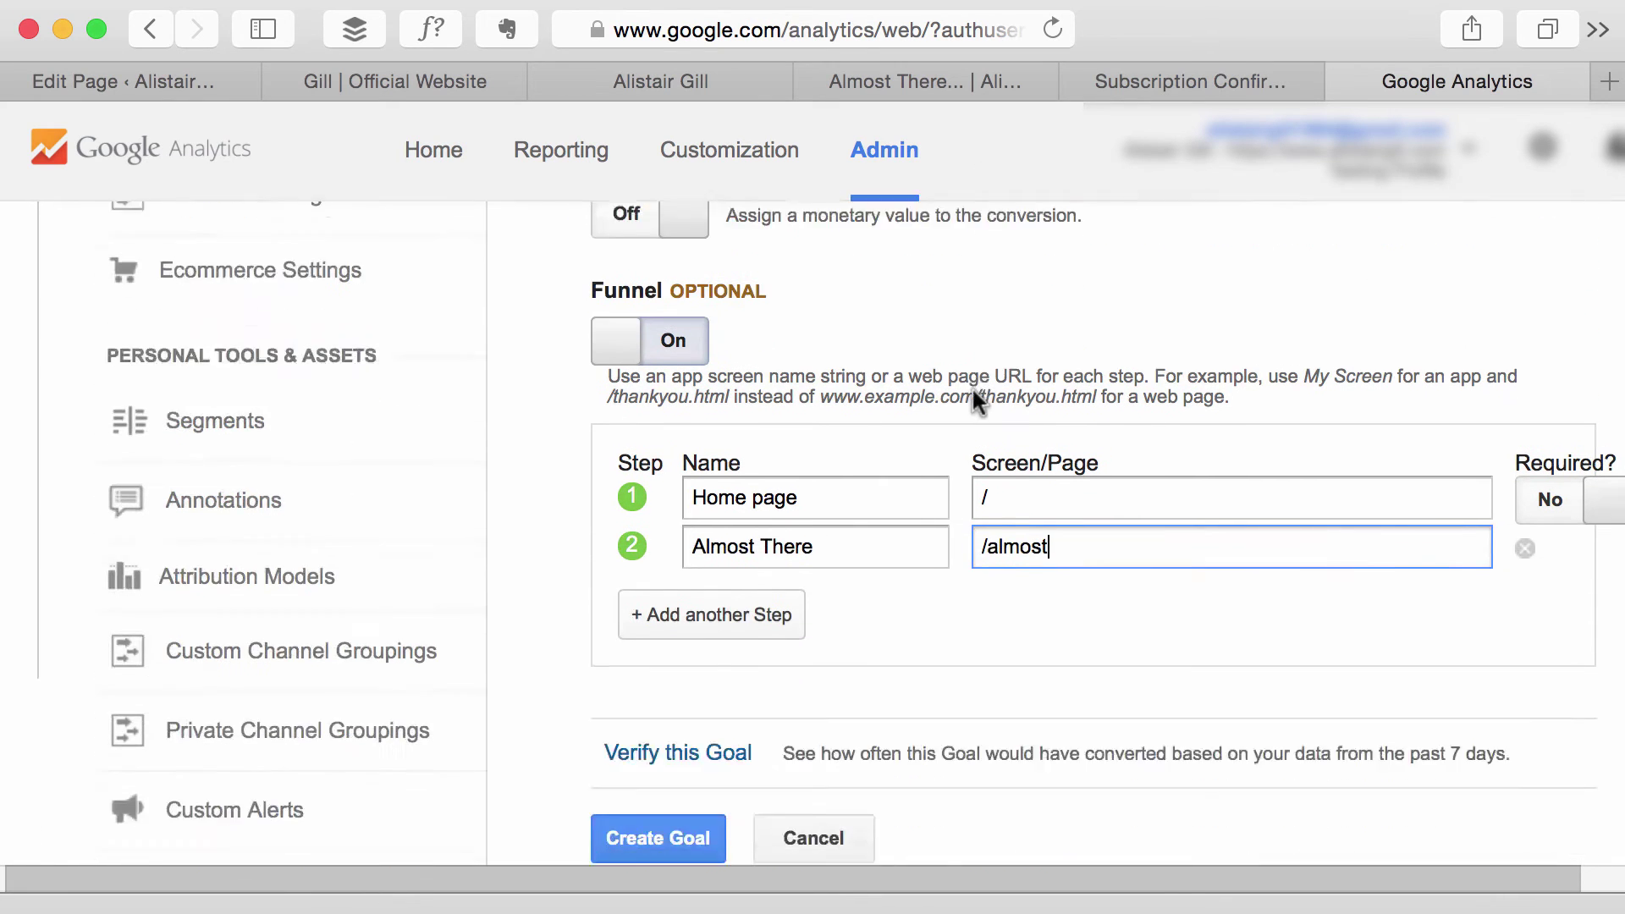
{"action": "scroll", "coordinate": [973, 393], "scroll_direction": "down", "scroll_amount": 3}
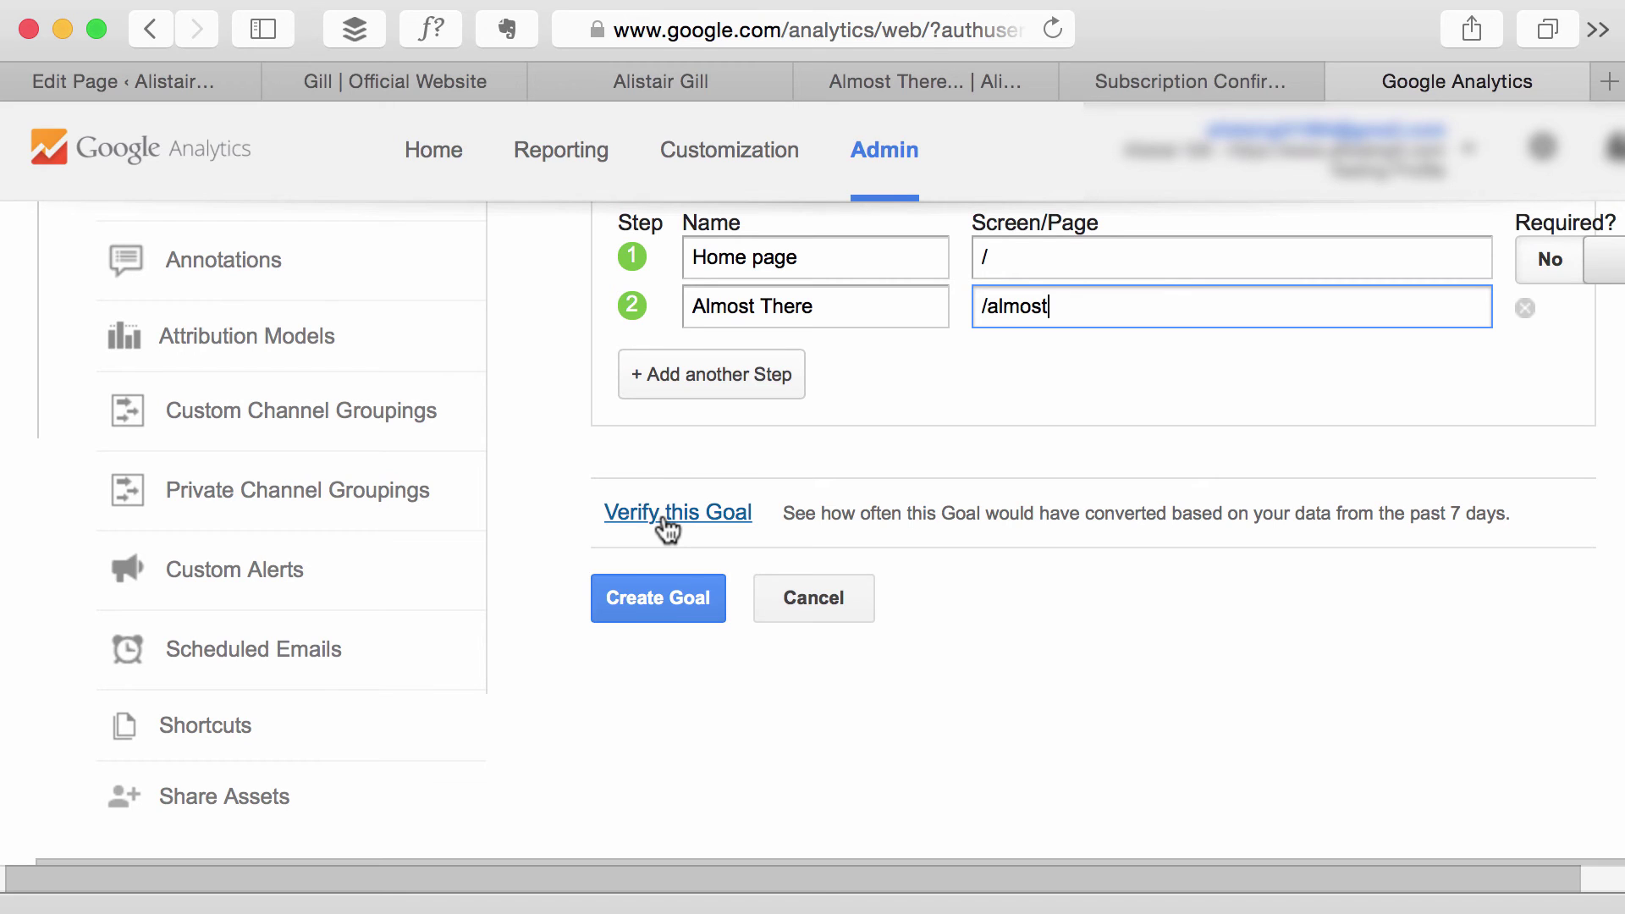
{"action": "left_click", "coordinate": [681, 604]}
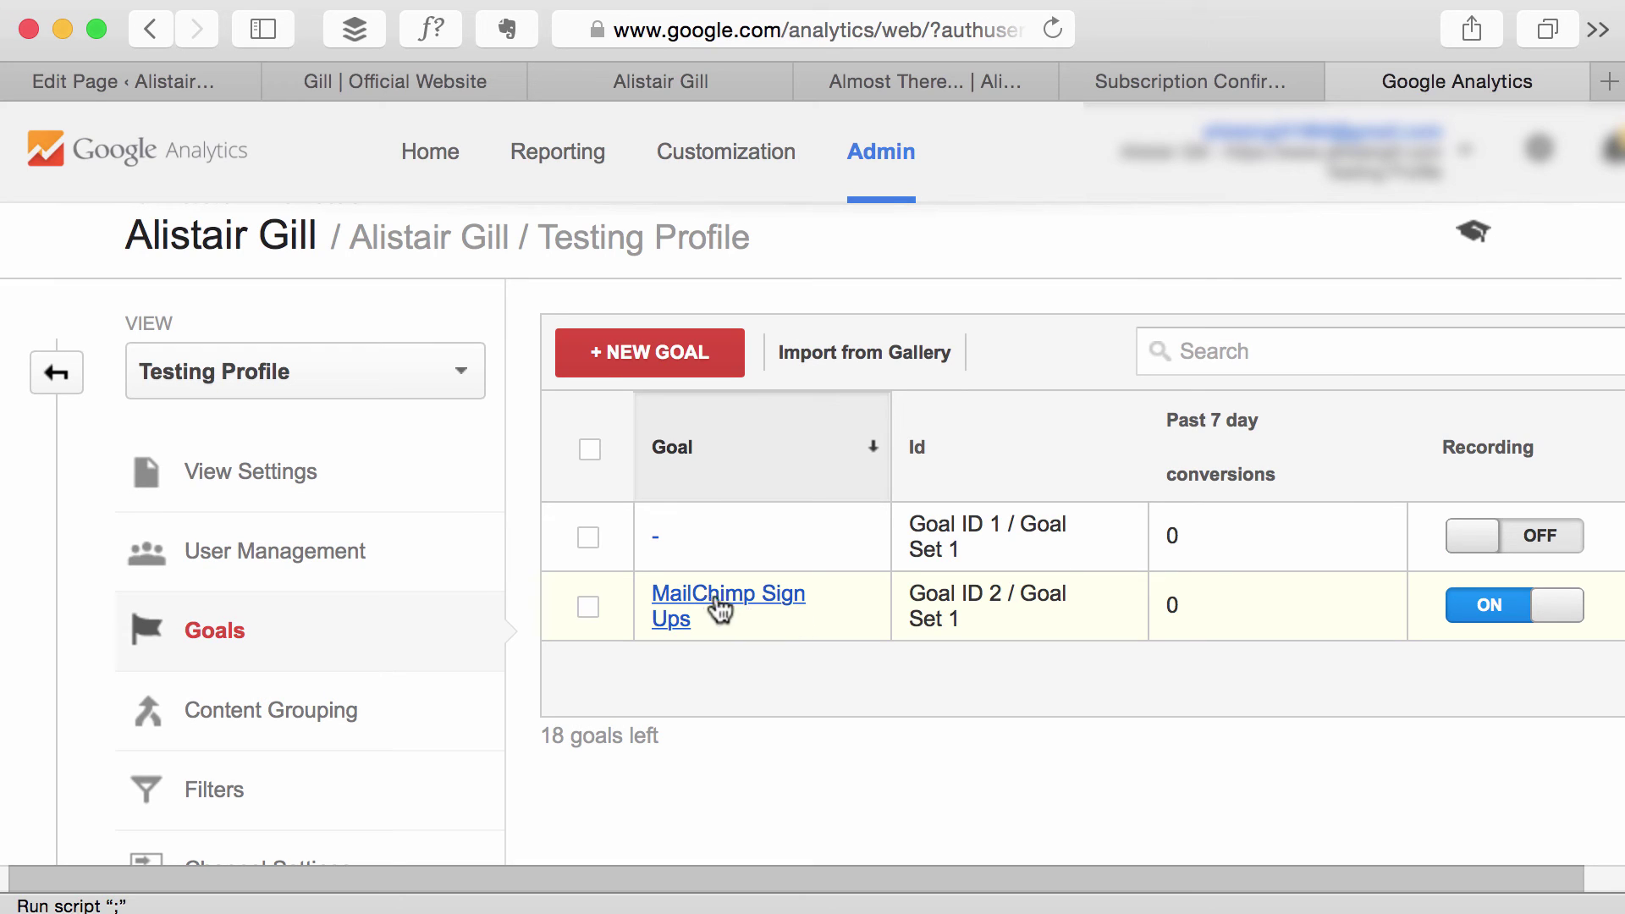
From the account list, open the Testing Profile view's Conversions › Goals › Overview report.
{"action": "left_click", "coordinate": [188, 163]}
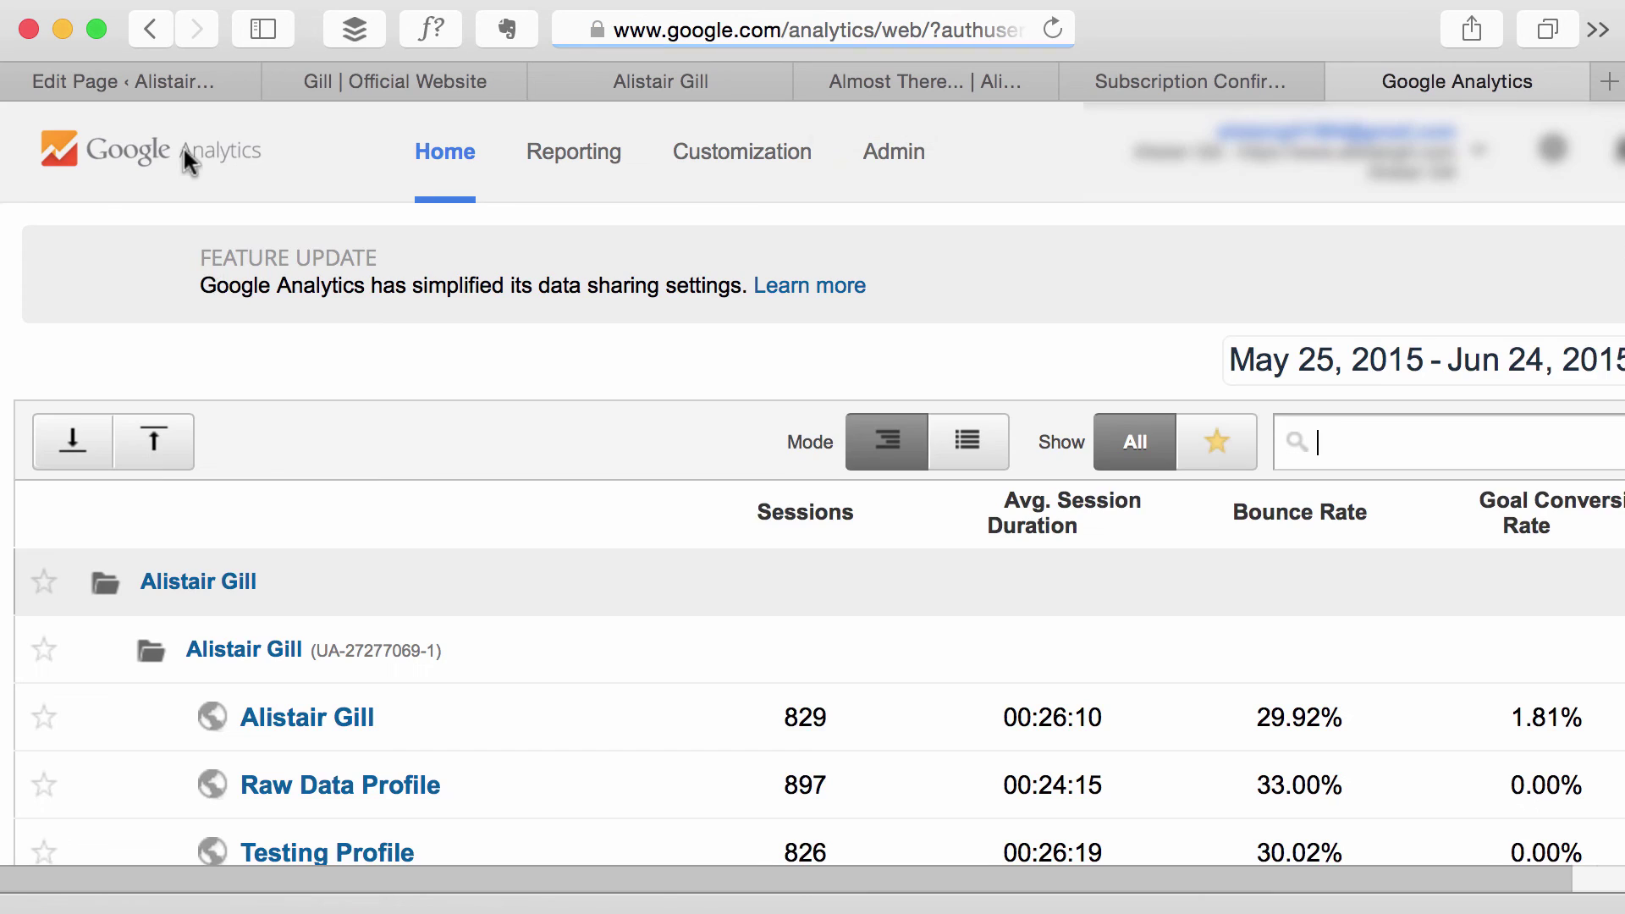
{"action": "left_click", "coordinate": [330, 852]}
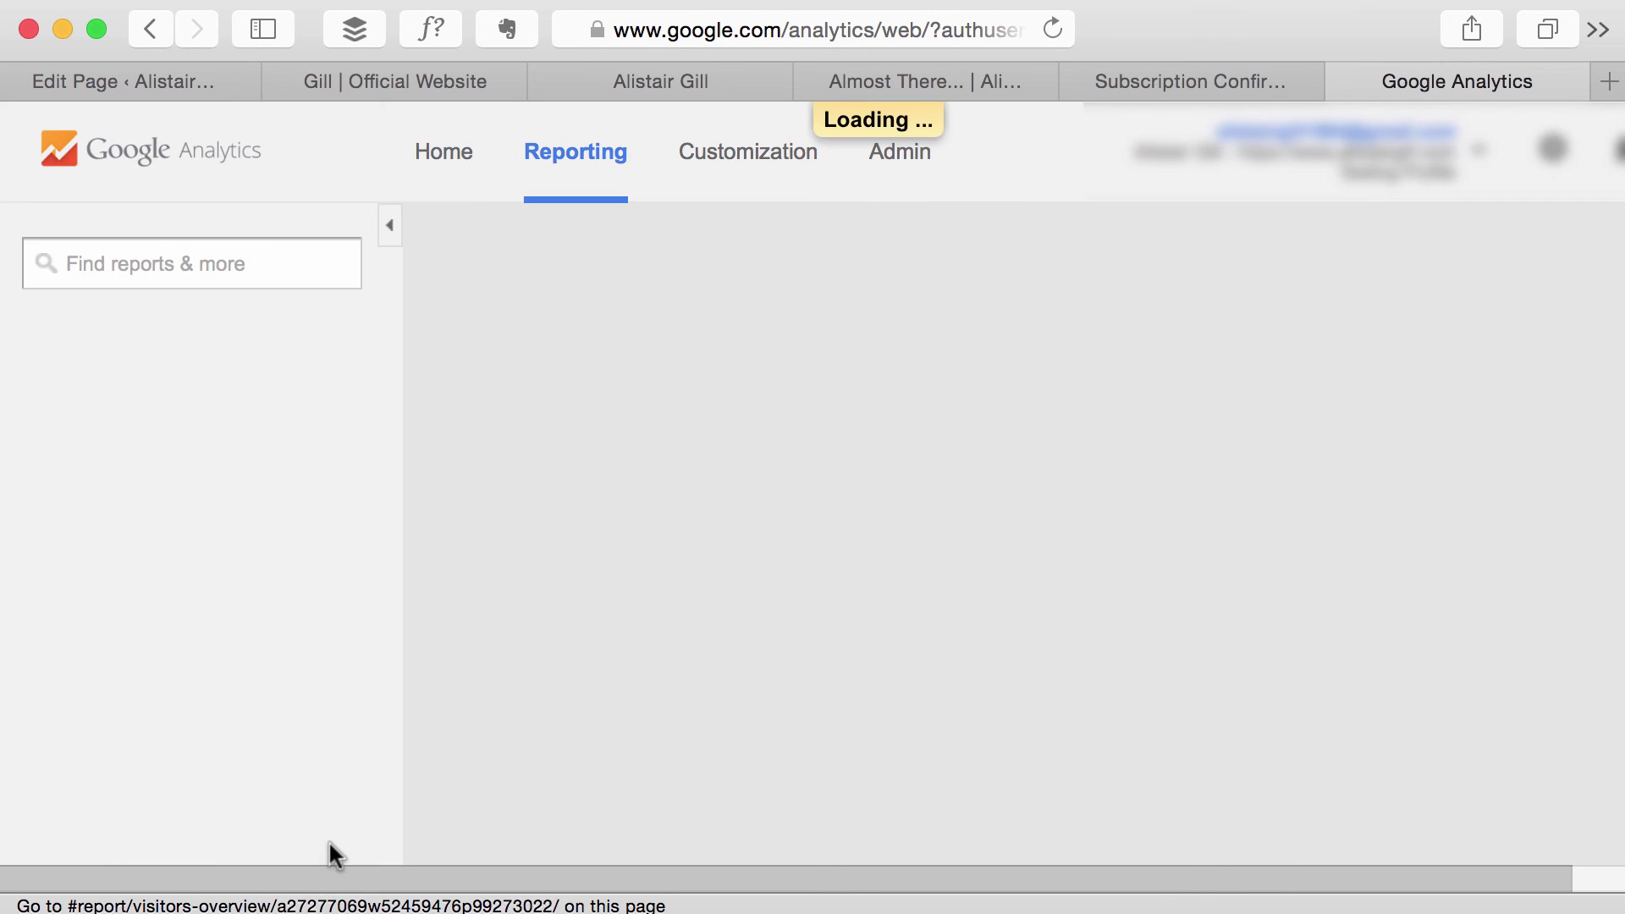
{"action": "scroll", "coordinate": [237, 635], "scroll_direction": "down", "scroll_amount": 10}
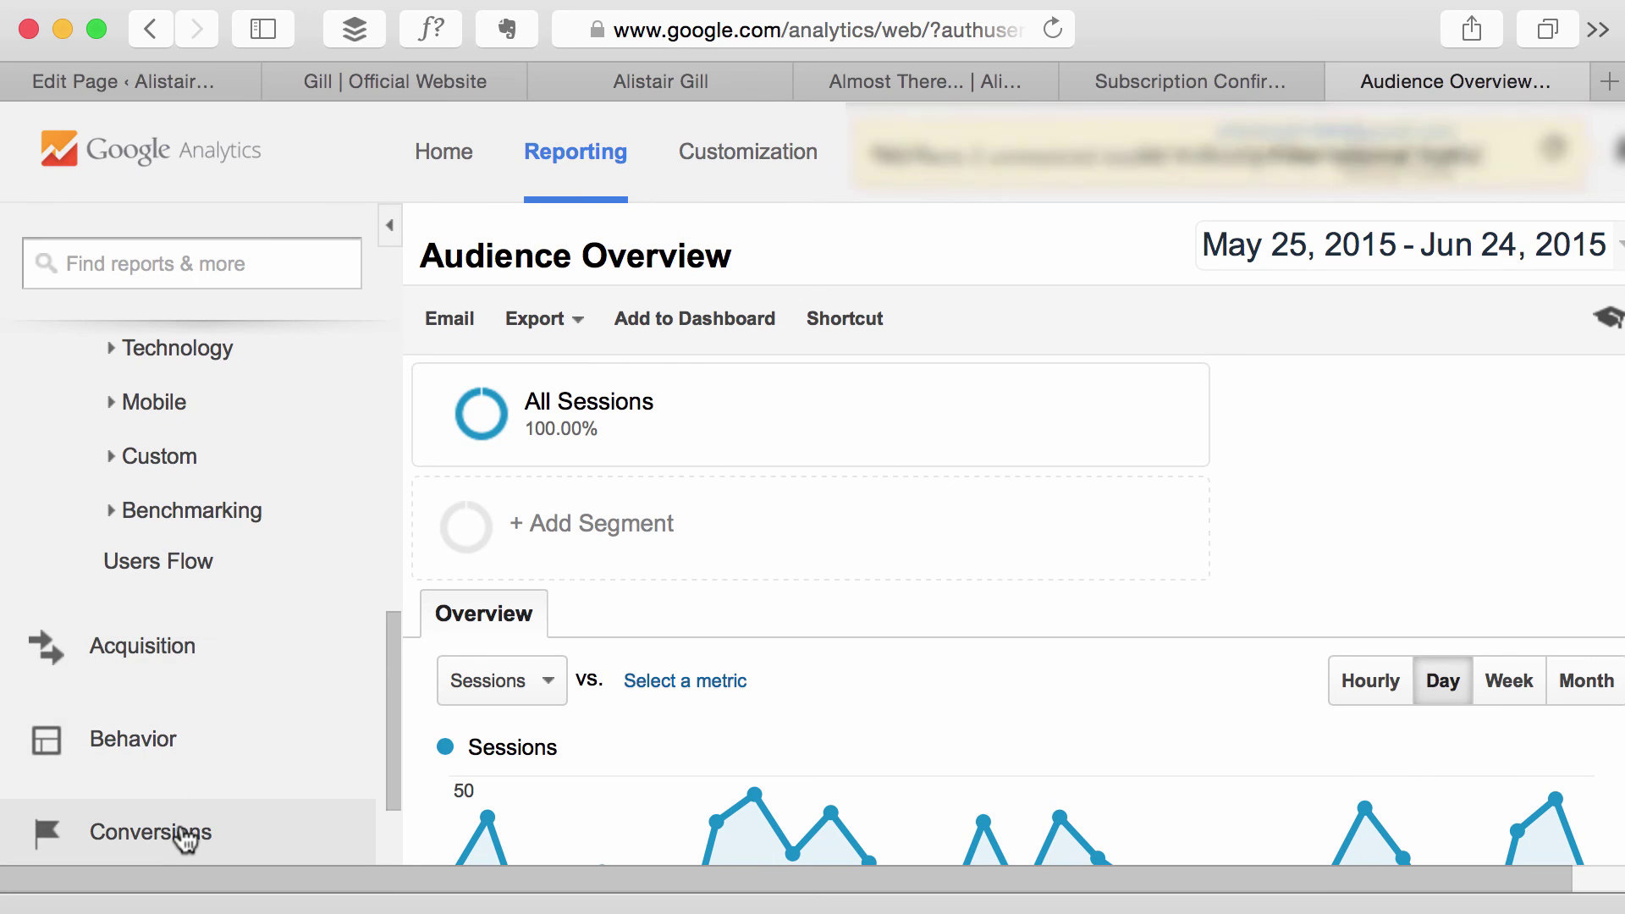
{"action": "scroll", "coordinate": [152, 736], "scroll_direction": "down", "scroll_amount": 3}
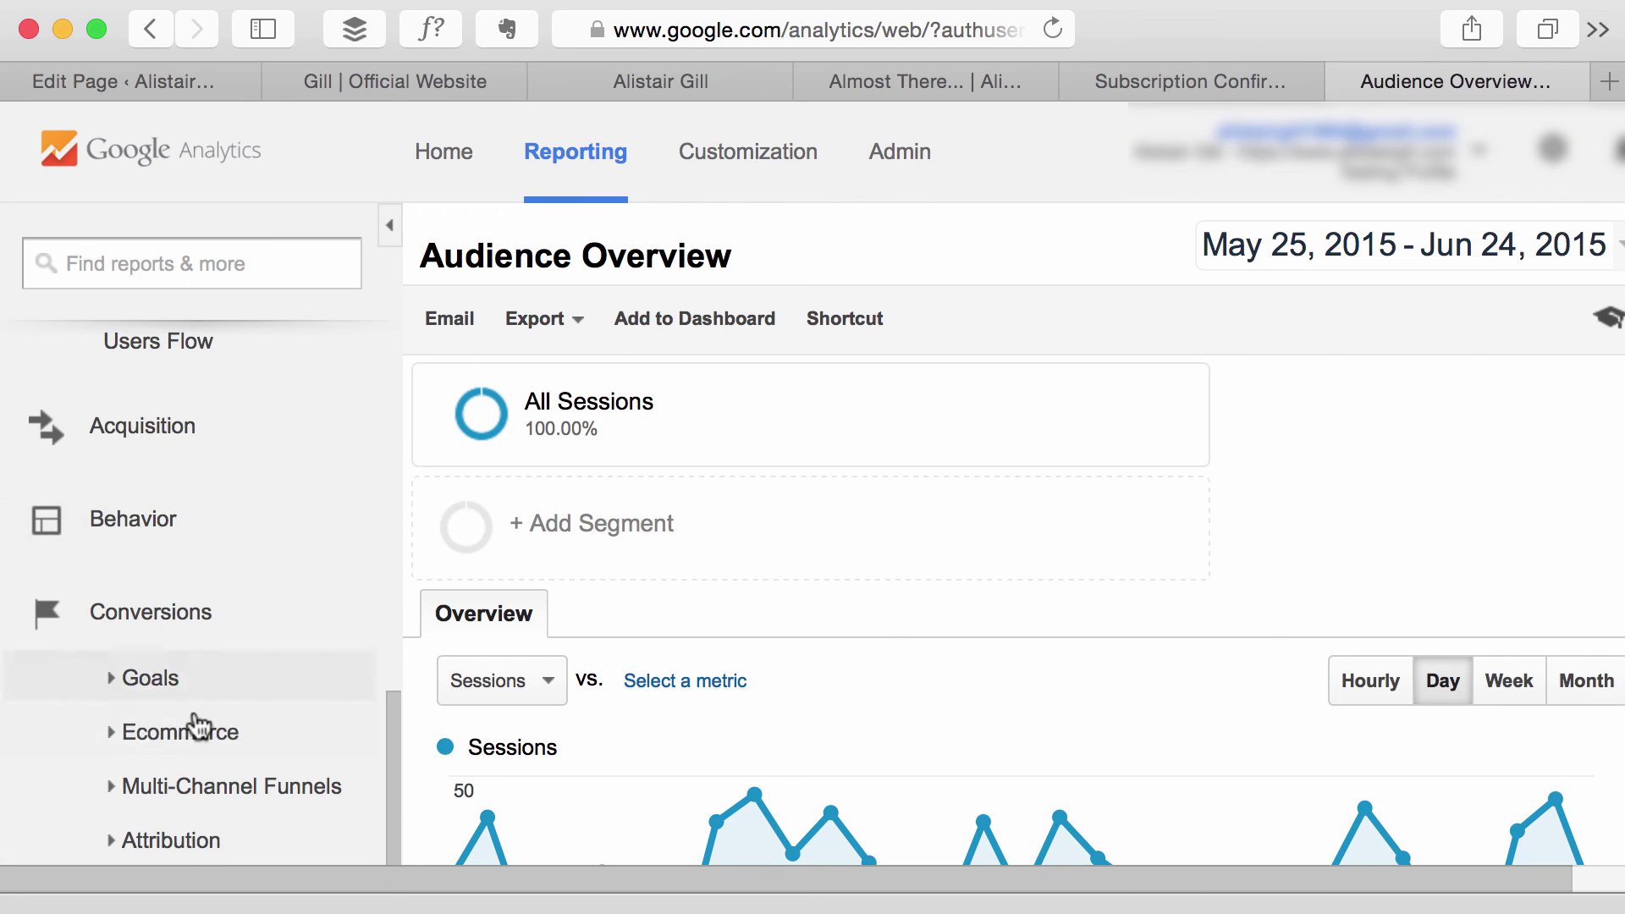
{"action": "left_click", "coordinate": [163, 678]}
{"action": "scroll", "coordinate": [164, 678], "scroll_direction": "down", "scroll_amount": 3}
{"action": "left_click", "coordinate": [193, 464]}
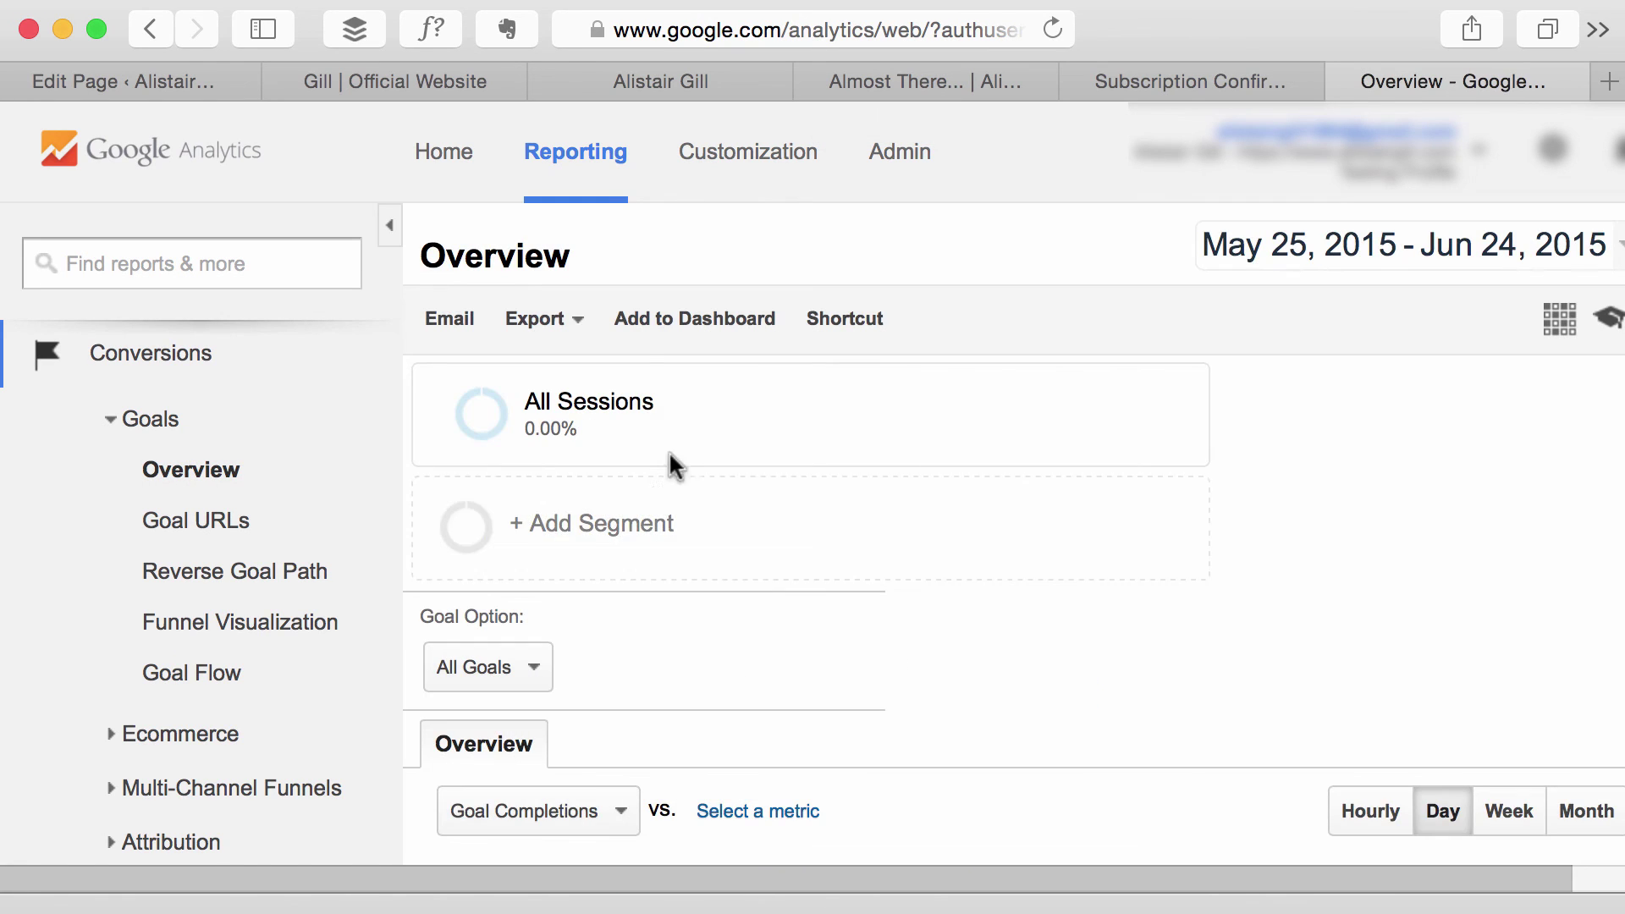
Set Goal Option to 'Goal 2: MailChimp Sign Ups' and review its 0 completions and 0.00% rates.
{"action": "scroll", "coordinate": [651, 597], "scroll_direction": "down", "scroll_amount": 3}
{"action": "left_click", "coordinate": [541, 523]}
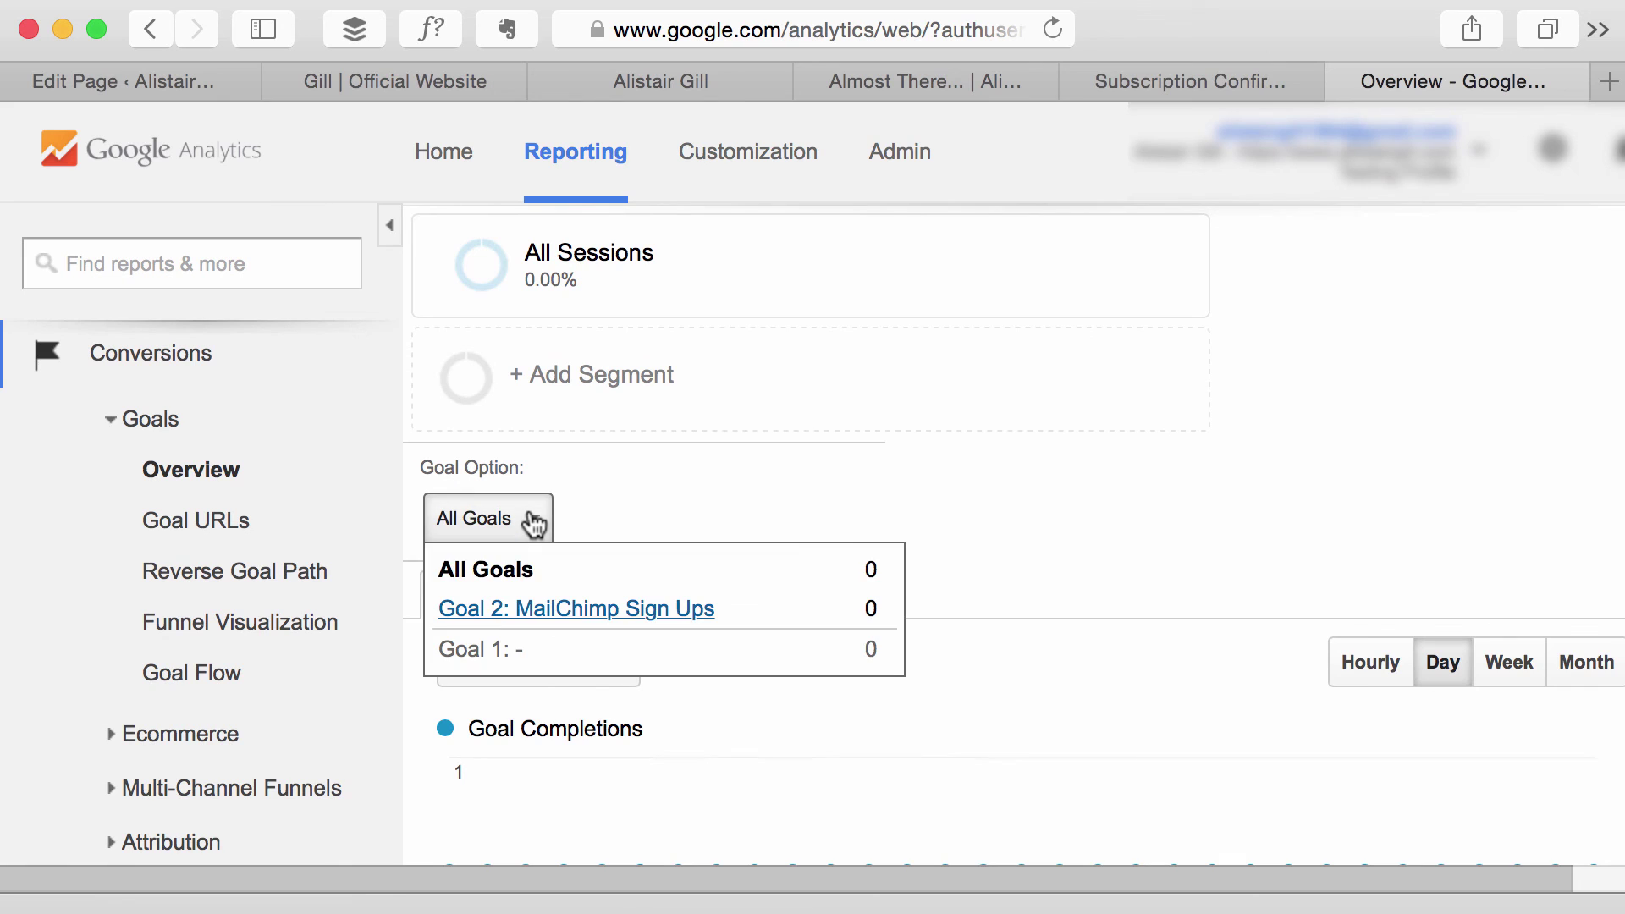
{"action": "left_click", "coordinate": [551, 610]}
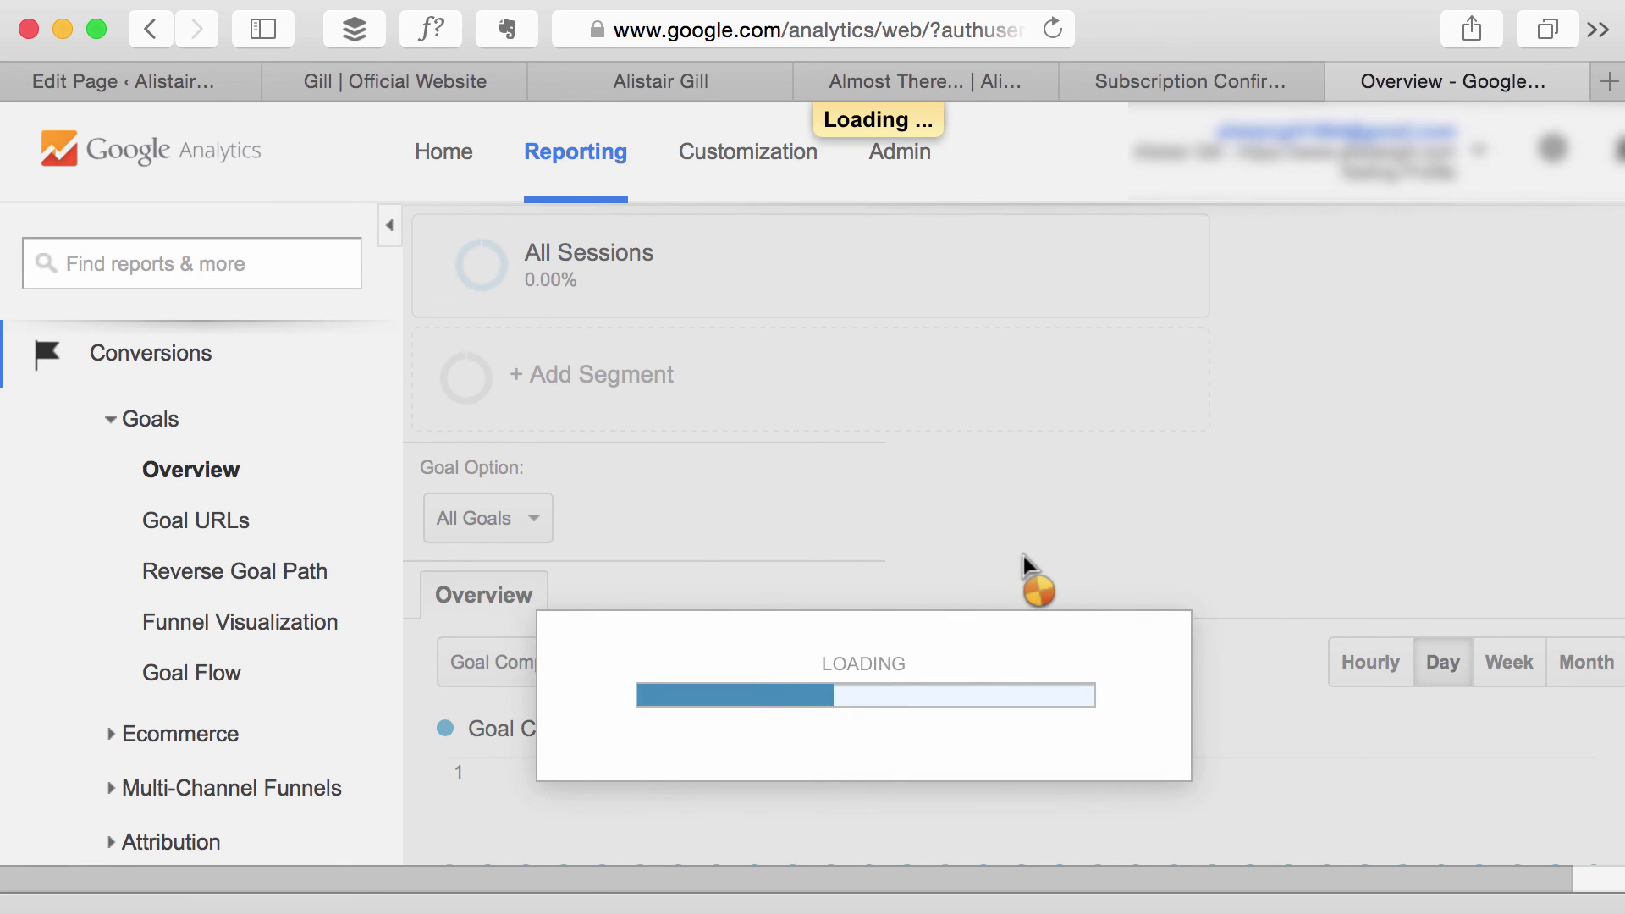
{"action": "scroll", "coordinate": [1023, 561], "scroll_direction": "down", "scroll_amount": 5}
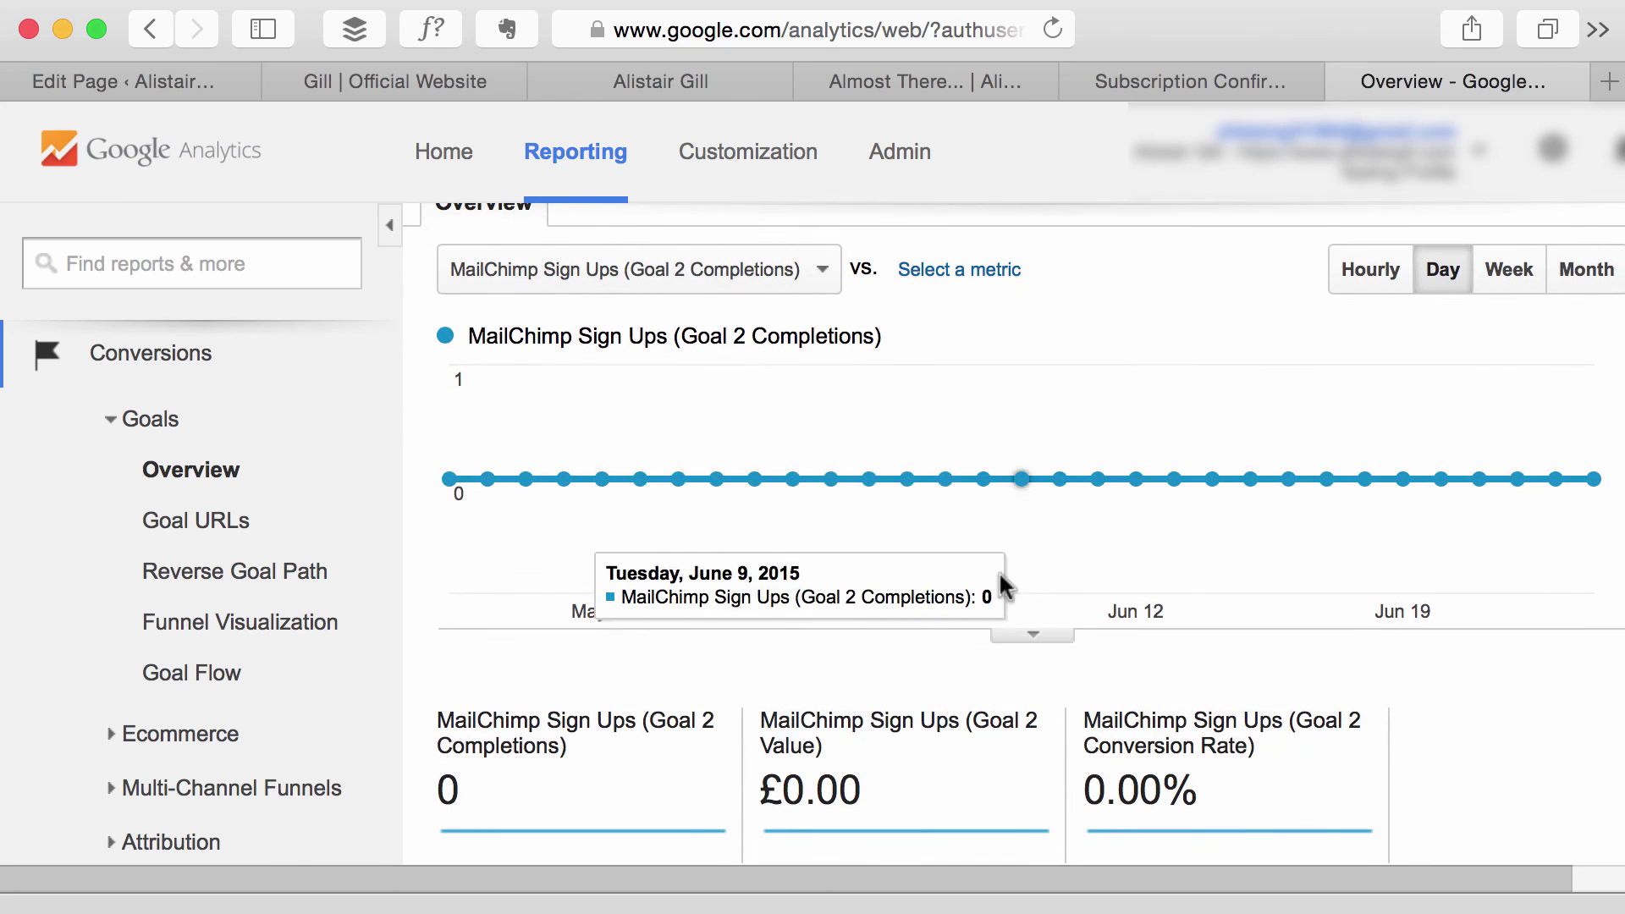
{"action": "scroll", "coordinate": [835, 562], "scroll_direction": "down", "scroll_amount": 3}
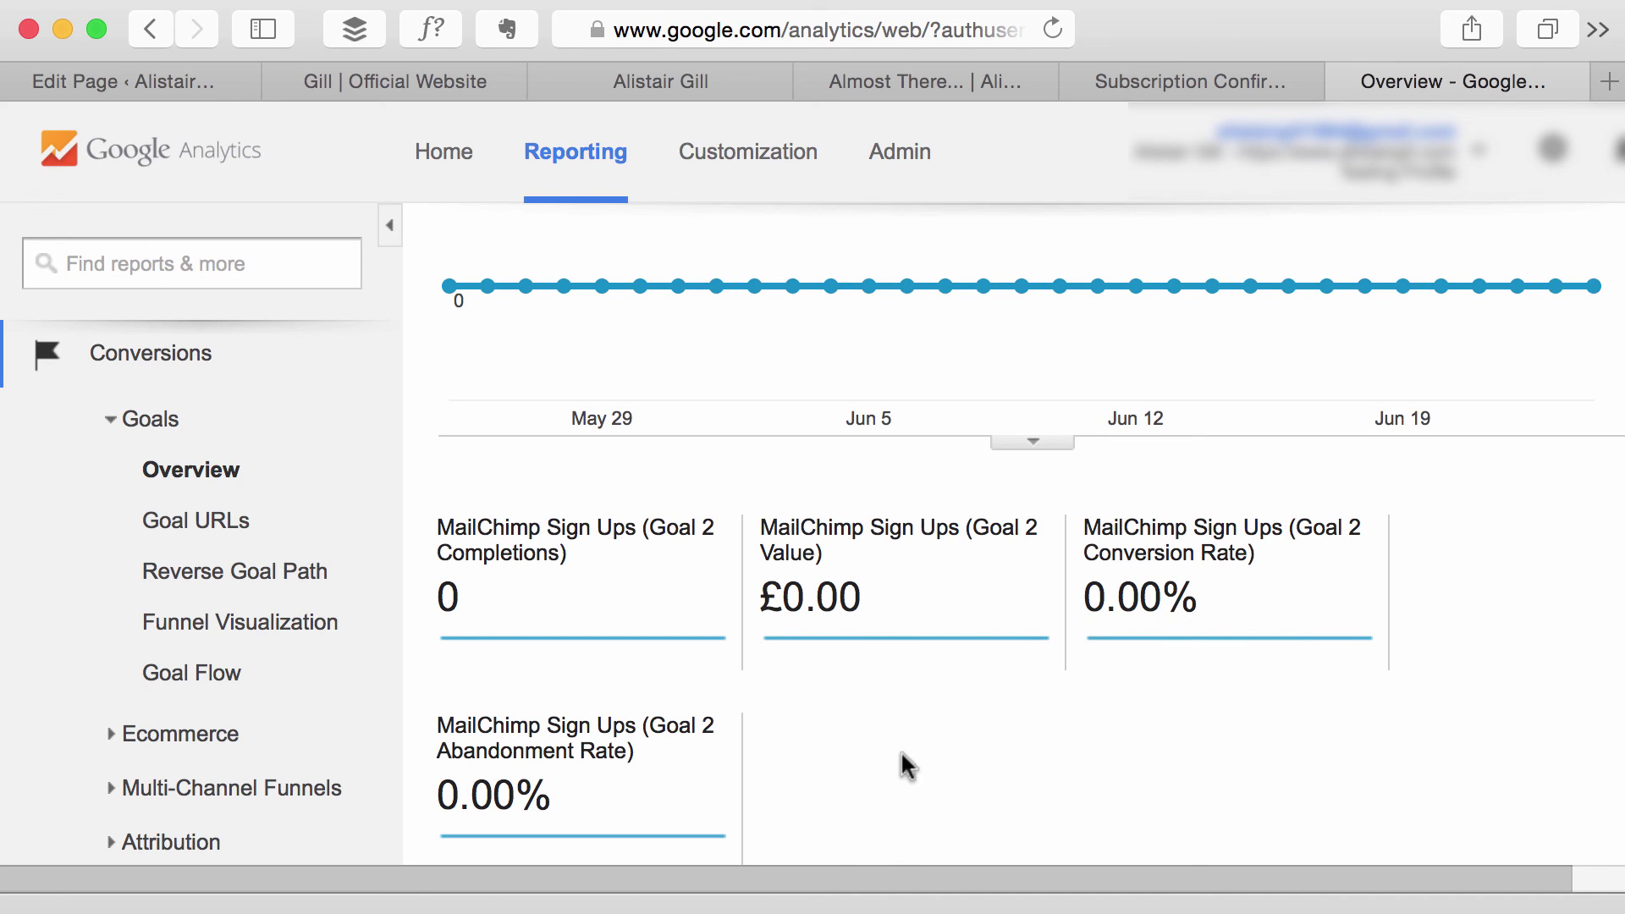
{"action": "scroll", "coordinate": [927, 699], "scroll_direction": "down", "scroll_amount": 3}
{"action": "scroll", "coordinate": [928, 699], "scroll_direction": "up", "scroll_amount": 4}
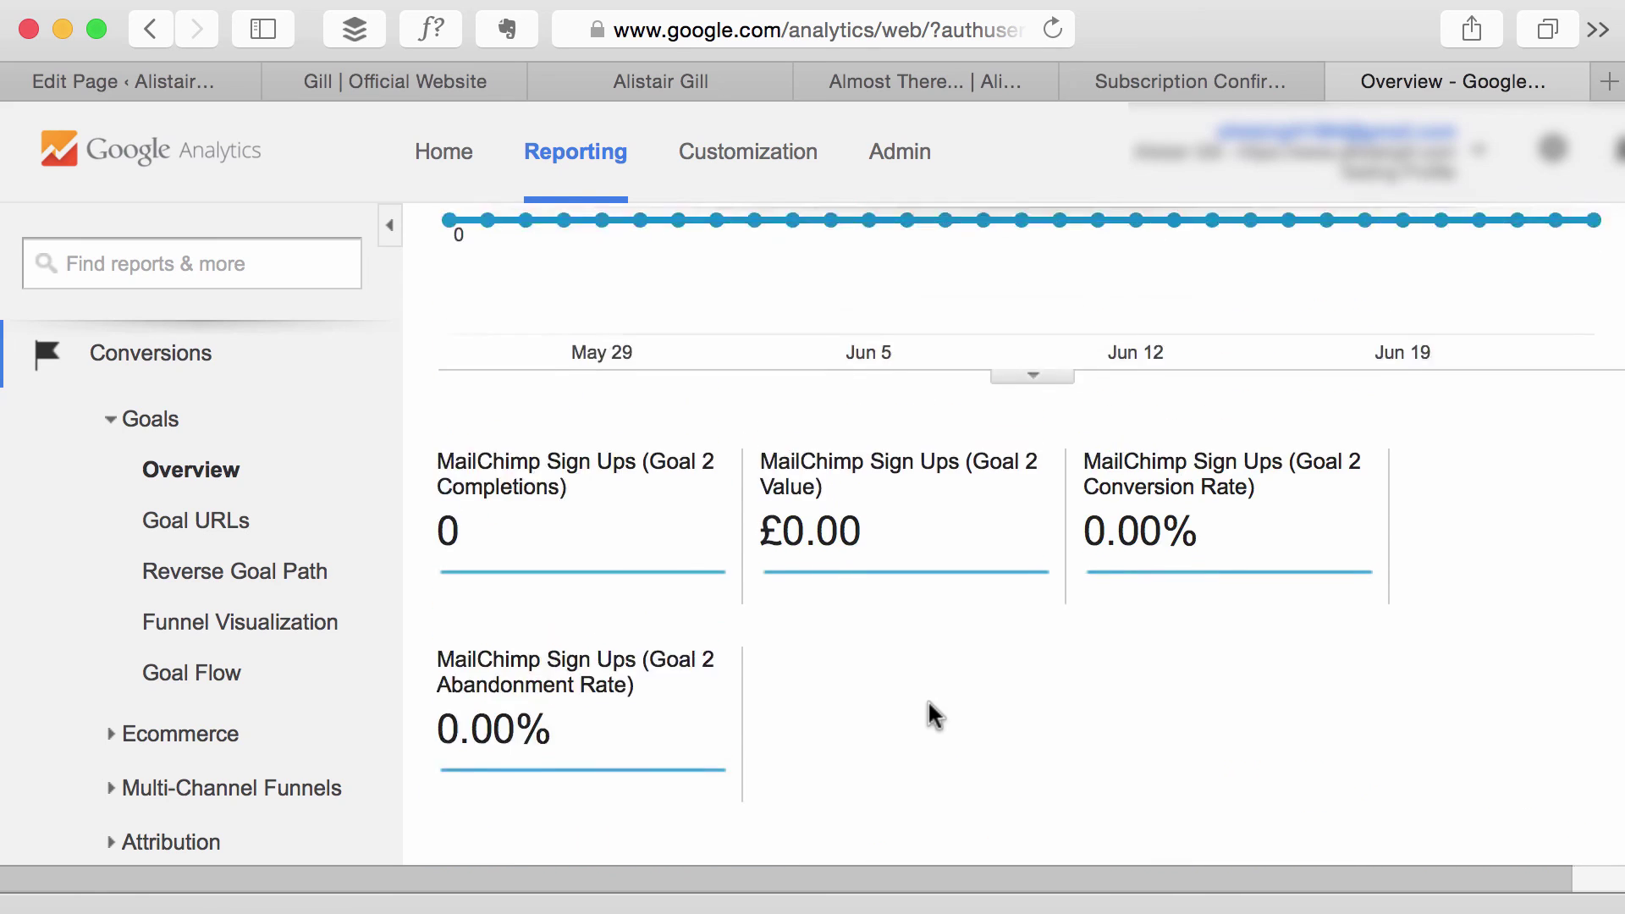
{"action": "scroll", "coordinate": [928, 702], "scroll_direction": "down", "scroll_amount": 5}
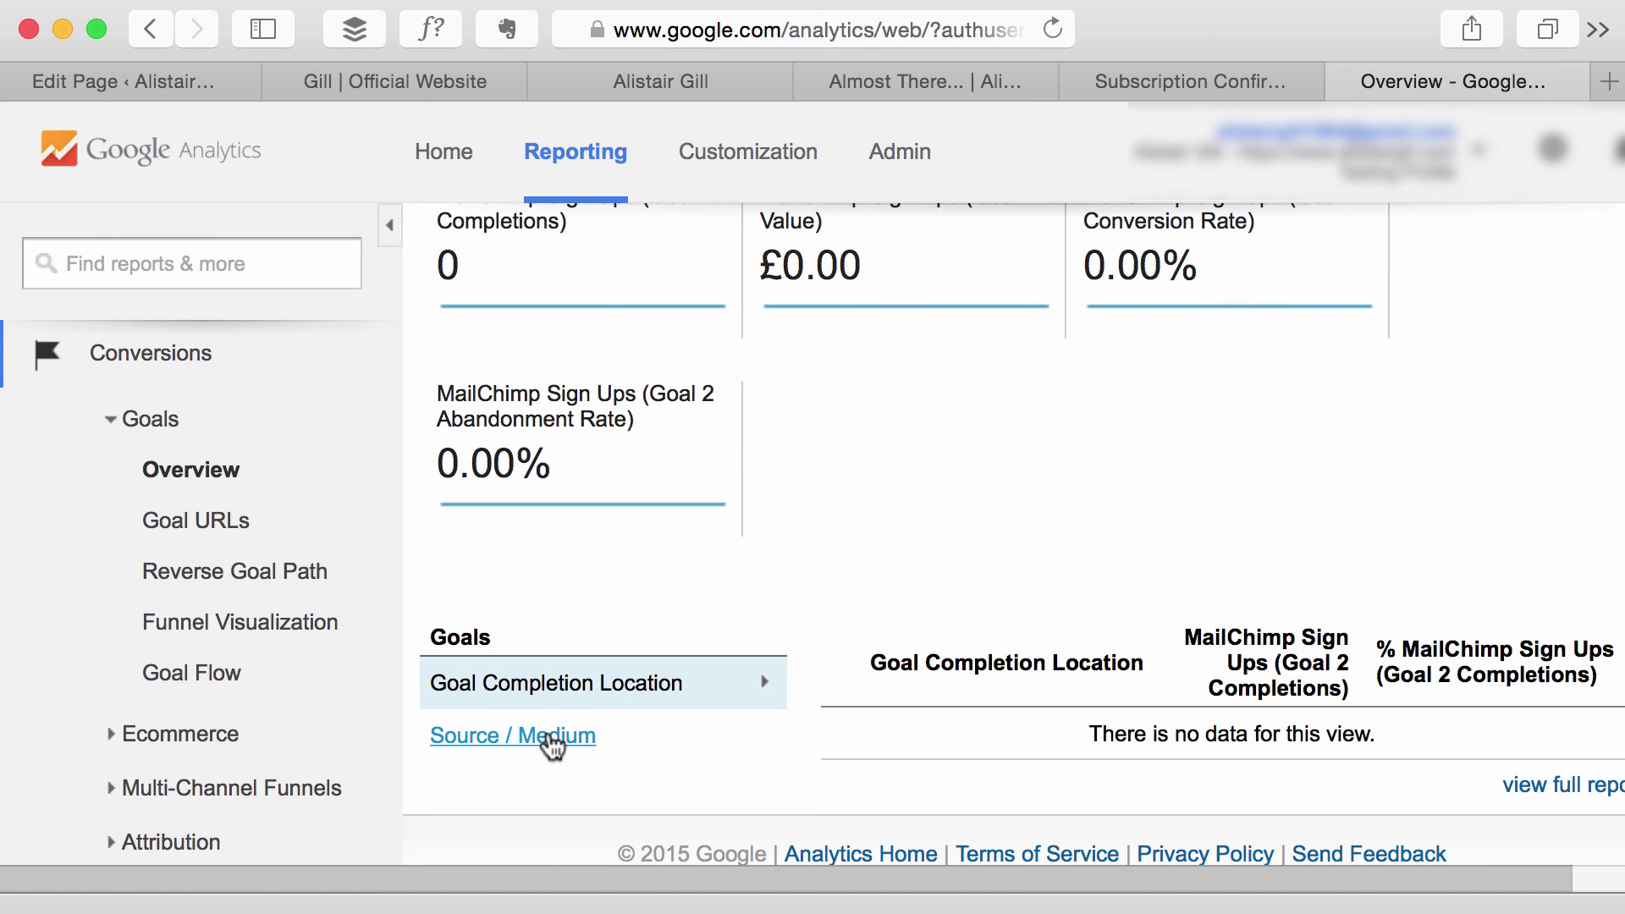
{"action": "scroll", "coordinate": [1366, 574], "scroll_direction": "up", "scroll_amount": 10}
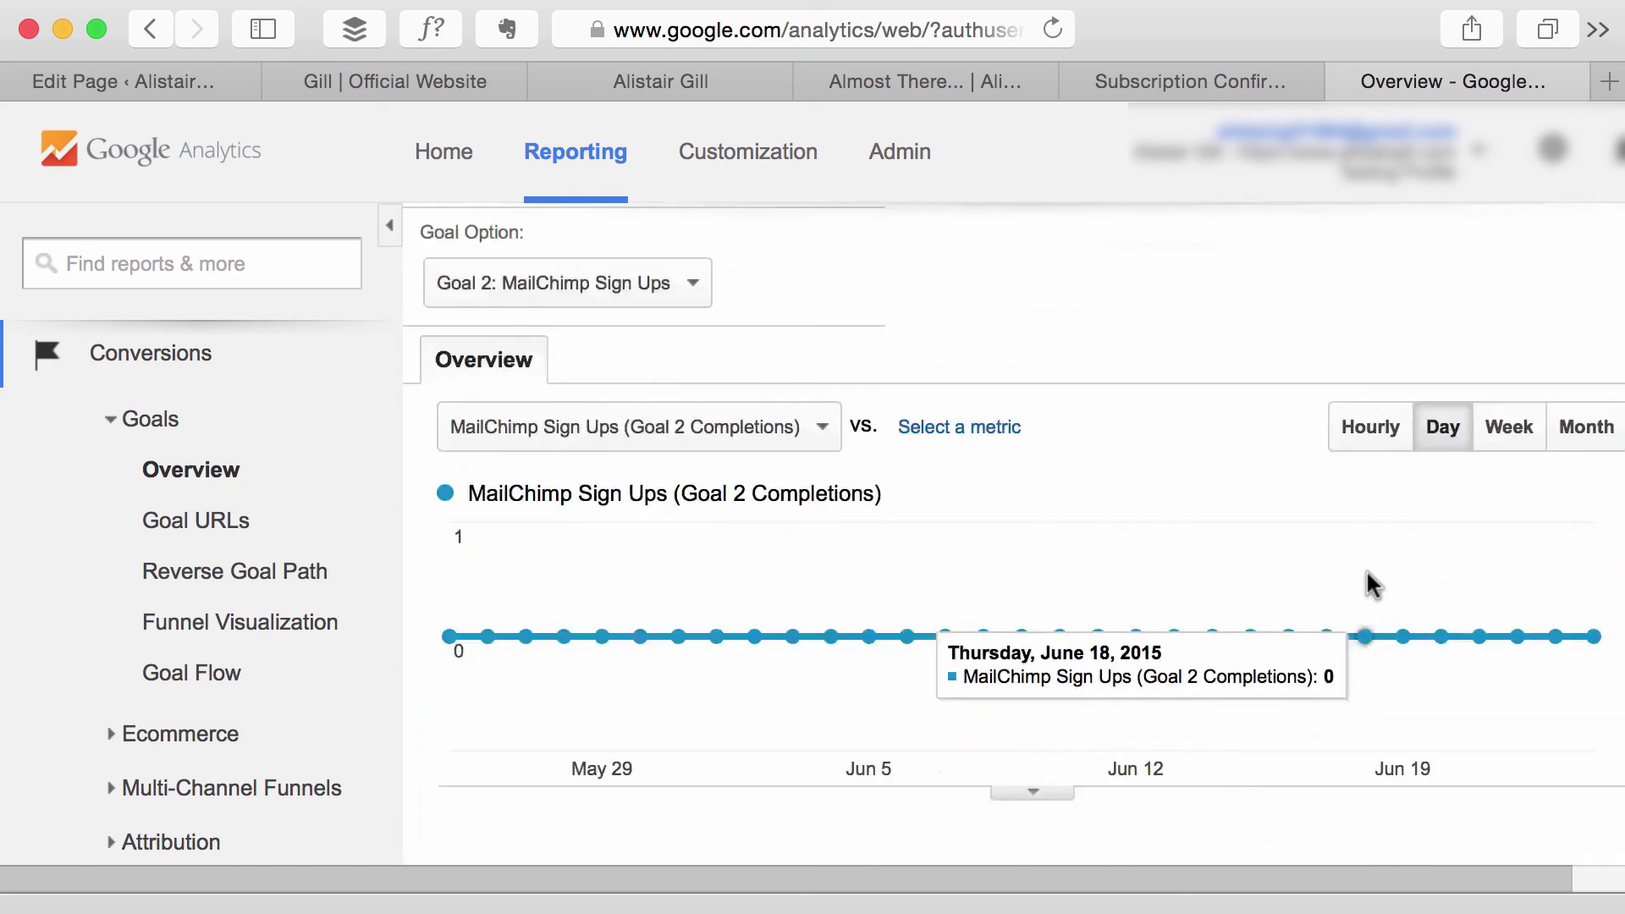